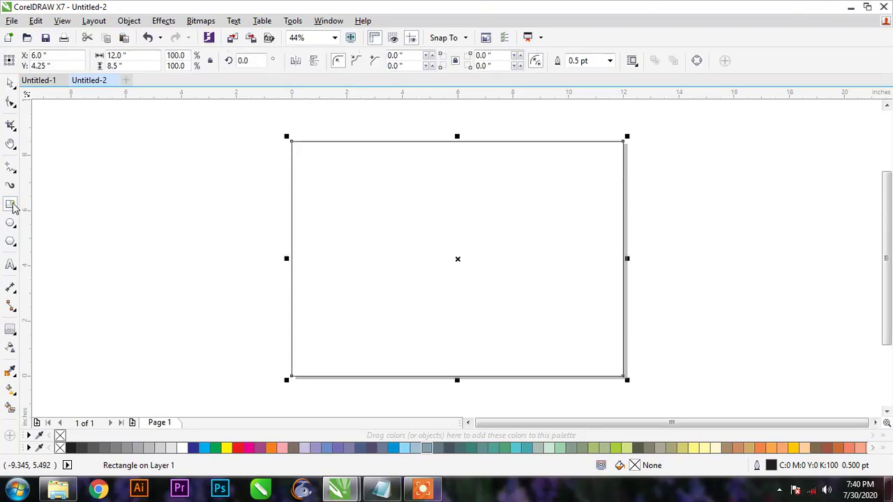
Set the width of the page-sized rectangle to 5.5 inches, keeping it centred on the page
key(space)
key(shift+F2)
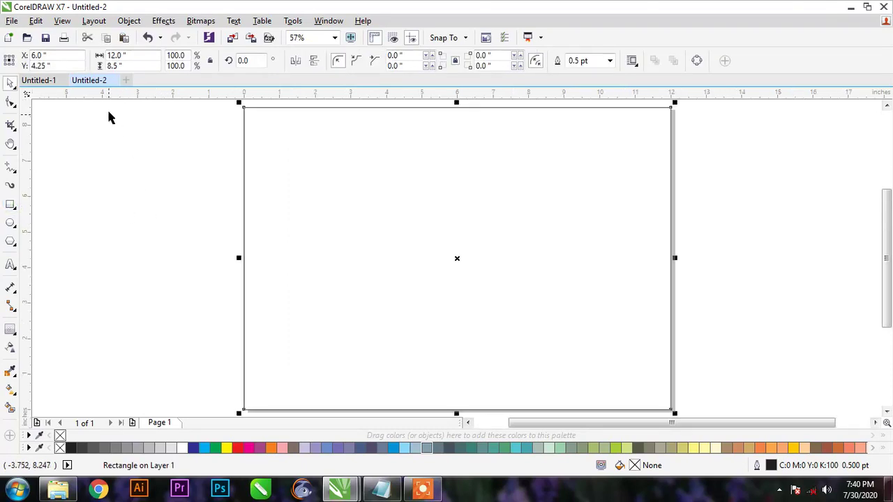
double_click(139, 55)
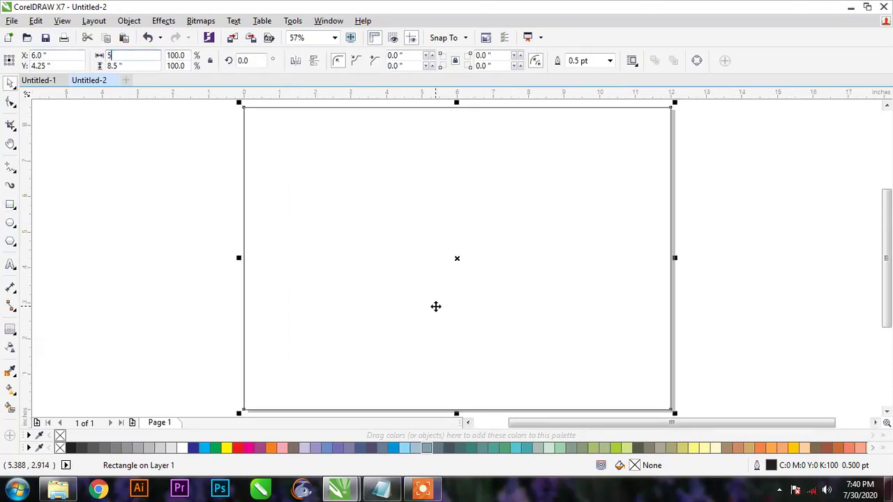
text(5.5)
key(Return)
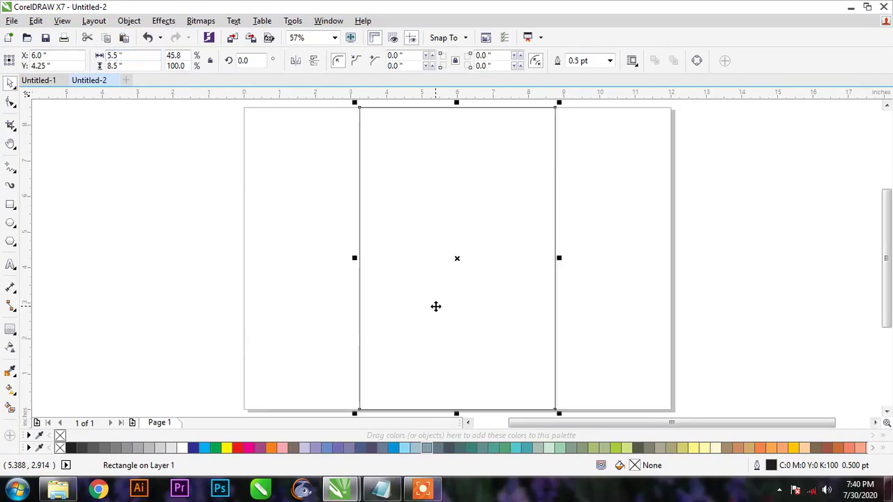
click(191, 201)
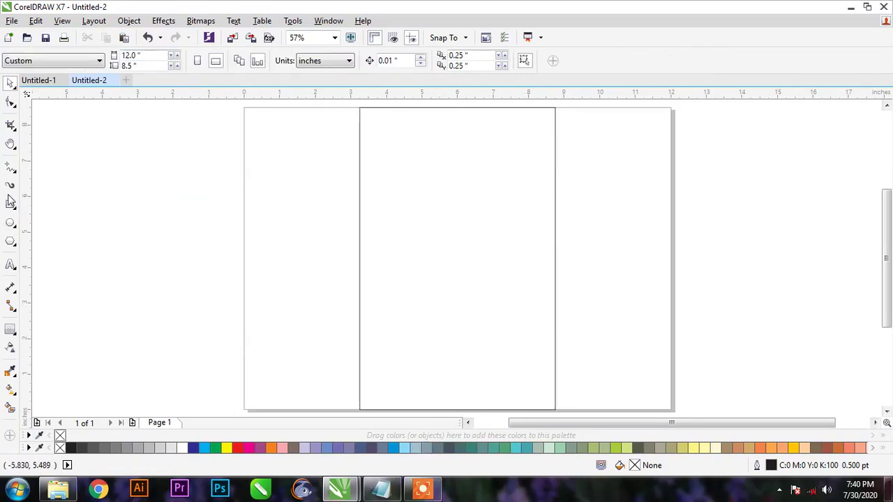
Add a new page-sized rectangle and align the 5.5-inch-wide rectangle with its left edge
double_click(11, 205)
key(space)
click(360, 251)
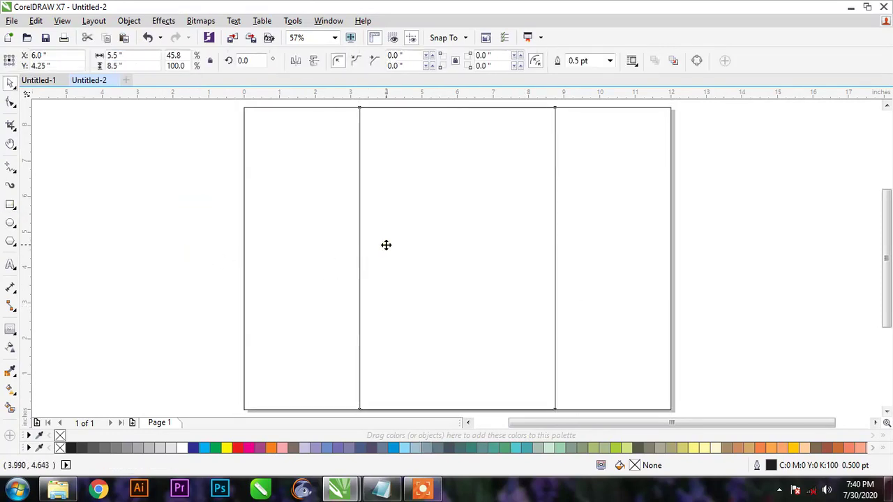
shift+click(309, 267)
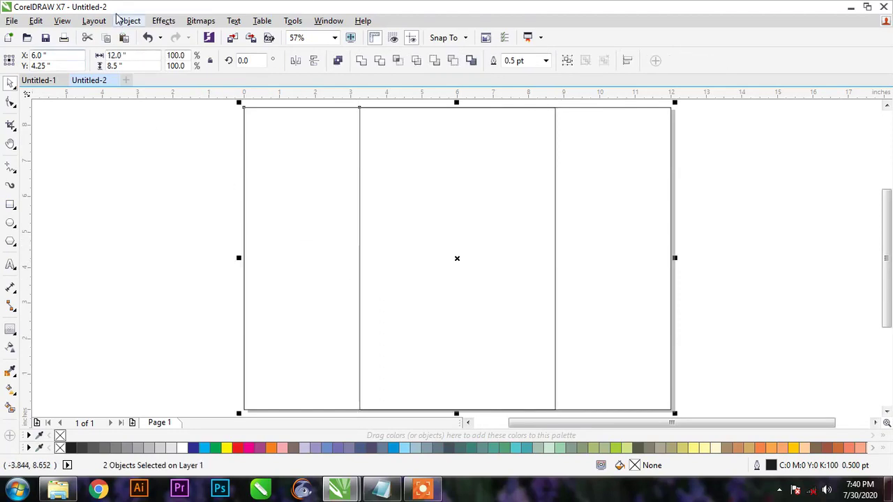
click(133, 20)
mouse_move(188, 173)
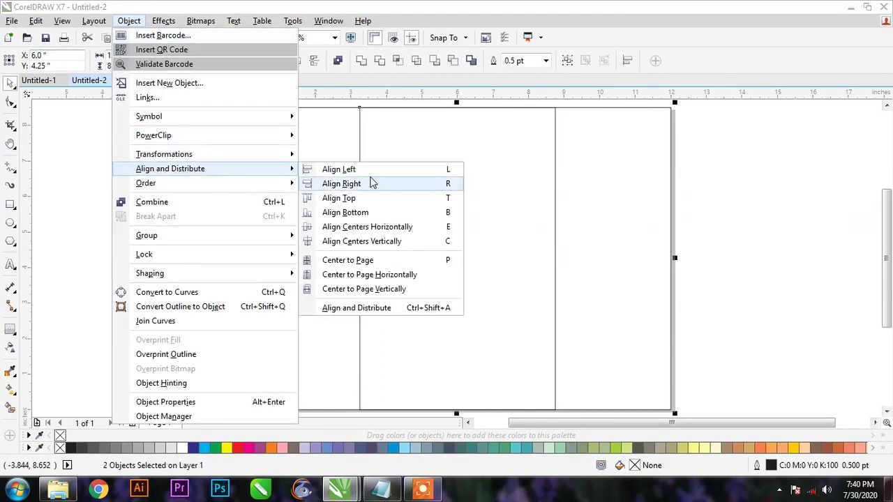
click(371, 175)
click(348, 216)
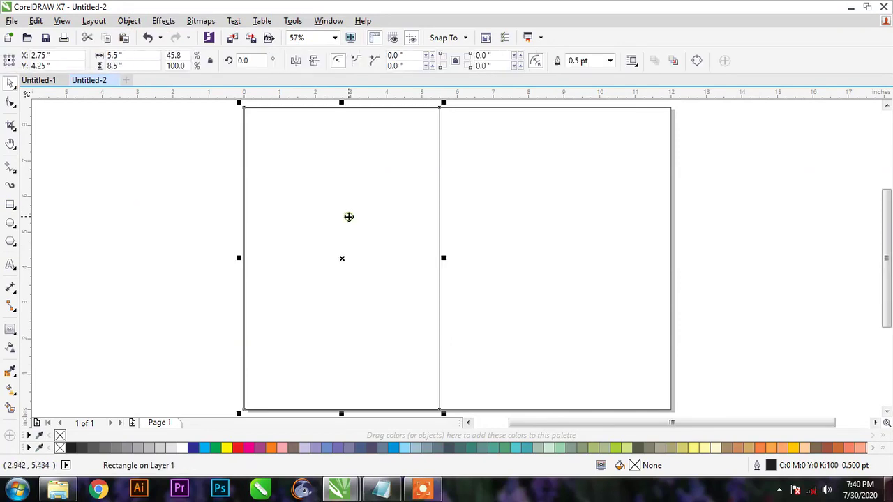
Copy the left 5.5-inch-wide rectangle and paste the duplicate in place
right_click(292, 202)
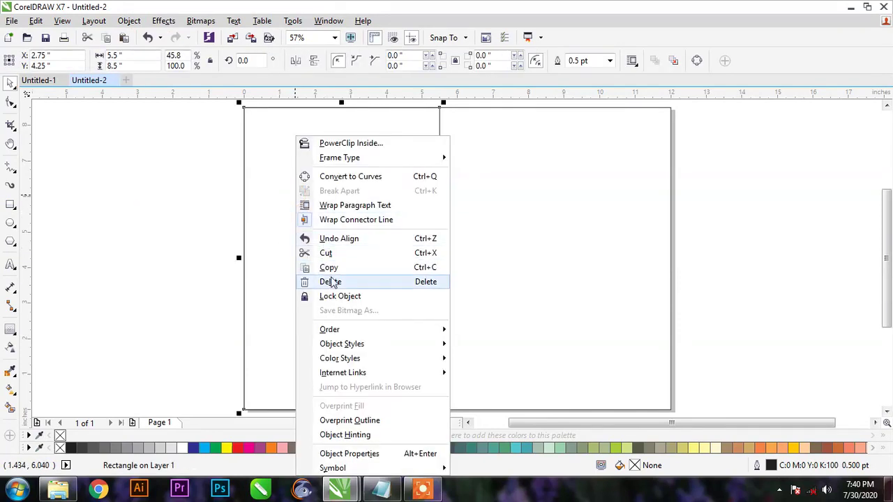
click(331, 268)
click(177, 224)
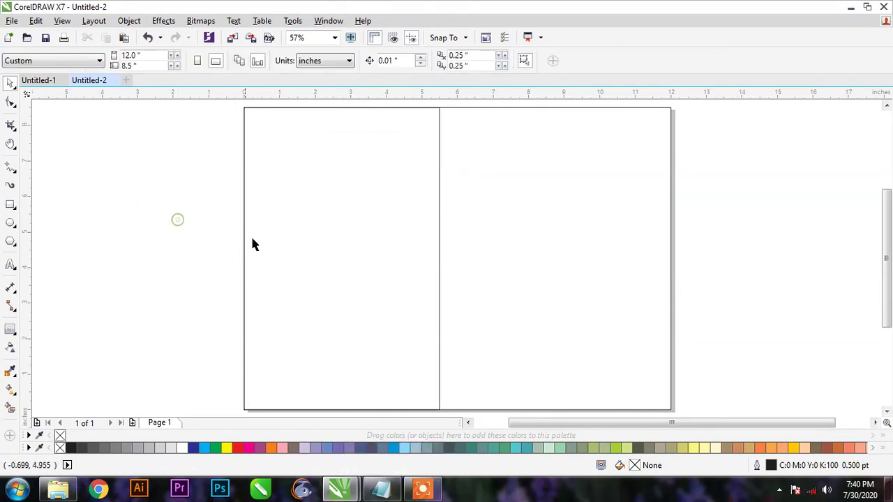
click(257, 229)
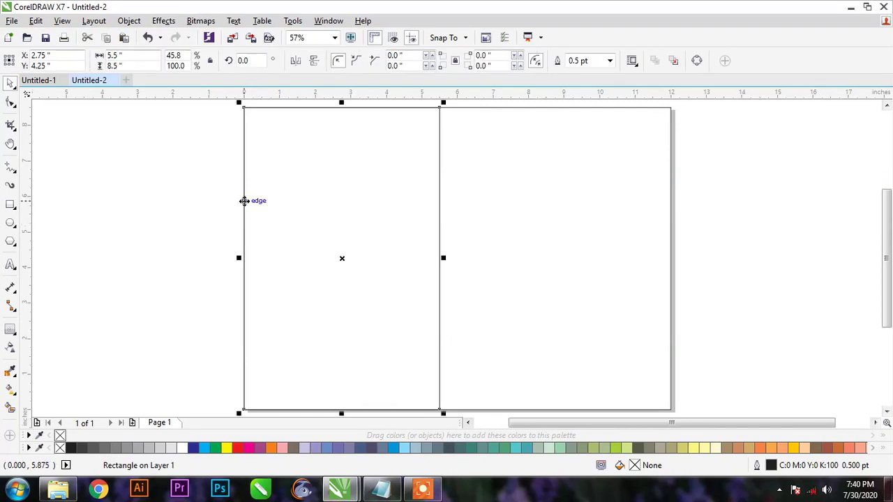
click(215, 185)
right_click(214, 183)
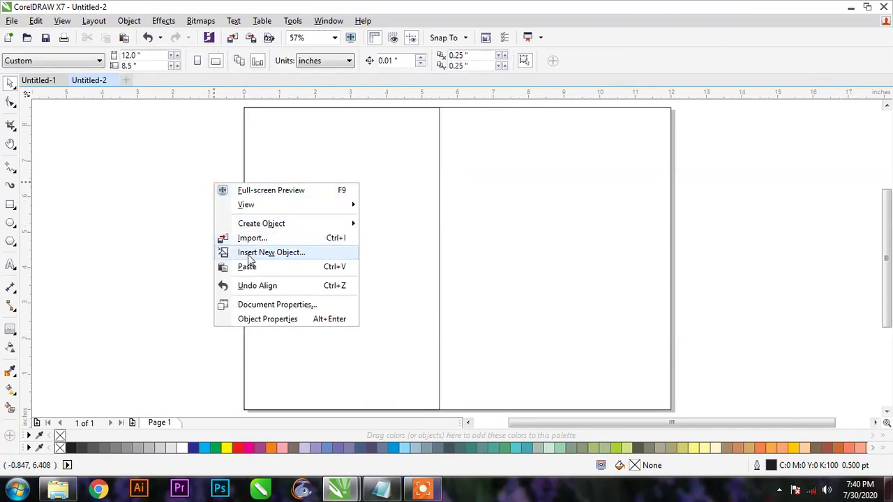
click(249, 263)
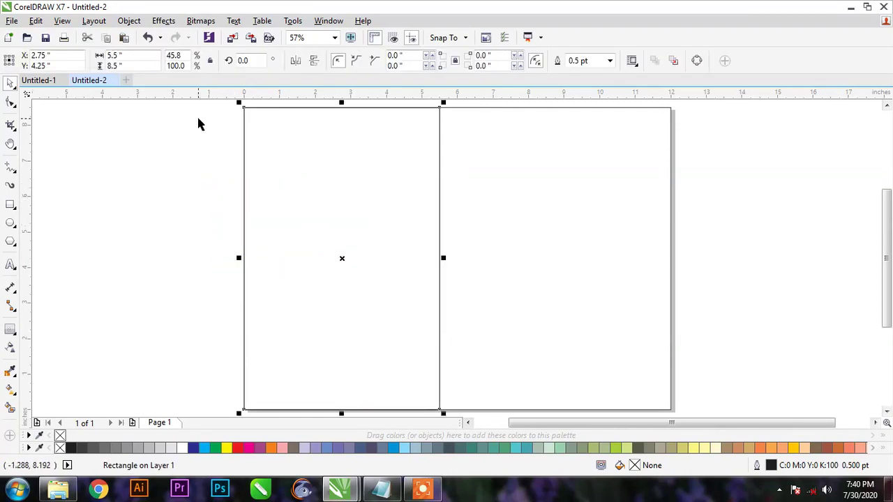
Set the duplicate's width to 1 inch and align it with the right edge of the left panel
double_click(145, 60)
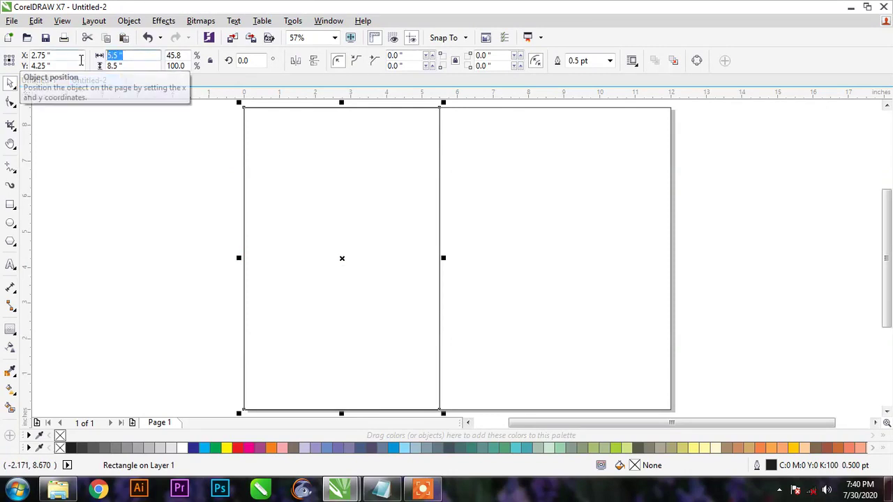
text(1)
key(Return)
shift+click(418, 211)
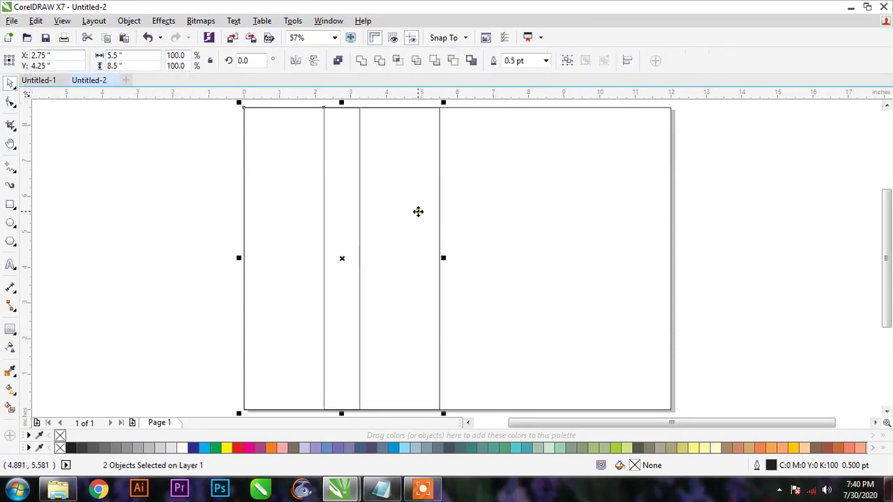
key(r)
click(418, 211)
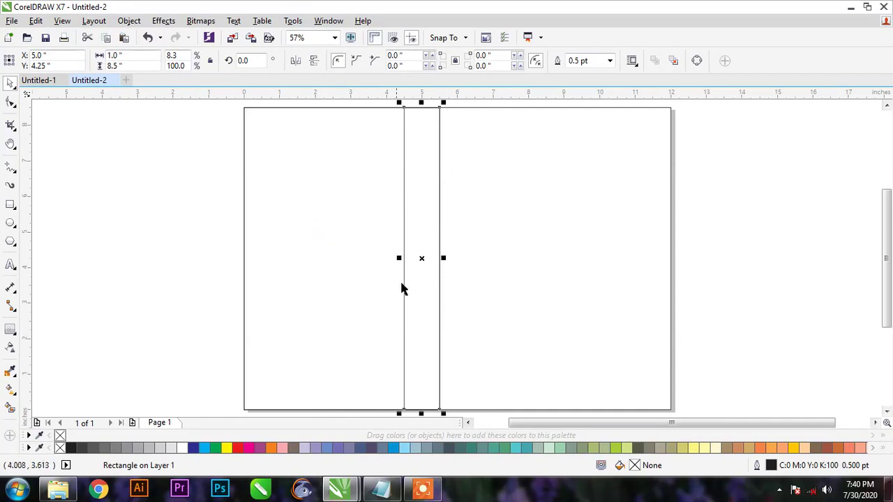
Move the 1-inch strip right by its own width so its left edge snaps to the left panel's right edge
scroll(426, 257, up, 2)
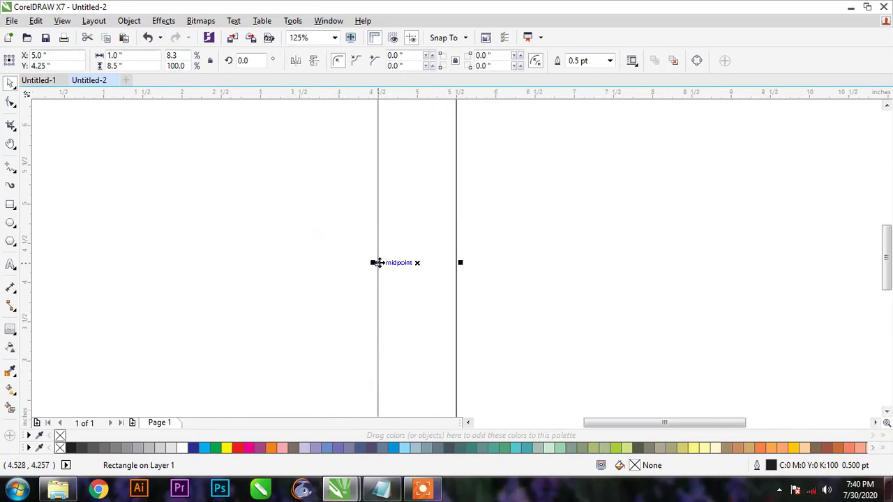
drag(376, 263, 460, 263)
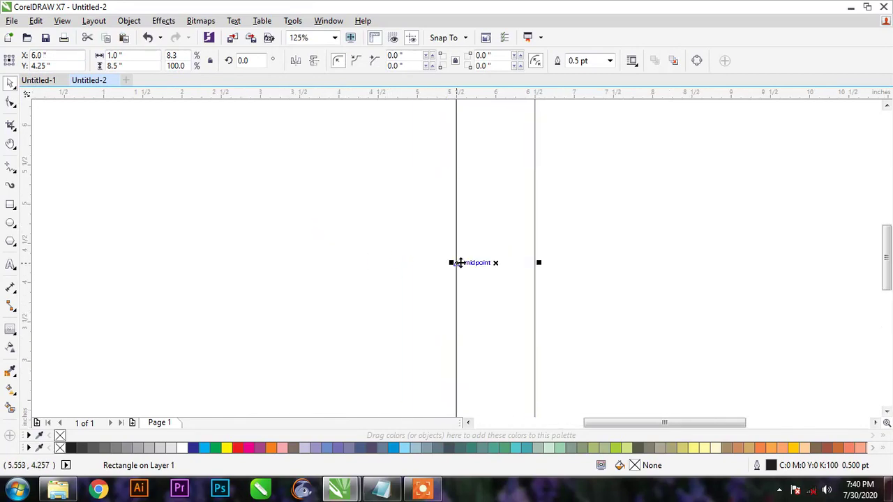
key(shift+F4)
Copy the left 5.5-inch panel again and paste the duplicate in place
click(365, 159)
right_click(365, 160)
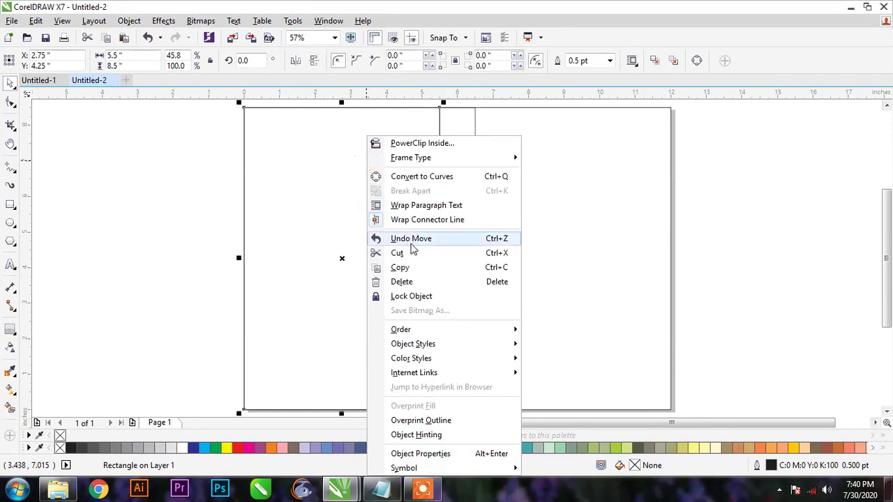
click(403, 267)
click(132, 199)
right_click(164, 162)
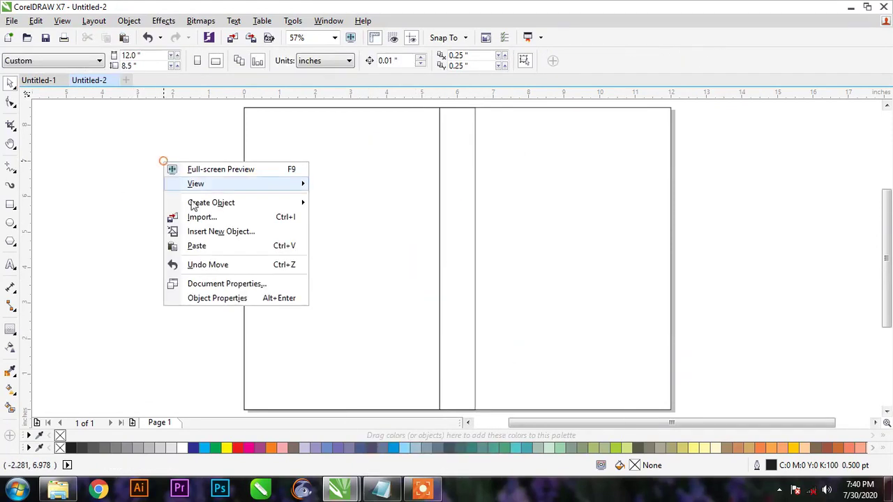
click(224, 249)
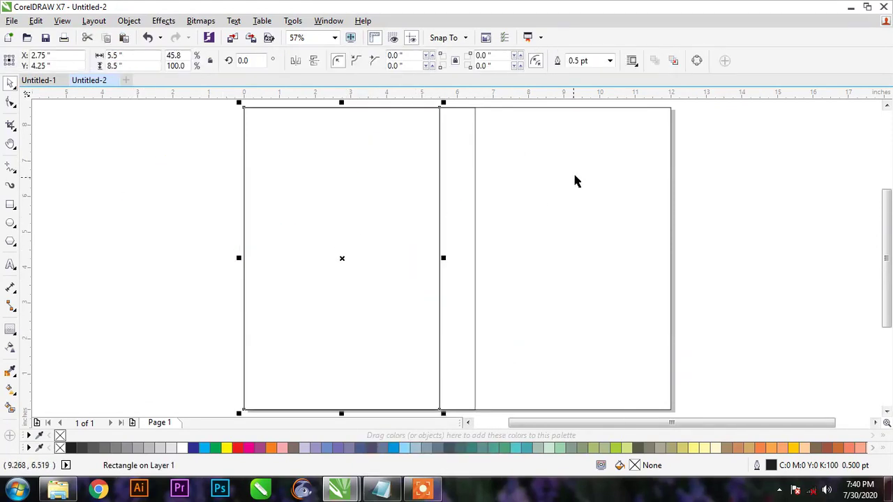
Align the duplicated 5.5-inch panel with the right edge of the page-sized rectangle
shift+click(575, 150)
click(129, 20)
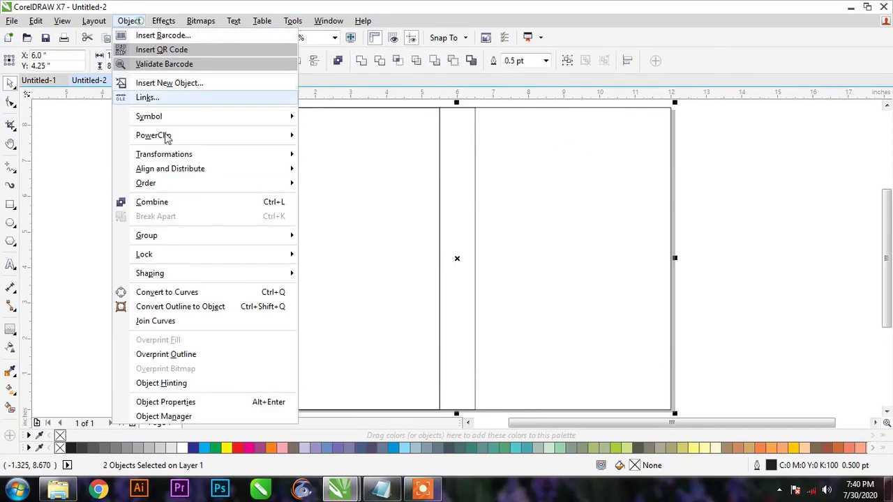
mouse_move(229, 169)
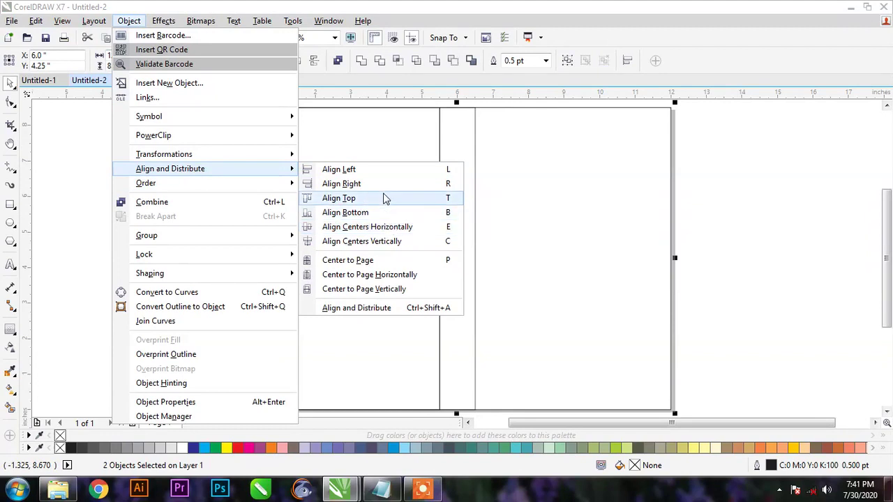
click(382, 189)
click(739, 200)
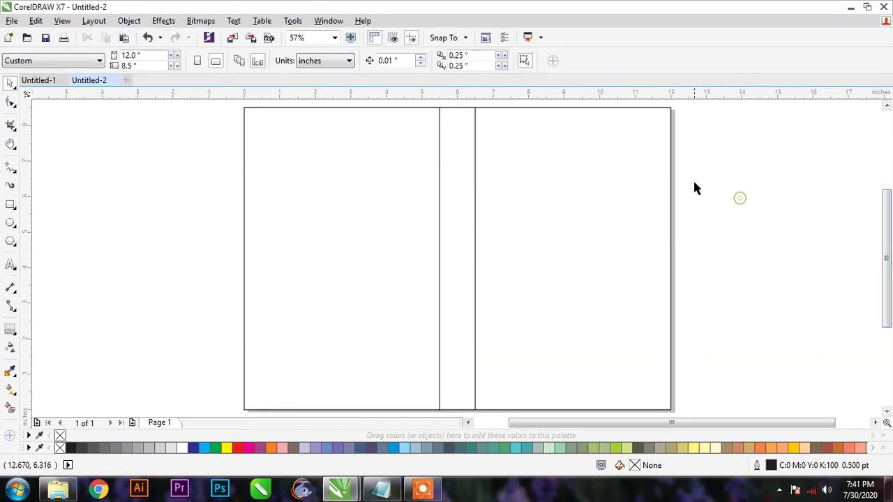
Apply a one-step inside contour with a 0.5-inch offset to the left panel
click(329, 189)
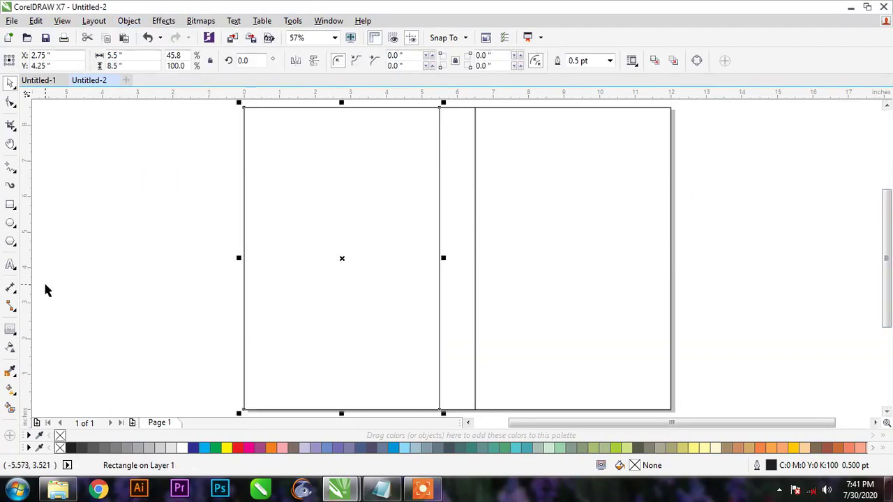
click(10, 329)
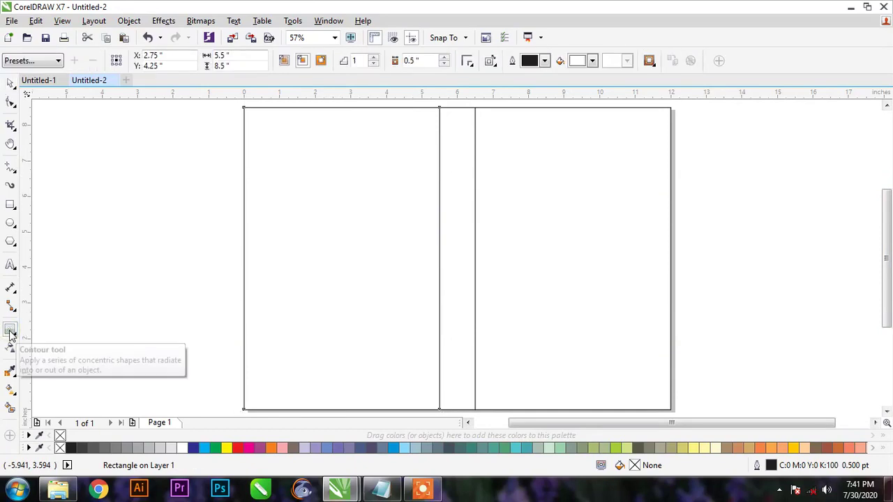
click(14, 333)
click(59, 344)
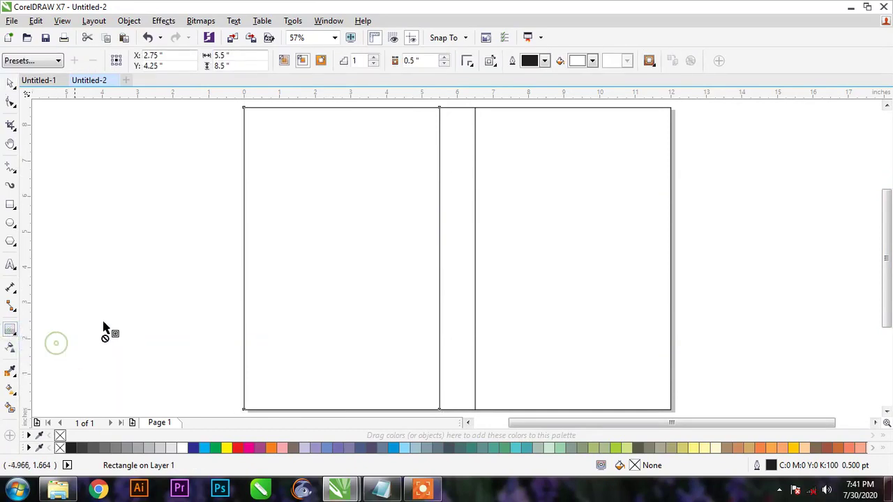
click(301, 61)
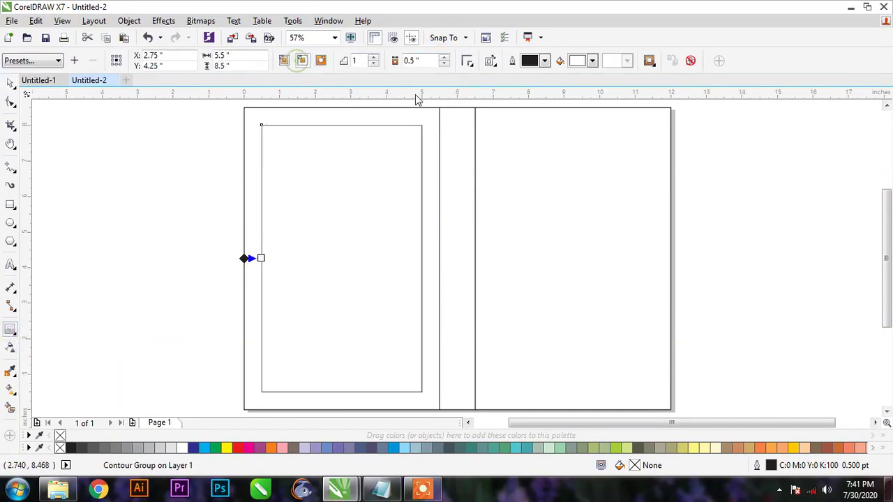
drag(428, 61, 397, 65)
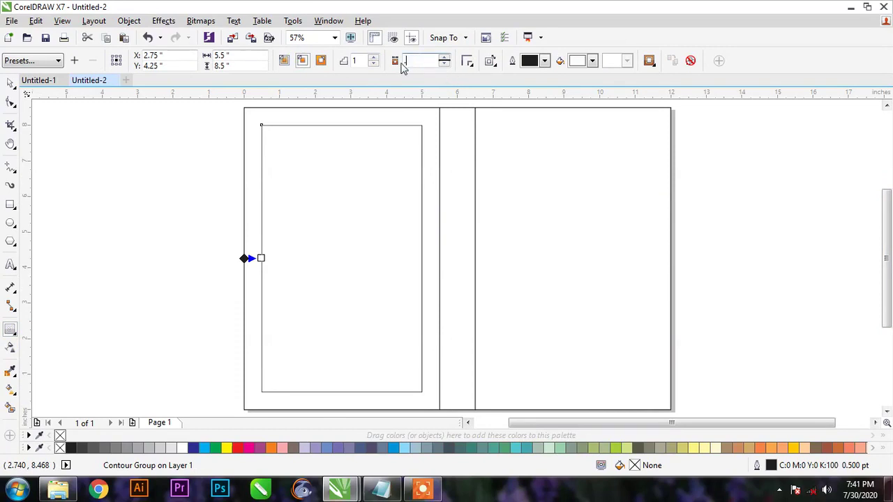
text(.5)
key(space)
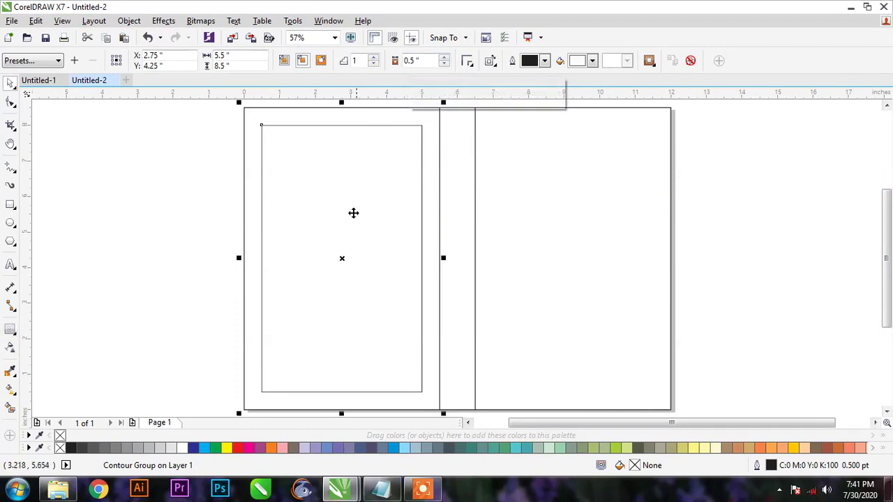
click(166, 219)
Apply a one-step inside contour with a 0.5-inch offset to the right panel
click(564, 153)
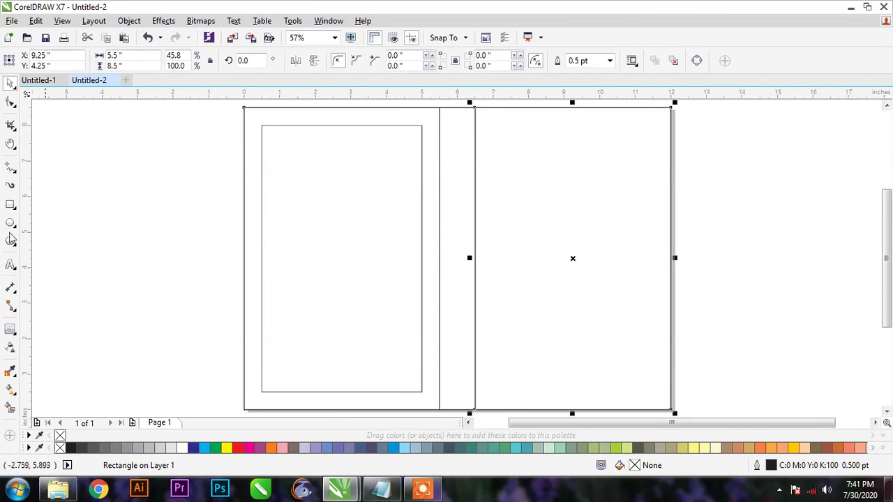
click(10, 331)
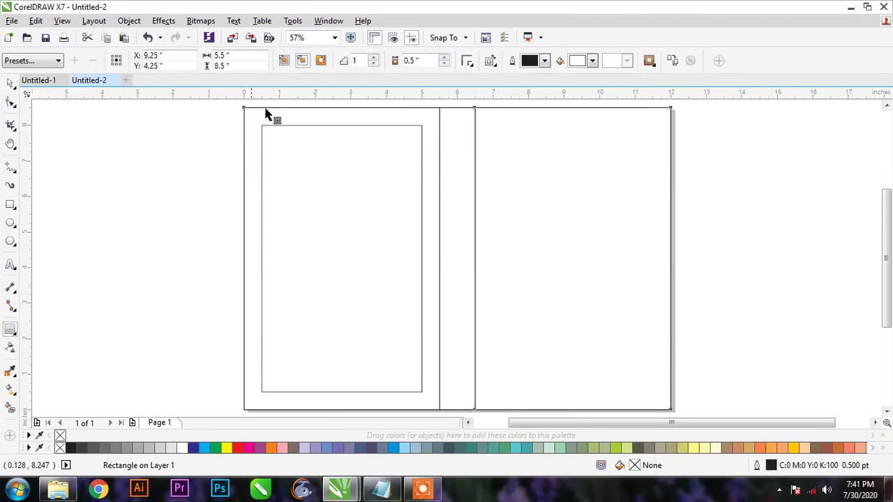
click(302, 66)
key(space)
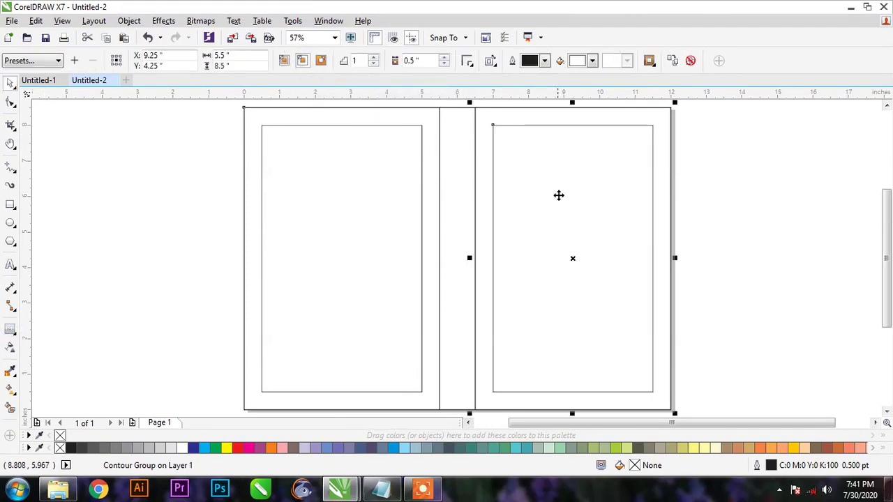
Break the contour groups of the right and left panels apart into separate rectangles
right_click(567, 126)
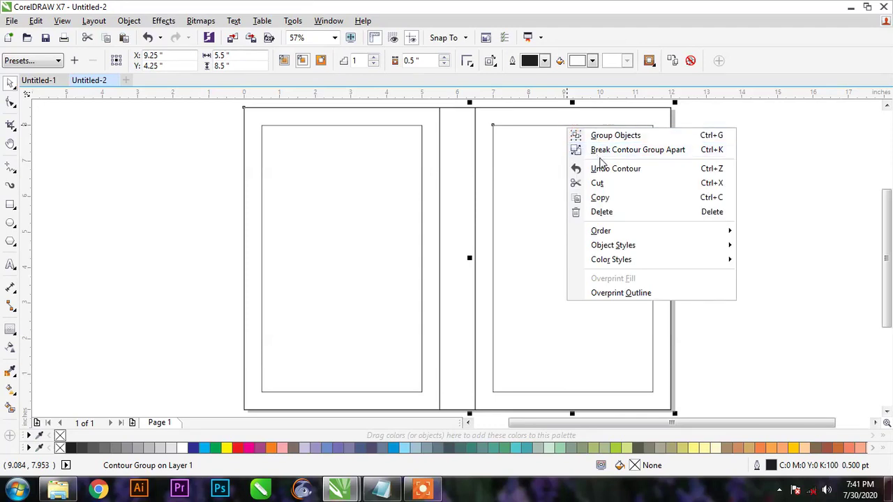
click(598, 149)
click(333, 127)
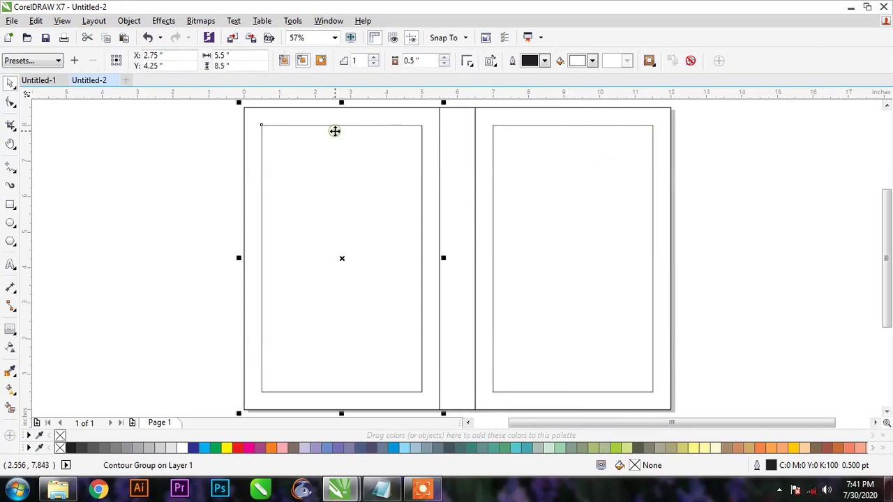
right_click(333, 127)
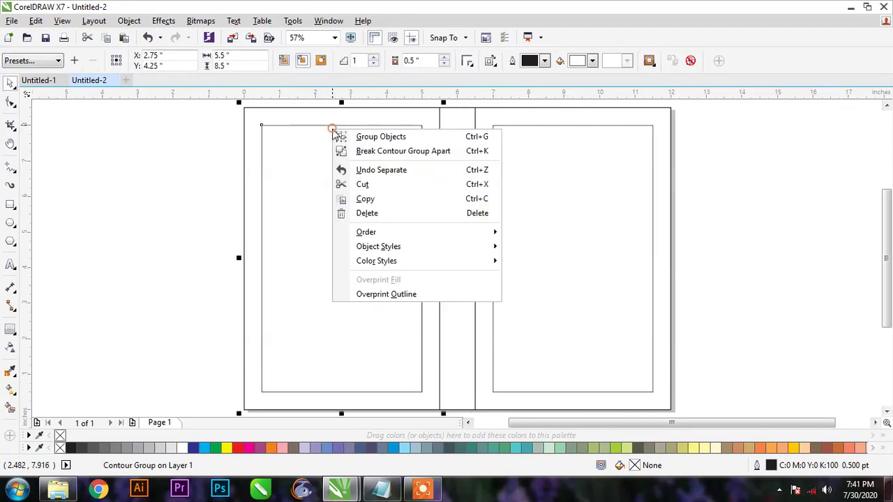
click(368, 157)
click(91, 237)
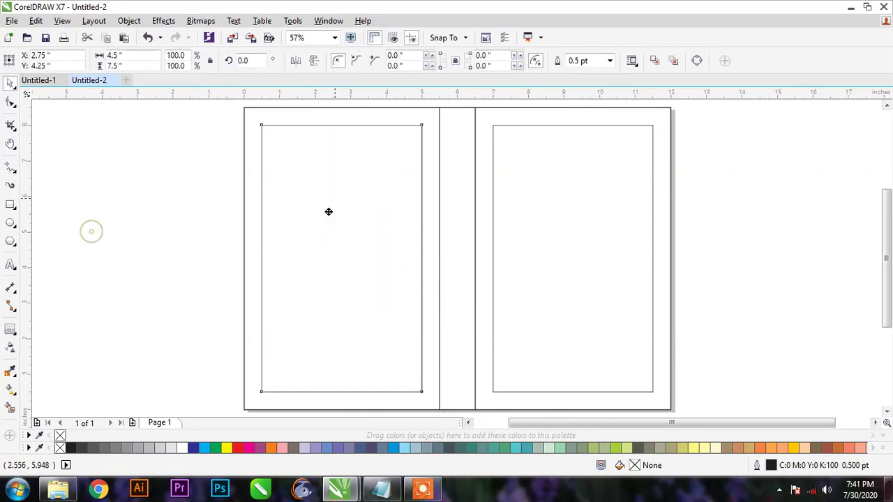
click(144, 245)
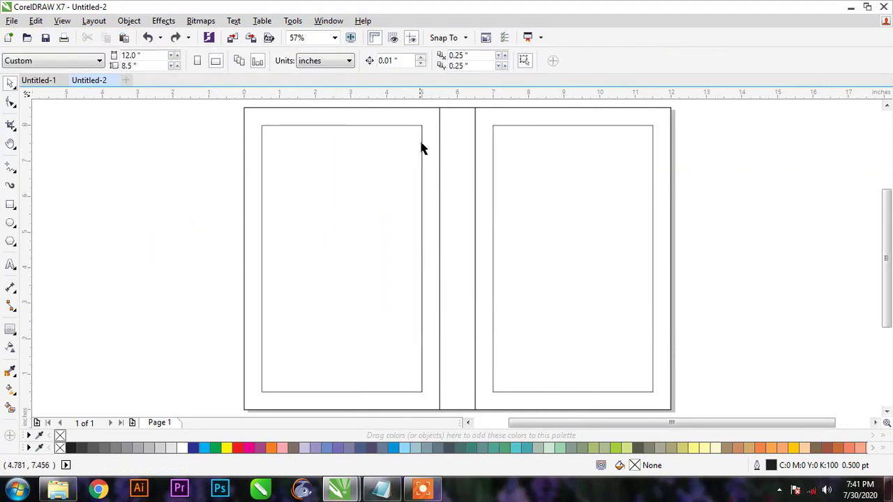
click(443, 138)
right_click(454, 138)
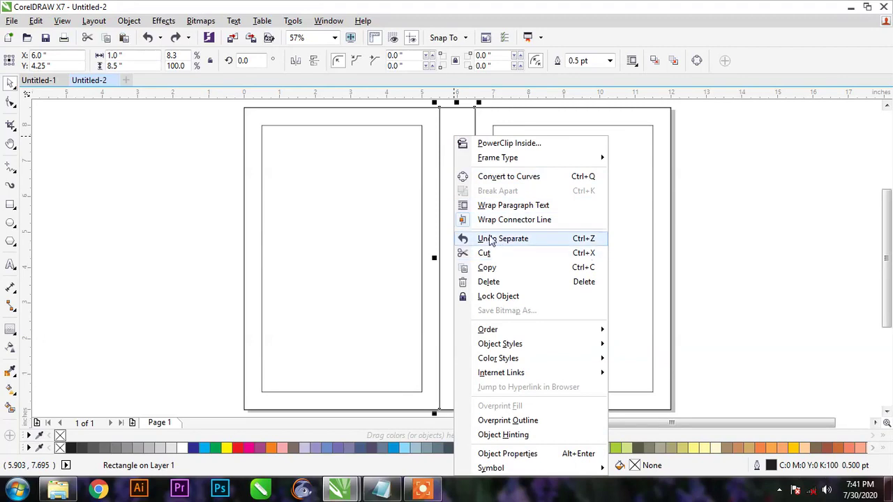
click(750, 217)
click(758, 187)
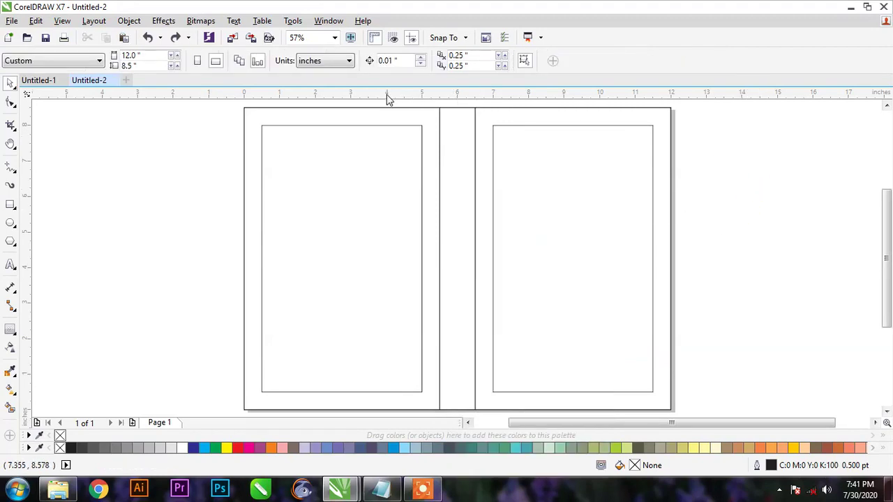
Place guidelines along the left inner rectangle's edges, horizontal at 8 and 0.5 inches and vertical at 0.5 and 5 inches
drag(388, 93, 385, 125)
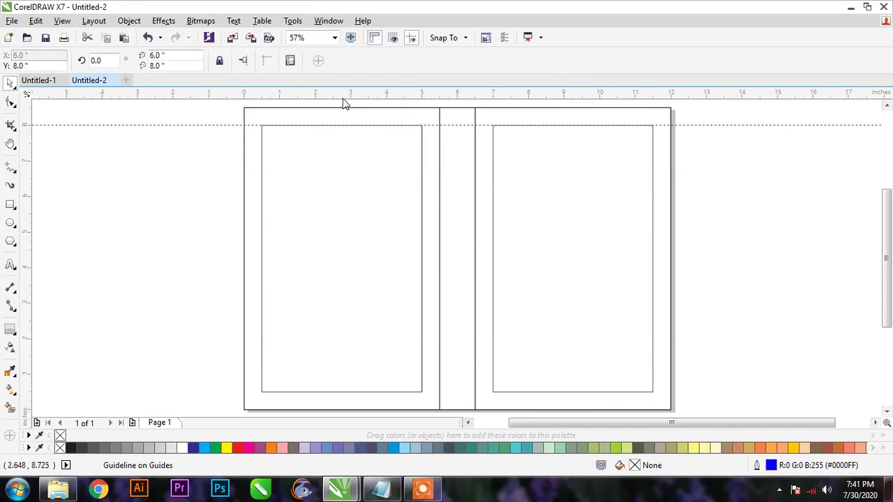
drag(363, 93, 361, 393)
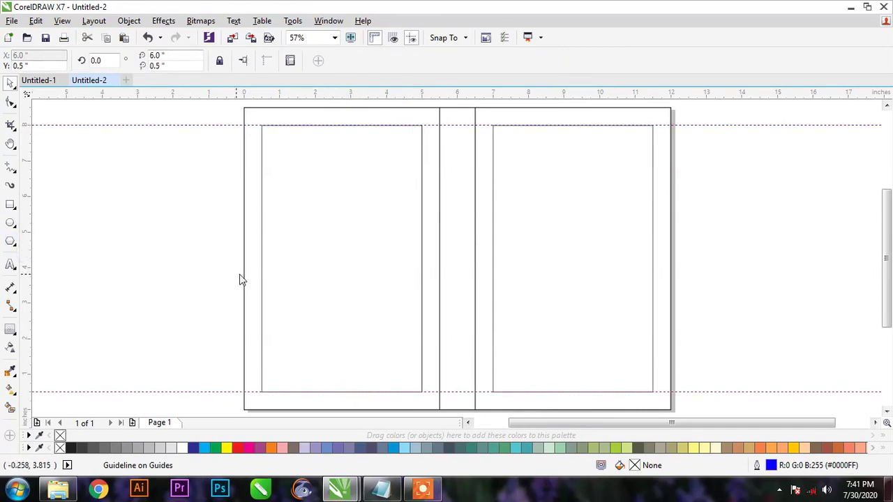
drag(240, 279, 262, 276)
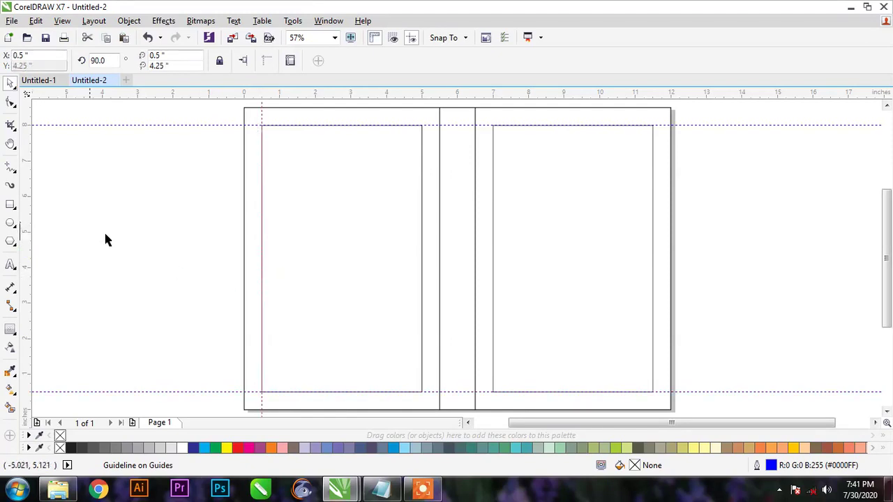
scroll(279, 226, up, 3)
scroll(207, 225, up, 4)
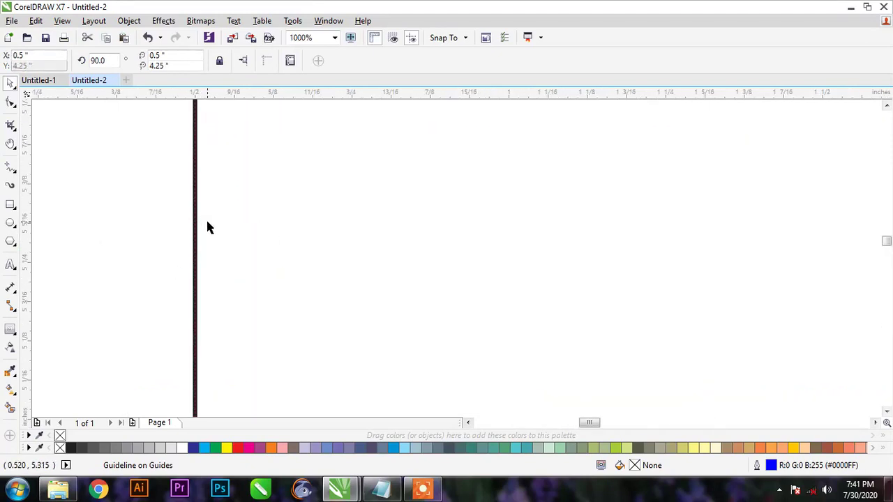
key(shift+F4)
drag(24, 230, 422, 290)
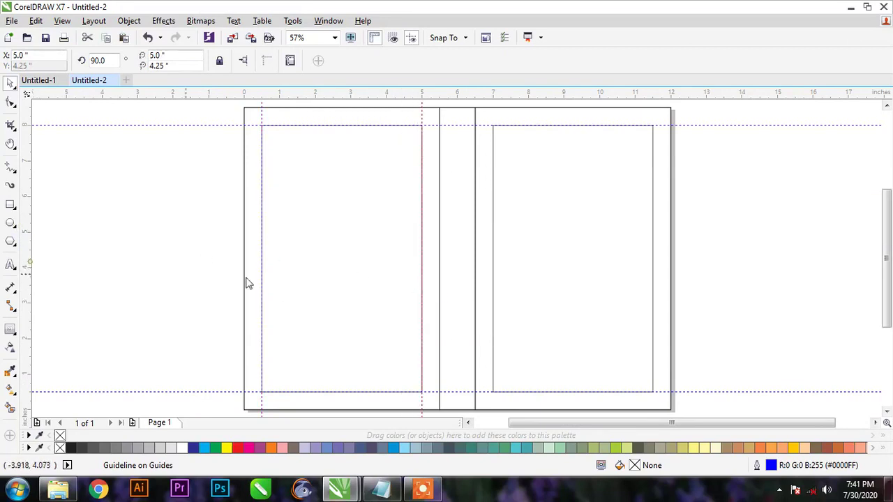
Place vertical guidelines along the right inner rectangle's side edges, at 7 and 11.5 inches
drag(477, 288, 493, 244)
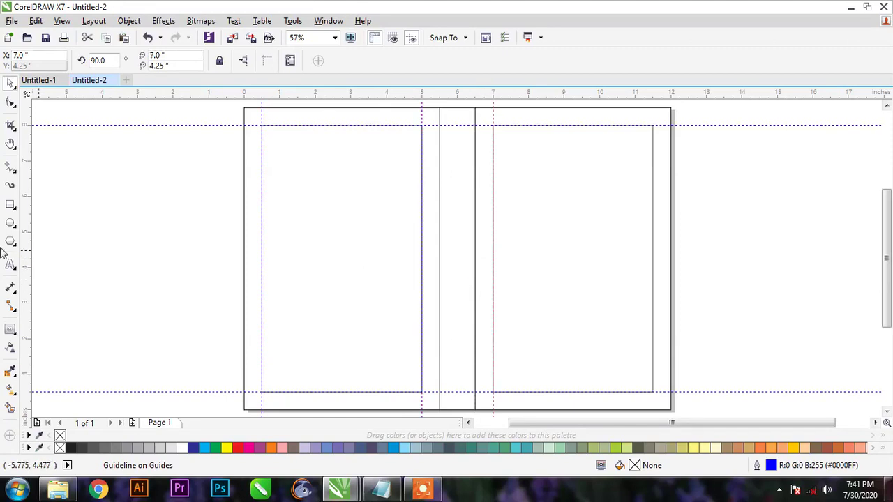
drag(24, 273, 652, 240)
click(725, 255)
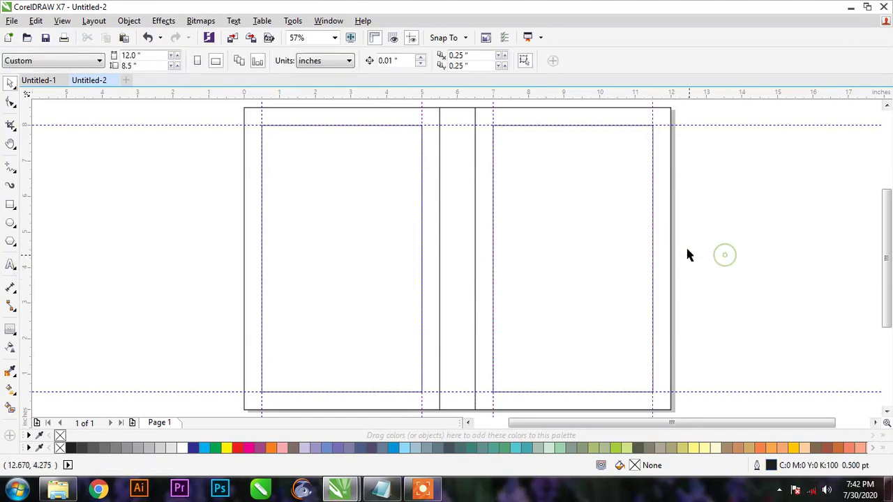
Set the outline width of both inner margin rectangles to None
click(538, 146)
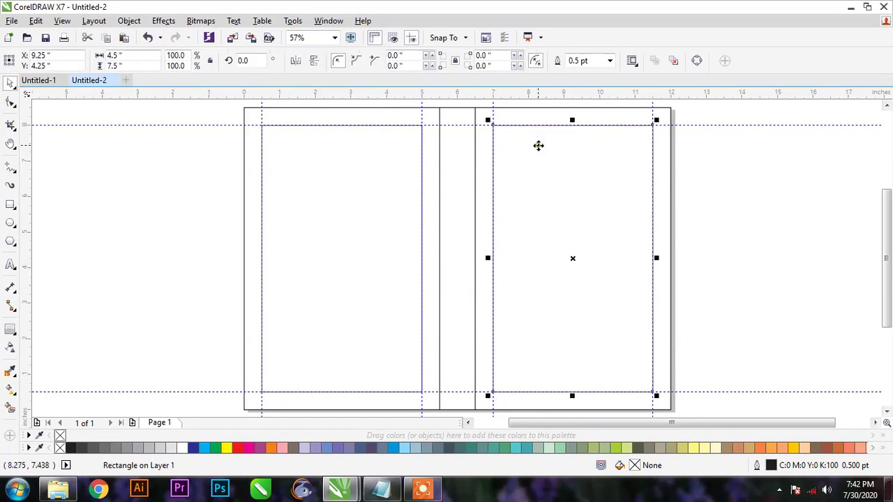
shift+click(328, 144)
click(546, 60)
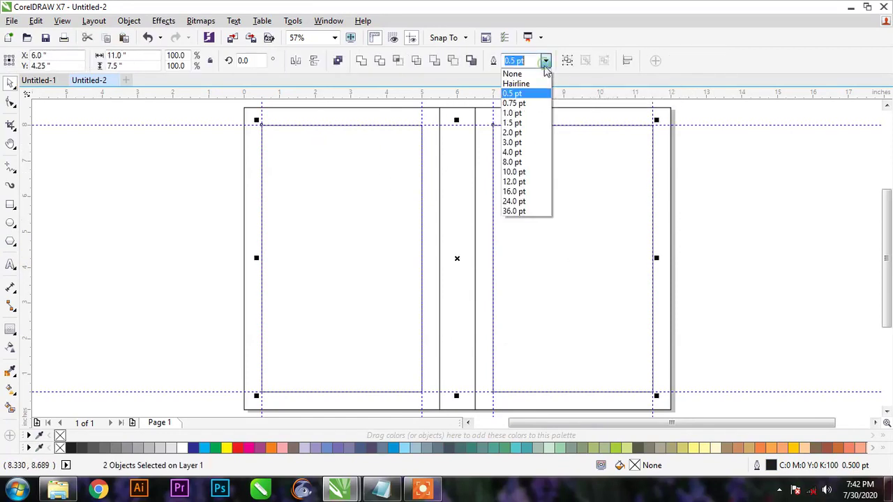
click(528, 75)
click(731, 223)
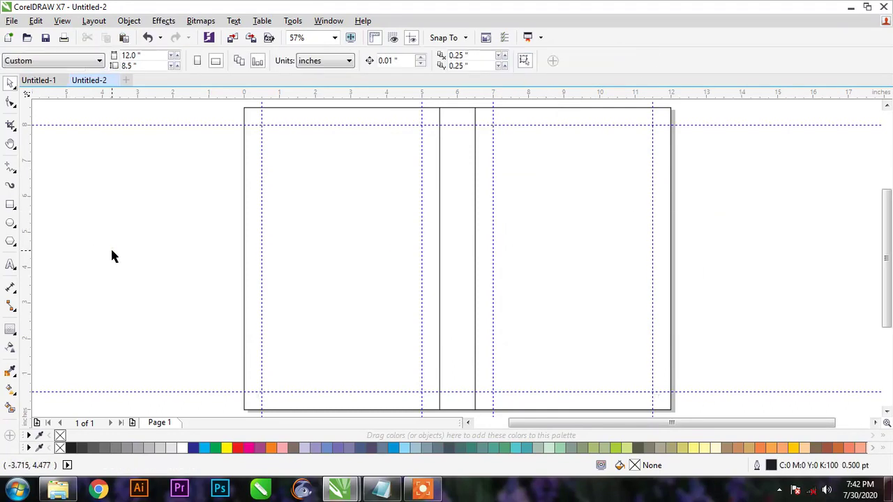
Draw a 5.5 x 5.5 inch square from the right panel's top-left corner to its right edge and convert it to curves
click(11, 204)
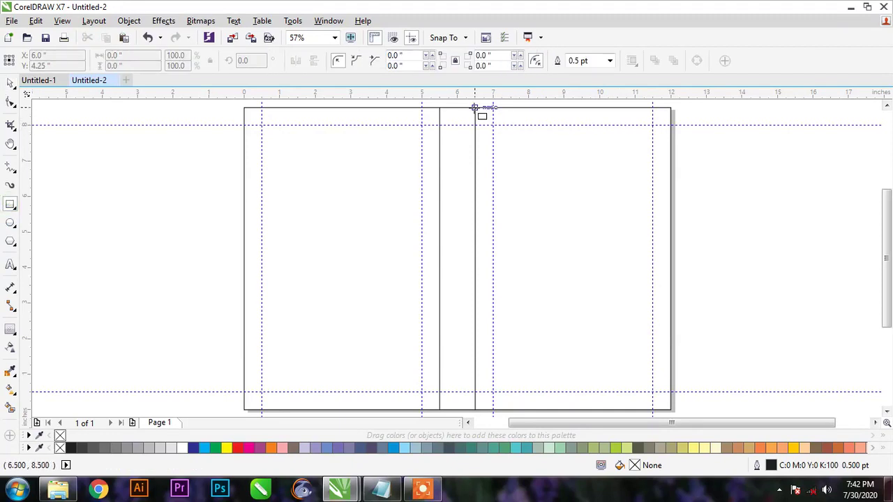
drag(475, 107, 672, 265)
key(space)
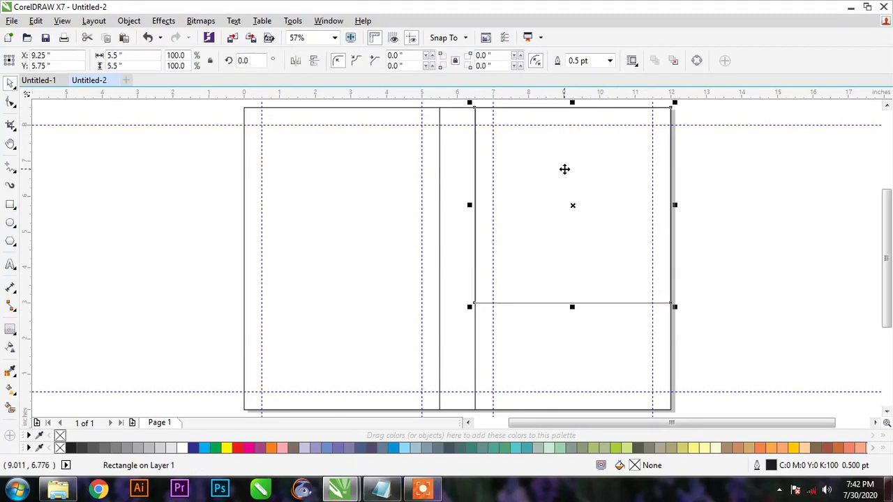
right_click(564, 170)
click(595, 179)
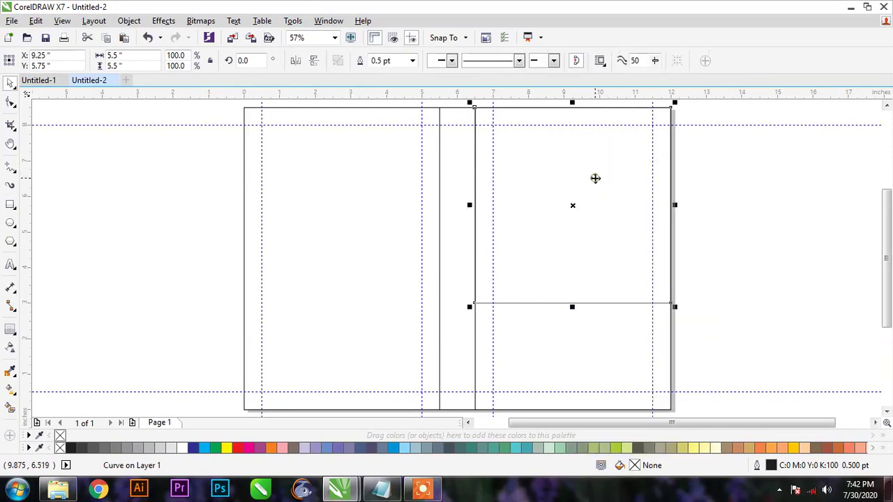
Delete the square's bottom-right node with the Shape tool to turn it into a triangle
click(11, 103)
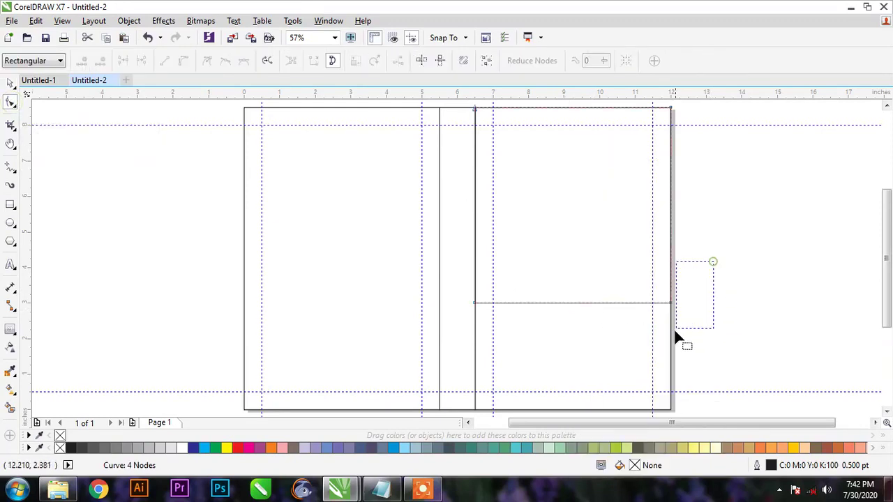
drag(675, 334, 662, 332)
click(100, 64)
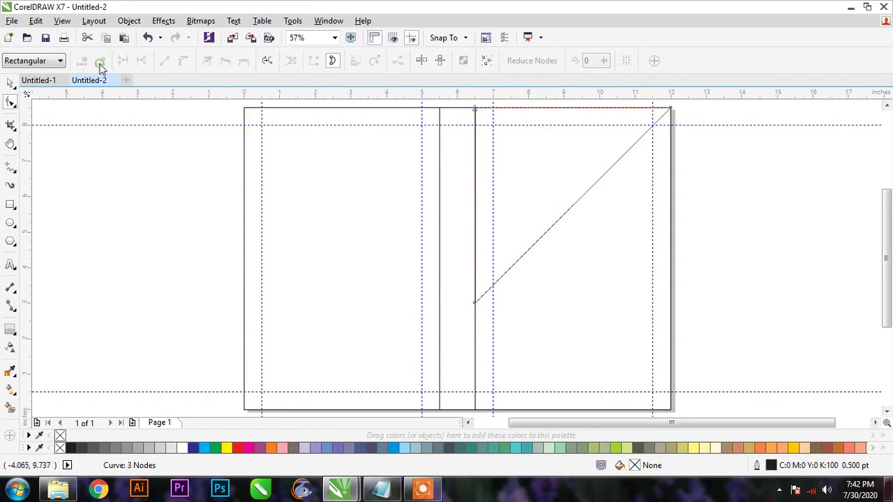
key(space)
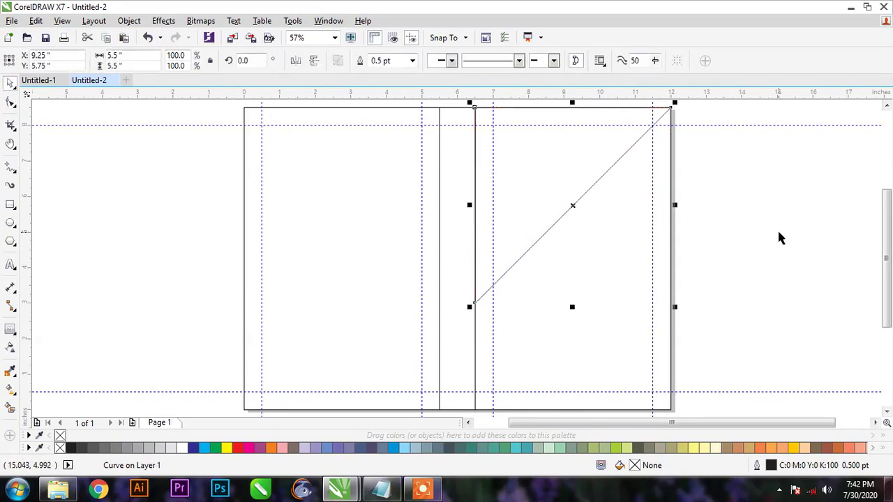
Remove the triangle's outline and fill it first with cyan, and finally with blue (C:100 M:100 Y:0 K:0)
click(205, 448)
right_click(61, 448)
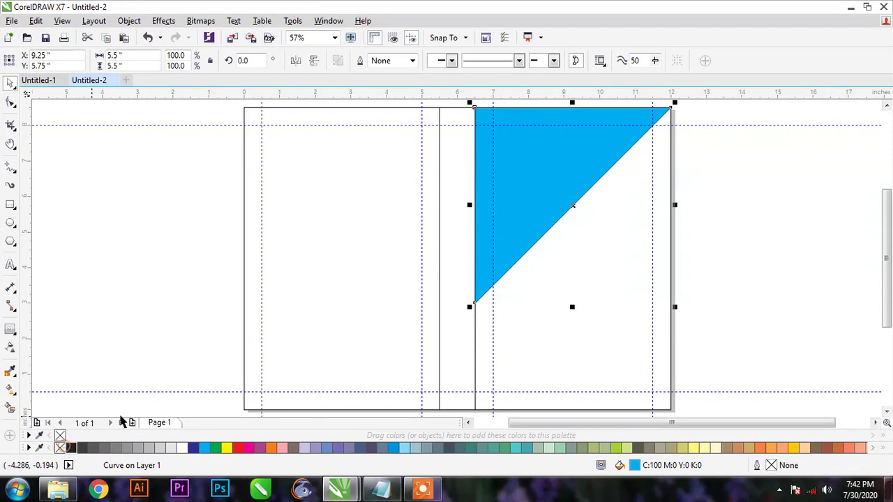
click(709, 228)
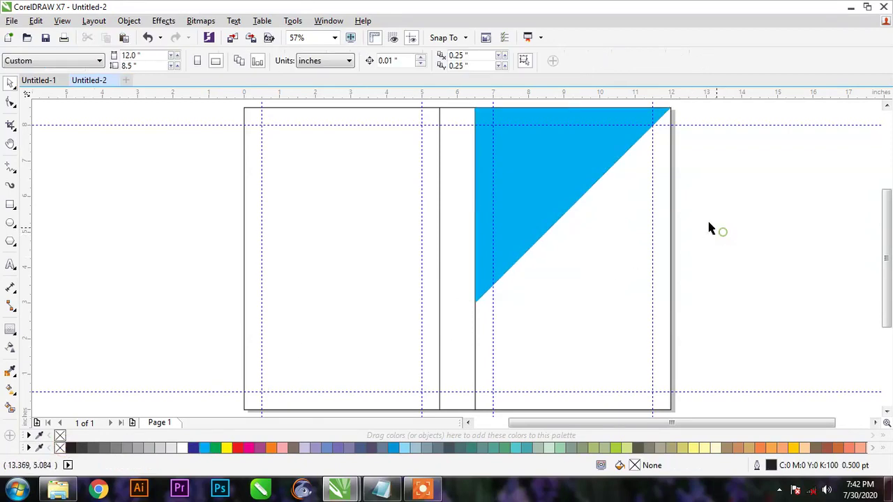
click(602, 113)
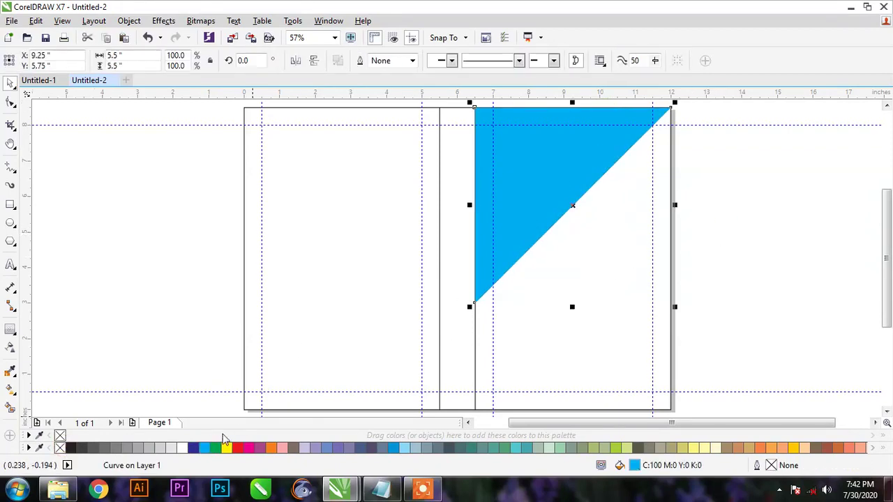
click(193, 448)
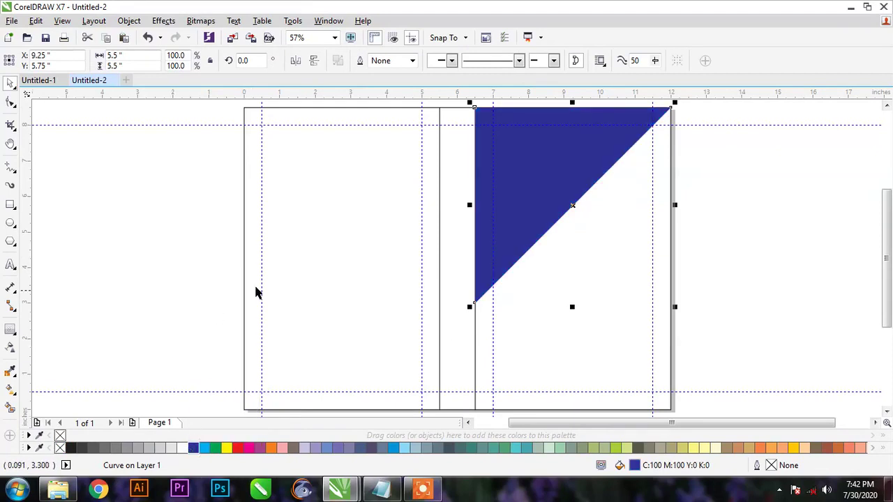
Copy the blue triangle and paste the duplicate in place
right_click(539, 121)
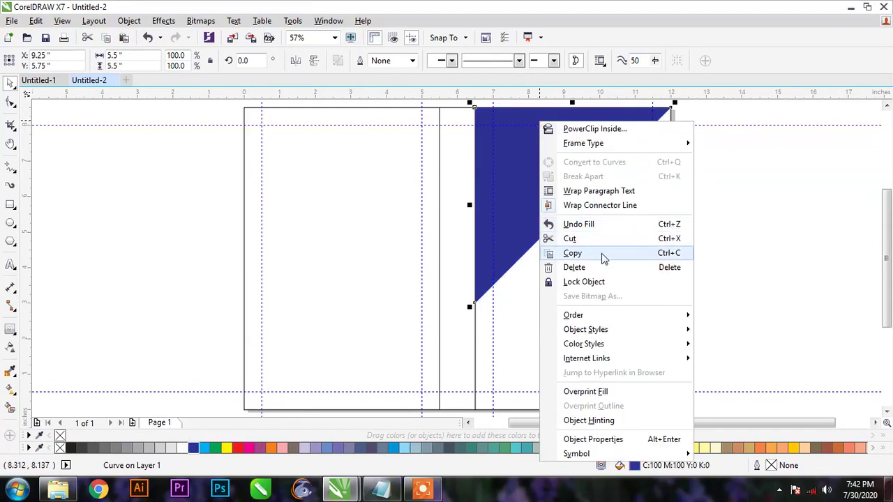
click(601, 254)
click(715, 201)
right_click(714, 201)
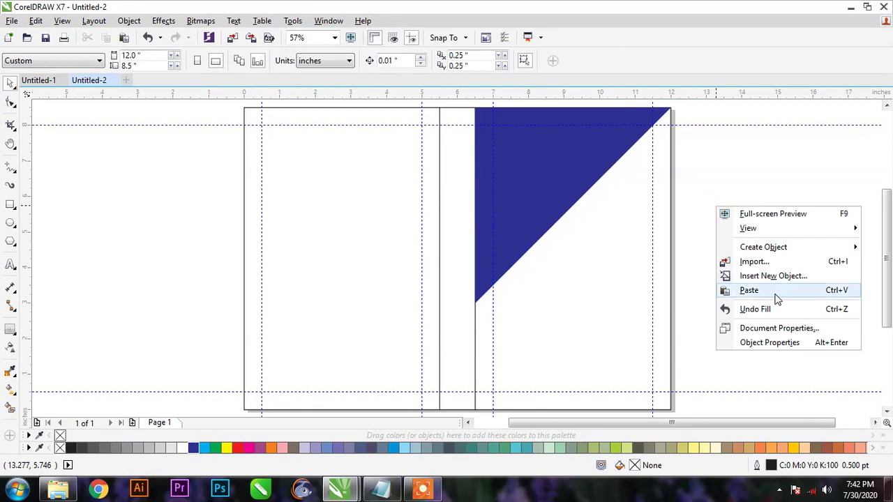
click(745, 291)
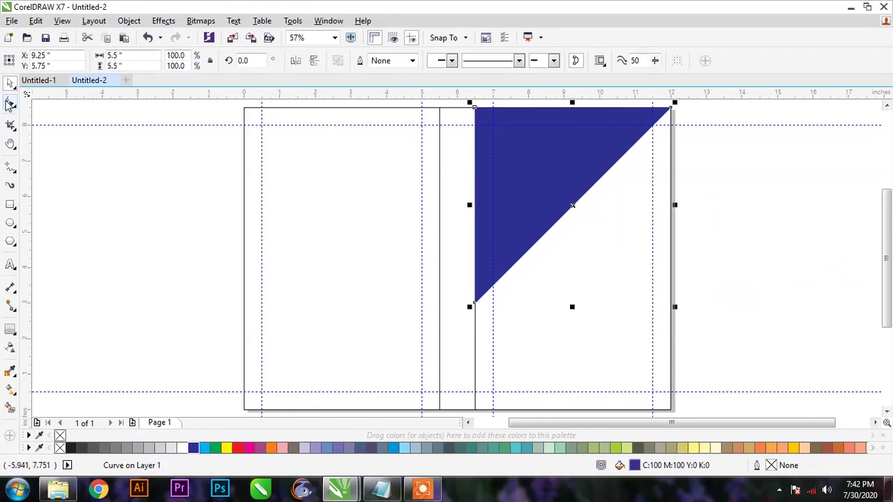
Nudge the pasted triangle's bottom-left node upward with the Shape tool to make the triangle 5.46 inches high
click(10, 103)
drag(456, 264, 494, 344)
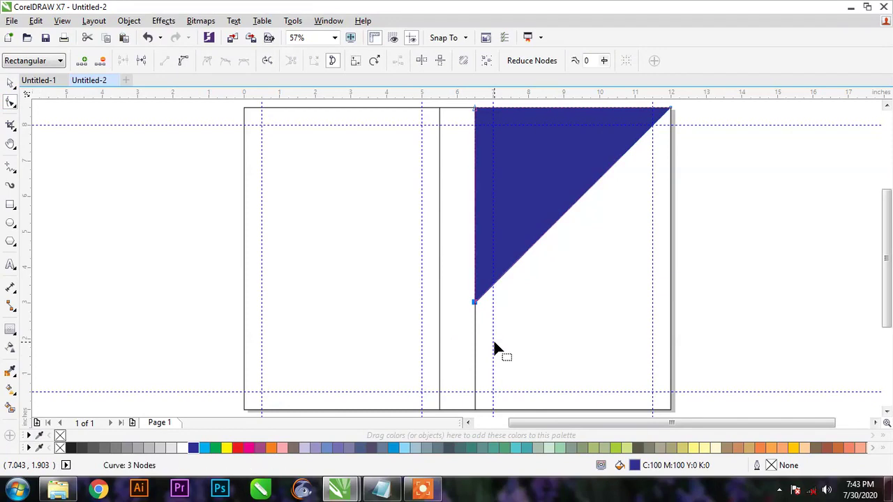
key(Up)
key(space)
click(721, 265)
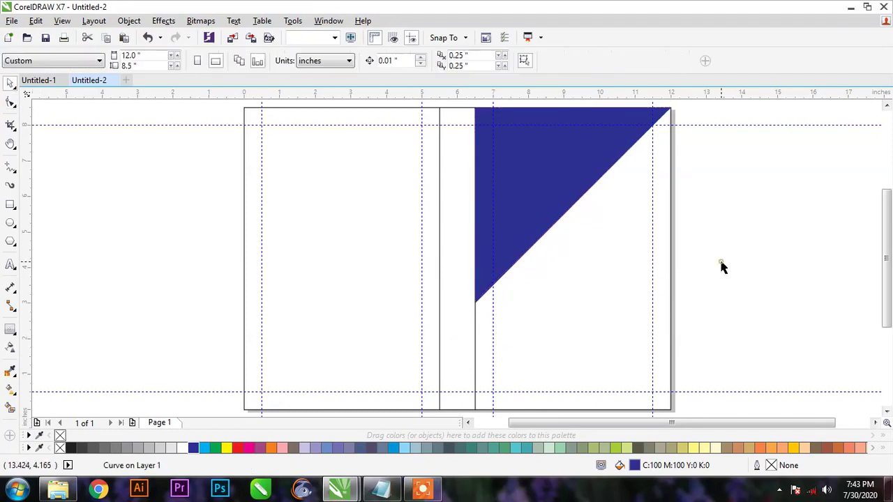
click(515, 249)
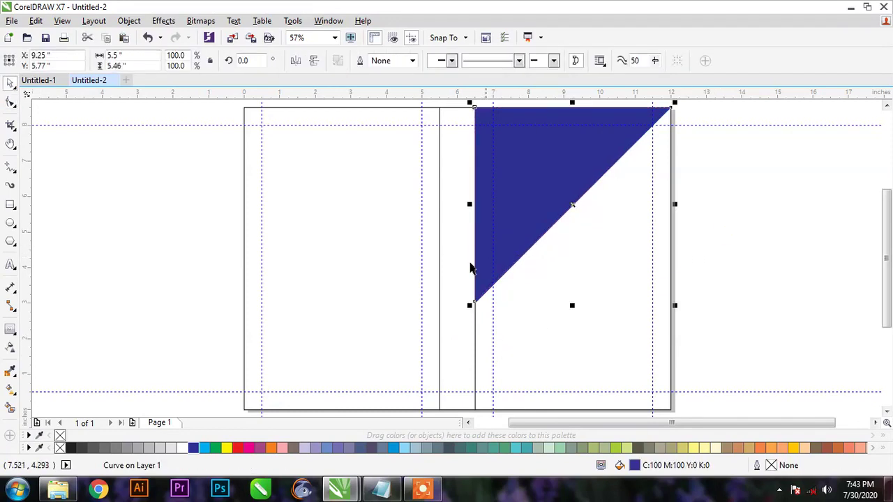
click(90, 219)
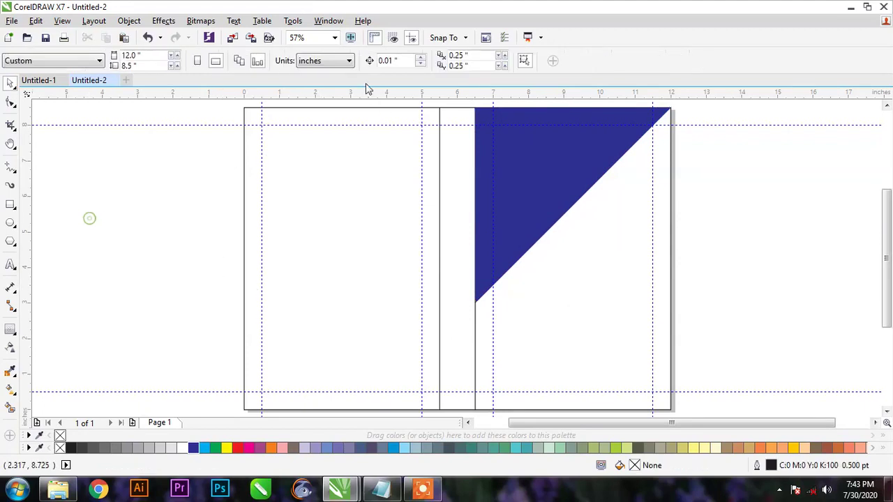
Set the nudge distance to 0.125 inches and nudge the upper triangle's bottom-left node upward to make the triangle 5.21 inches high
double_click(409, 61)
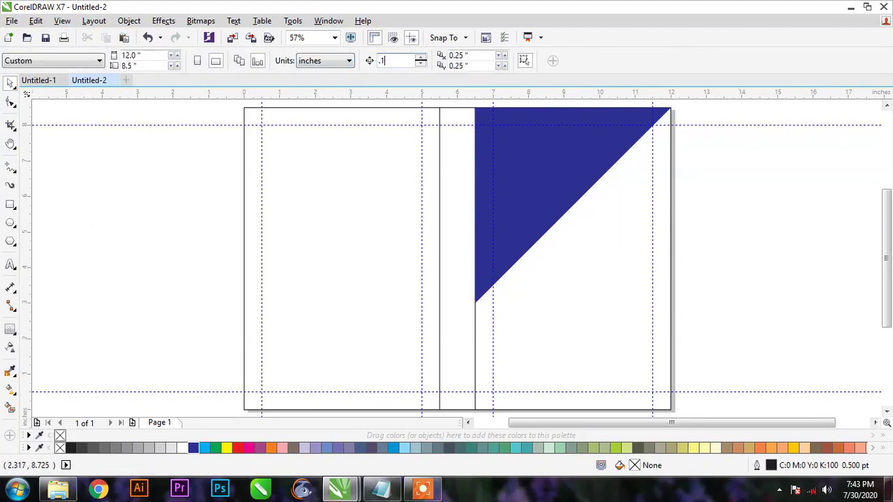
click(520, 163)
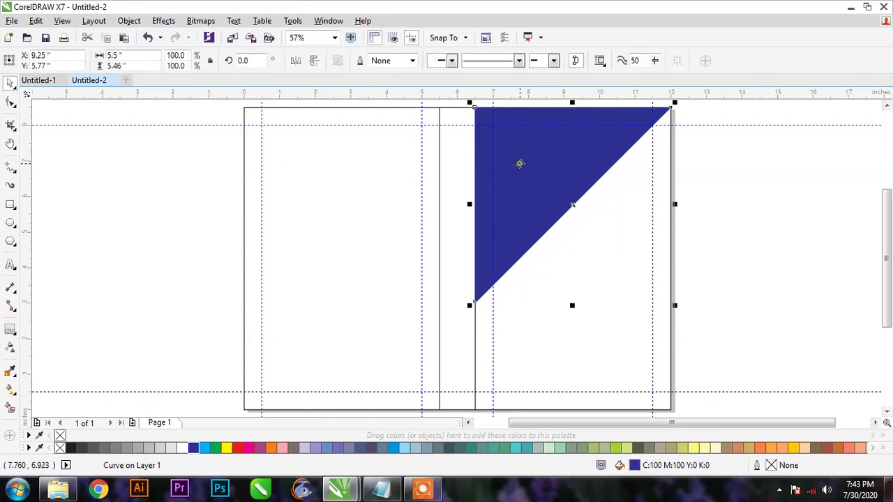
key(F10)
drag(417, 239, 535, 388)
scroll(542, 259, up, 2)
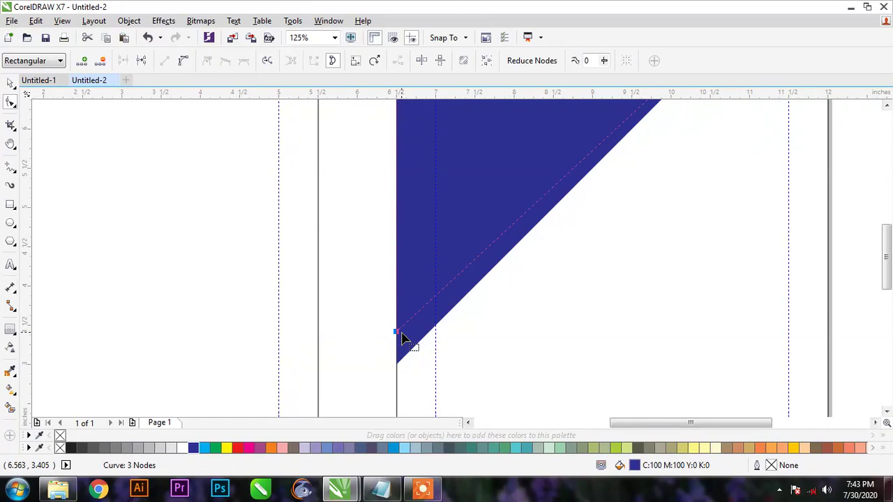
key(space)
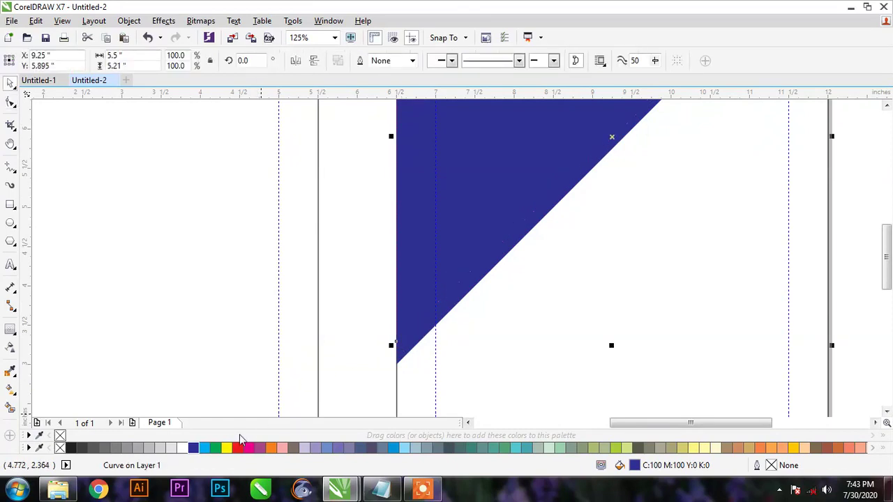
Fill the shortened duplicate triangle with cyan (C:100 M:0 Y:0 K:0)
click(206, 448)
scroll(540, 247, down, 2)
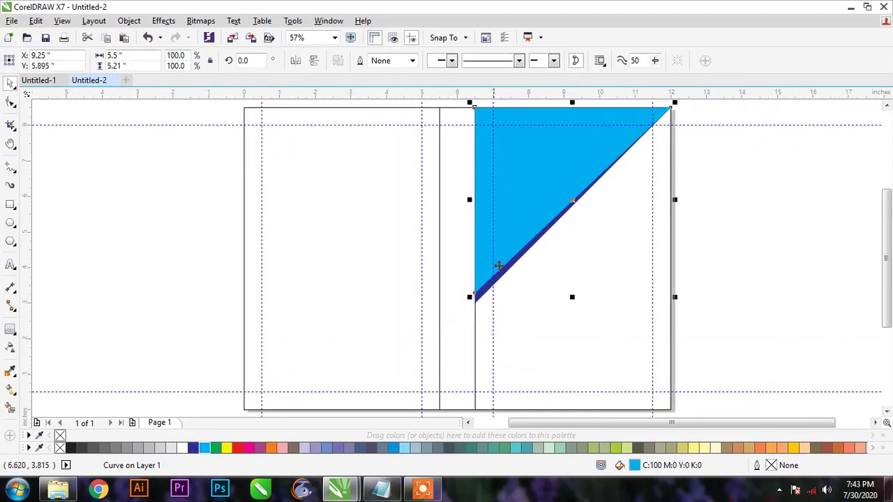
click(741, 211)
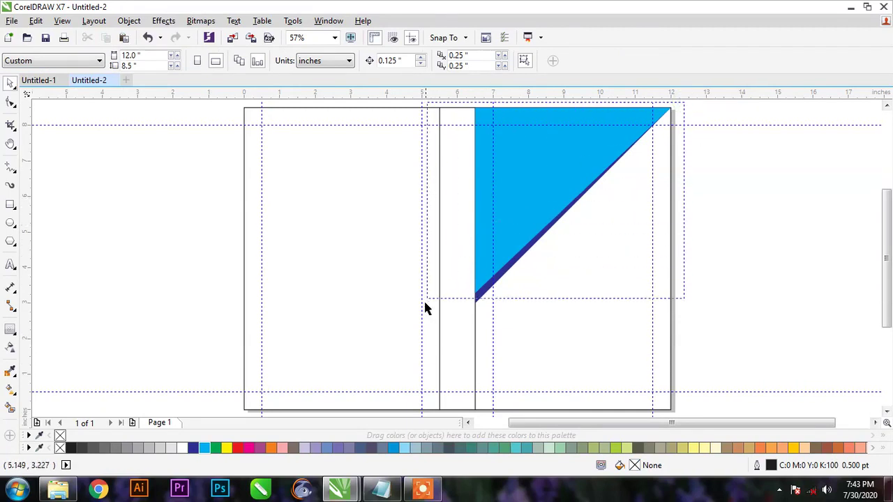
Select both triangles and PowerClip them inside the right panel's rectangle
drag(425, 309, 680, 98)
right_click(534, 123)
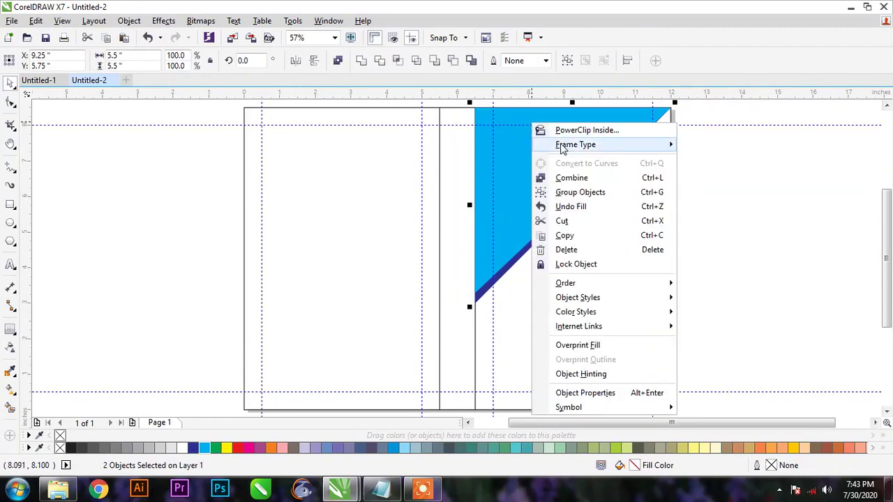
click(566, 130)
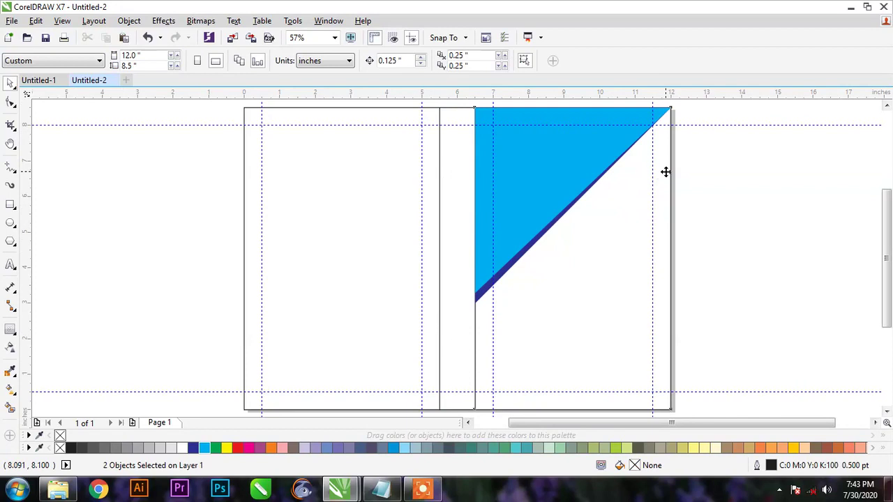
click(665, 171)
Open the right panel's PowerClip contents for editing, then copy both triangles and paste the duplicates in place
right_click(669, 140)
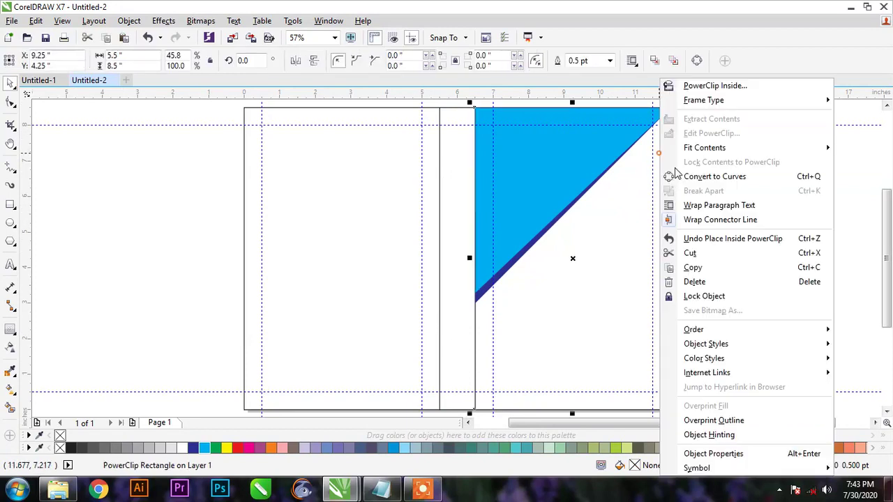
click(688, 133)
drag(642, 142, 374, 349)
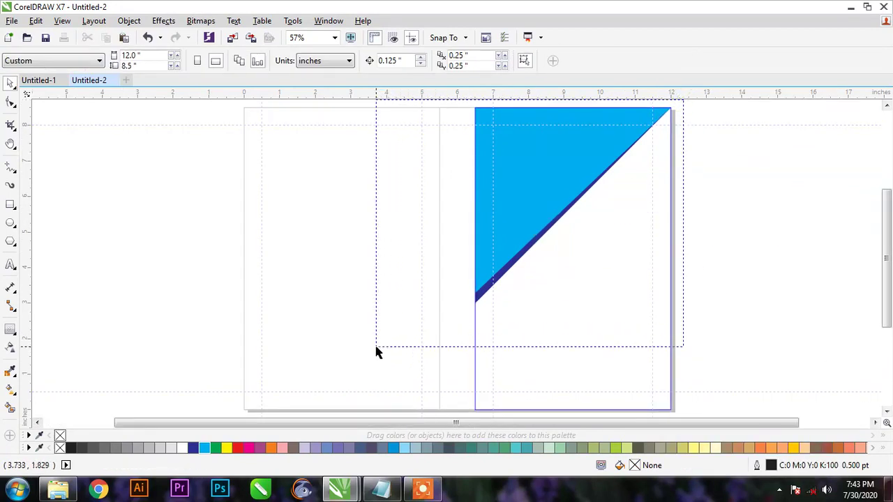
right_click(565, 117)
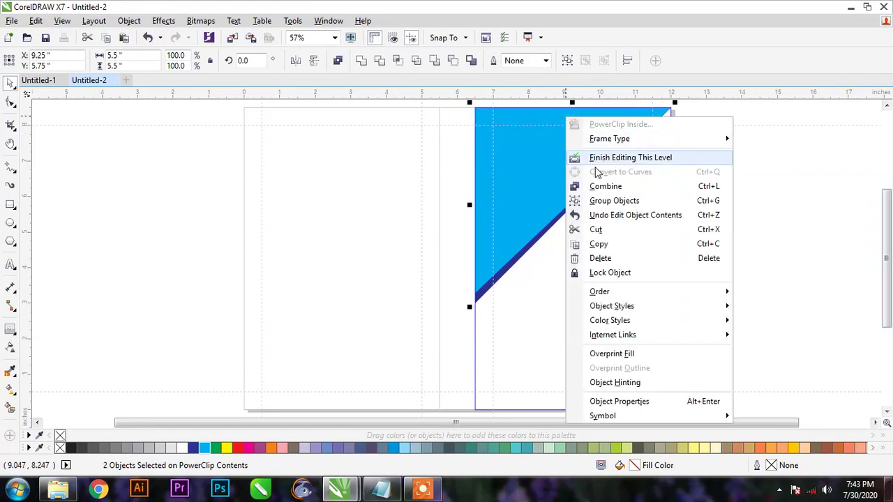
click(596, 240)
click(708, 216)
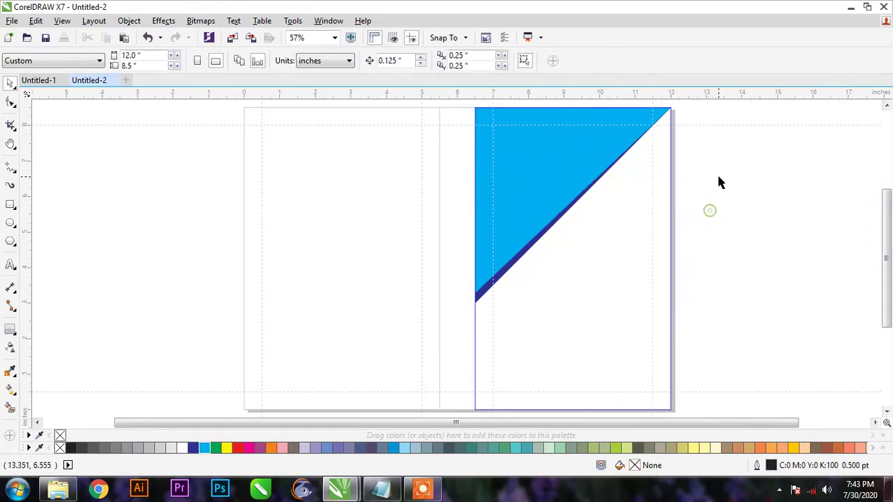
right_click(719, 178)
click(723, 259)
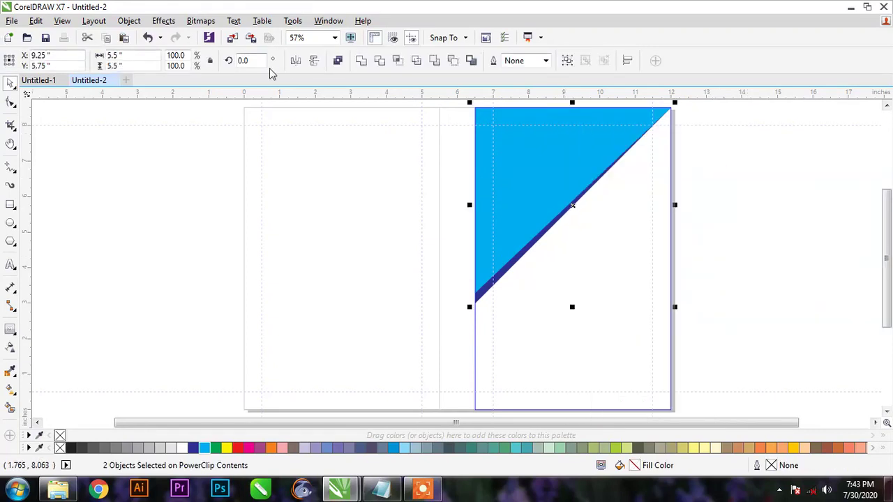
Mirror the pasted triangles vertically and move them straight down so their upper corner meets the original triangles' lowest point
click(314, 63)
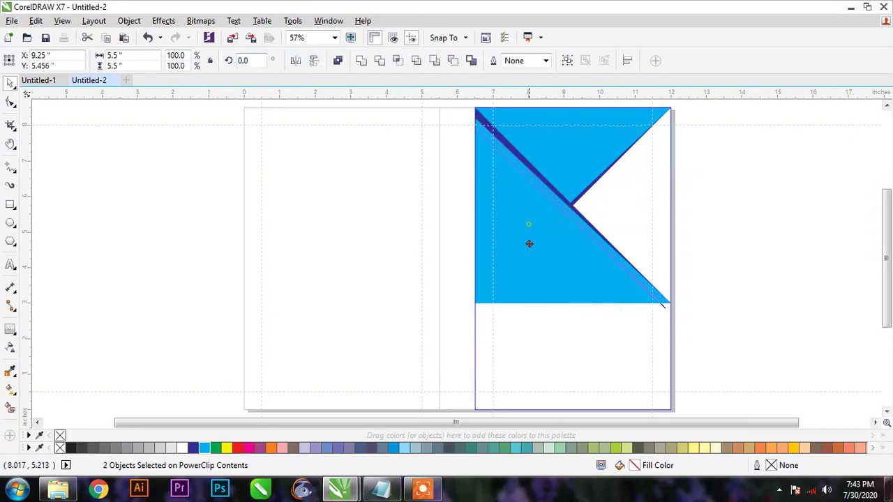
drag(529, 243, 511, 352)
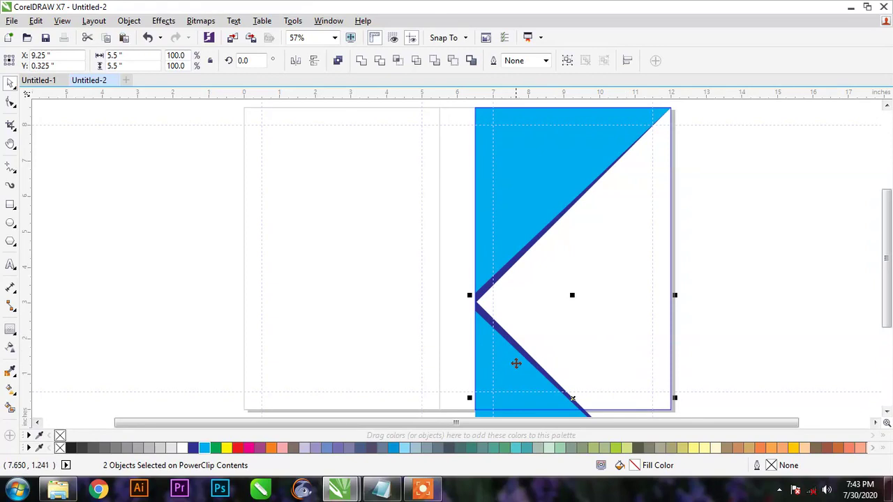
scroll(468, 323, up, 4)
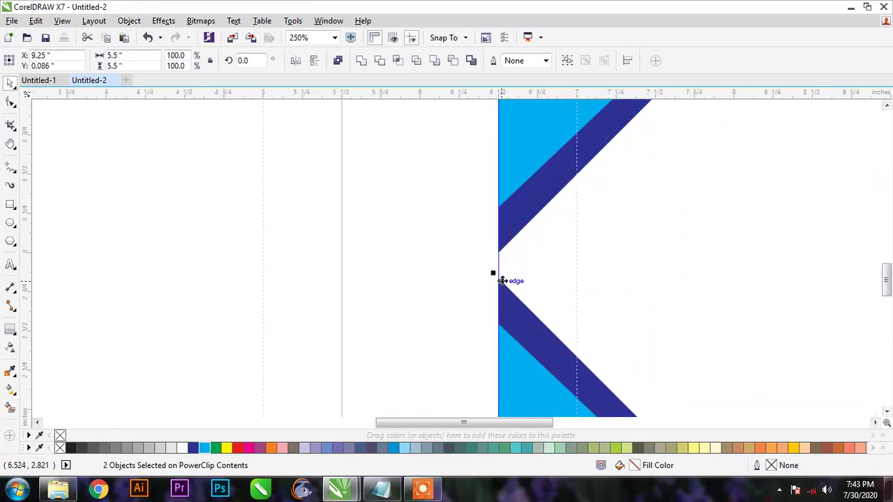
drag(502, 280, 498, 247)
scroll(277, 255, down, 4)
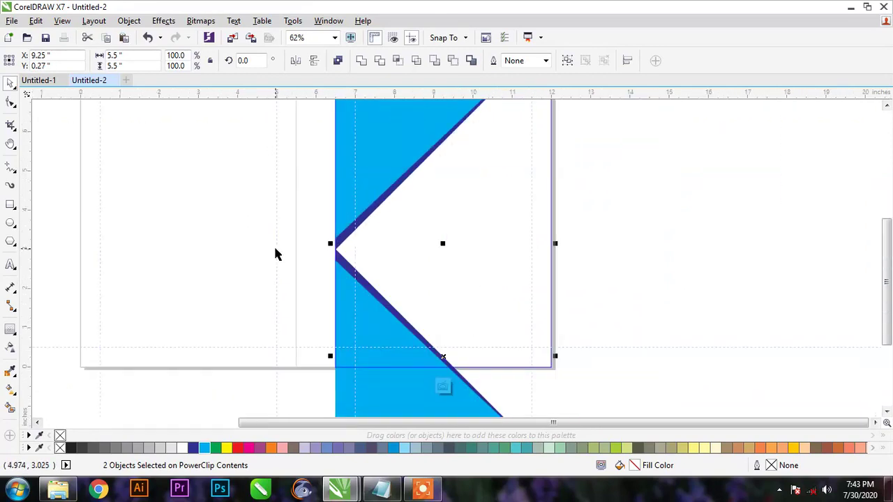
Finish editing the right panel's PowerClip, and return to editing its contents
right_click(620, 211)
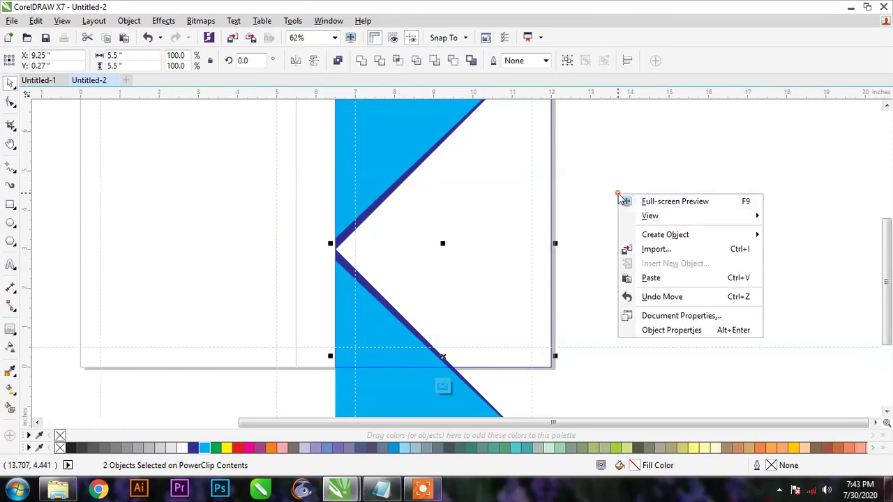
click(578, 183)
key(shift+F4)
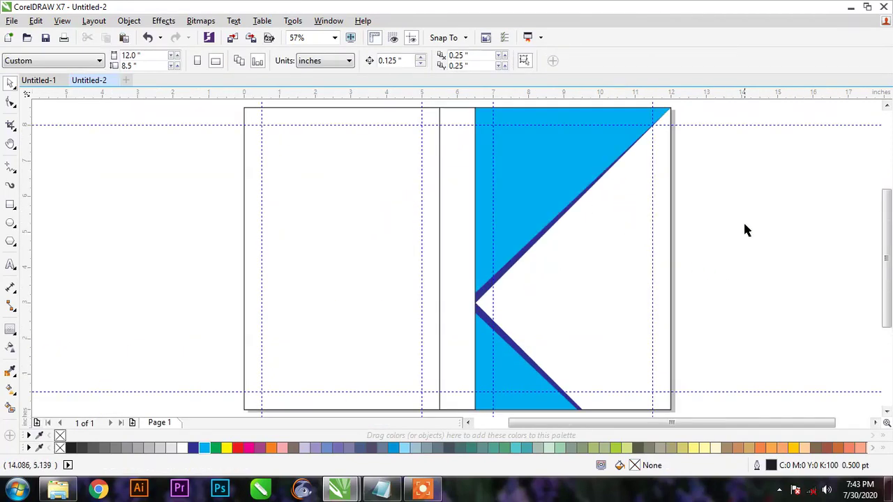
click(743, 225)
click(492, 304)
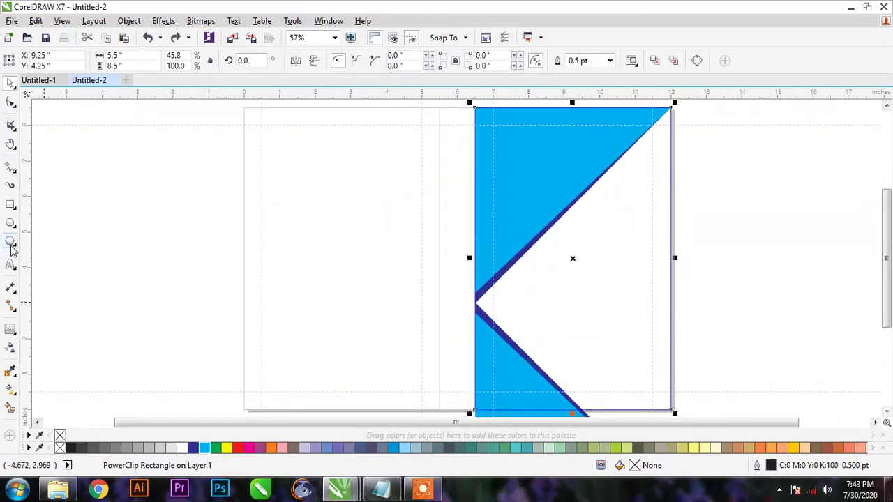
Draw a circle about 3.74 inches across, centred where the triangle pairs meet, with a cyan fill and blue outline (C:100 M:100 Y:0 K:0)
click(11, 224)
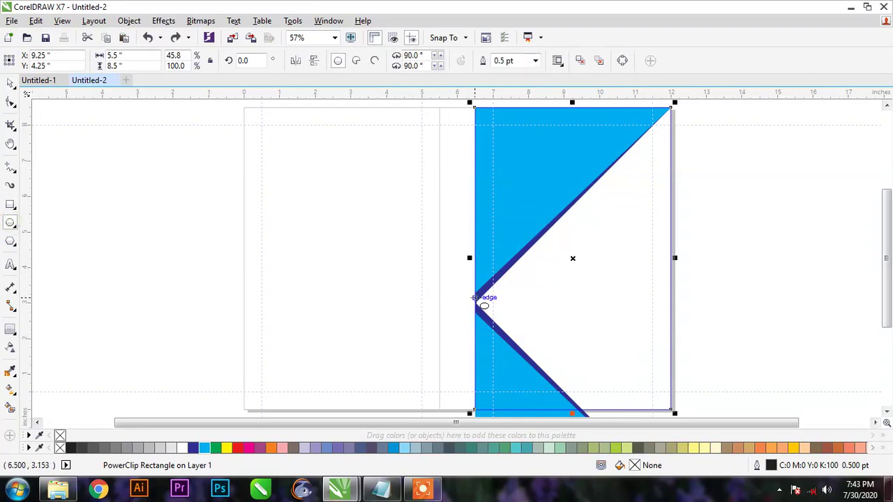
drag(476, 302, 546, 374)
click(204, 447)
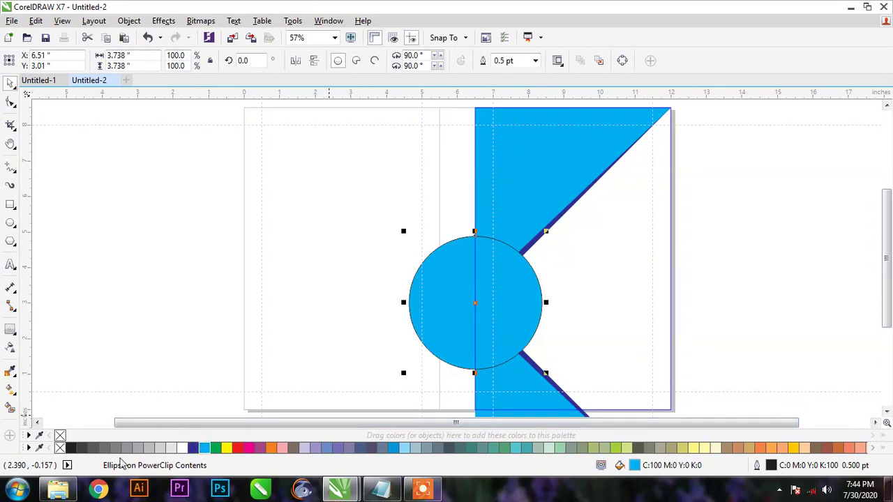
right_click(193, 447)
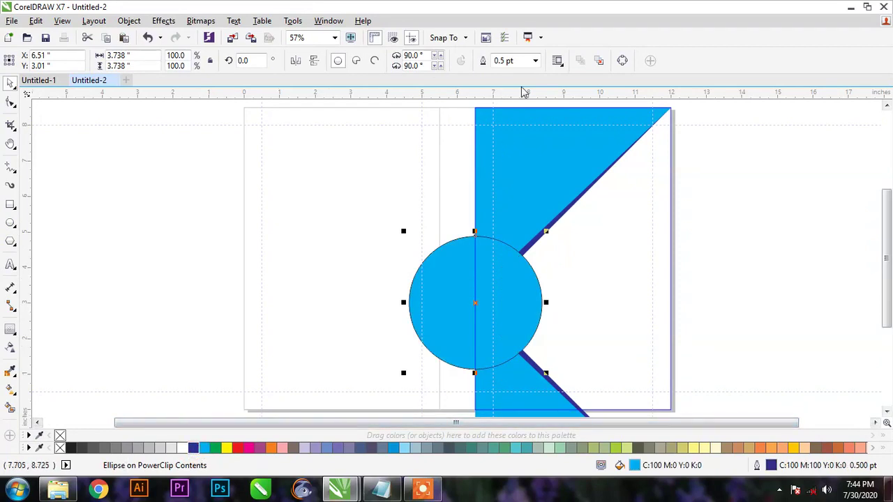
Try an 8 pt outline width on the circle and undo it
click(536, 61)
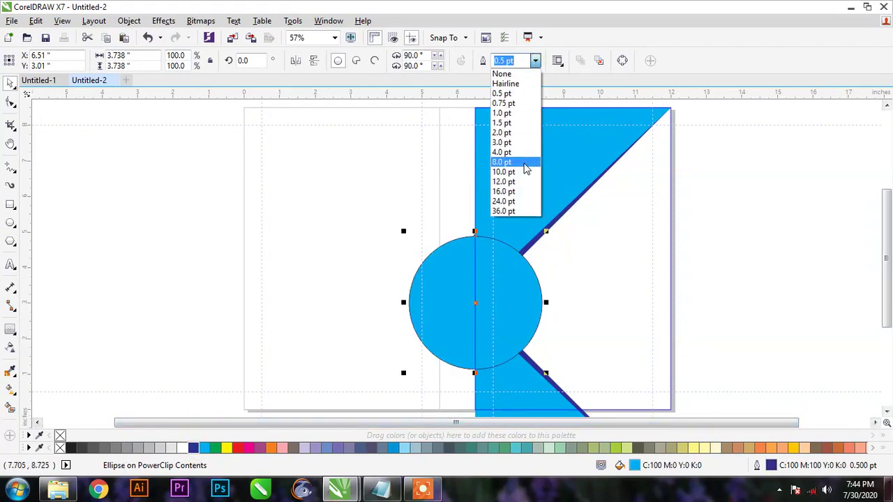
click(525, 162)
key(ctrl+z)
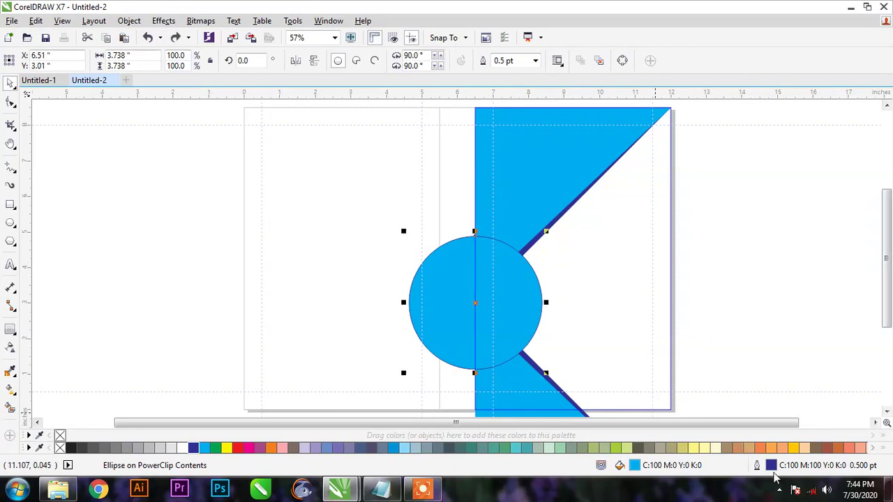
Set the circle's outline width to 4 pt and its outline position to outside
double_click(773, 466)
click(363, 159)
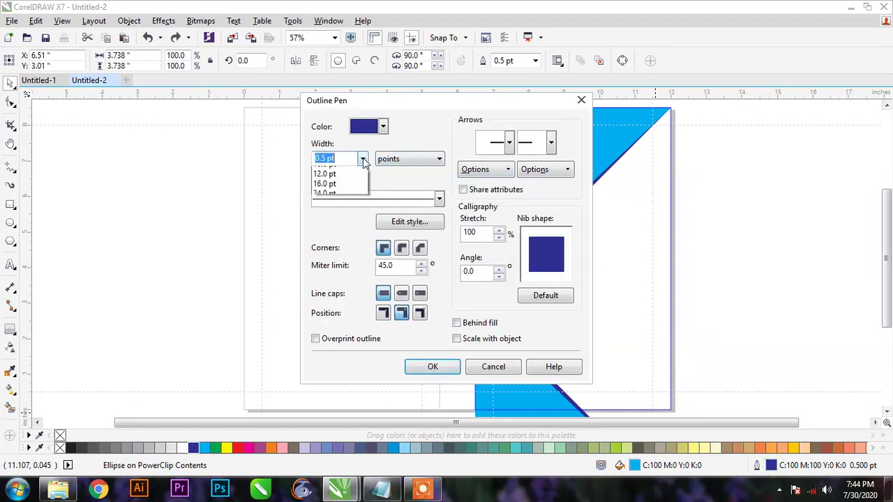
click(349, 251)
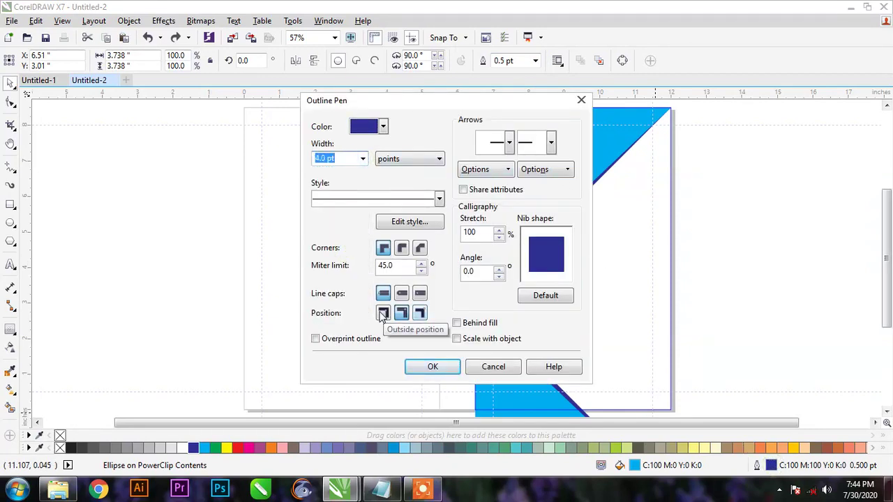
click(383, 313)
click(445, 369)
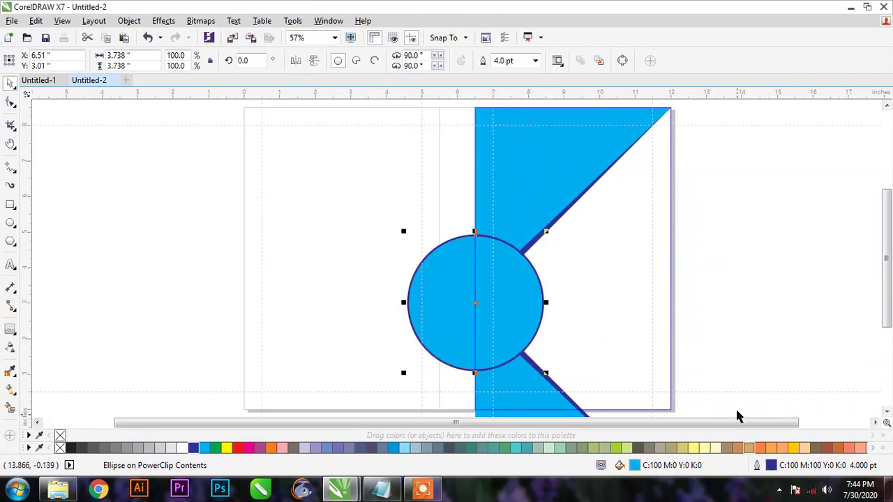
Set the circle's outline width to 8 pt
click(516, 60)
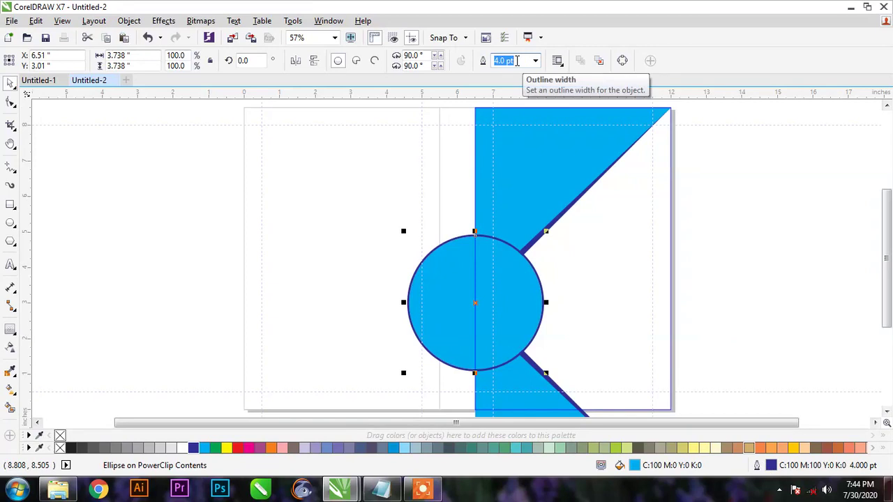
text(8)
key(Return)
key(F7)
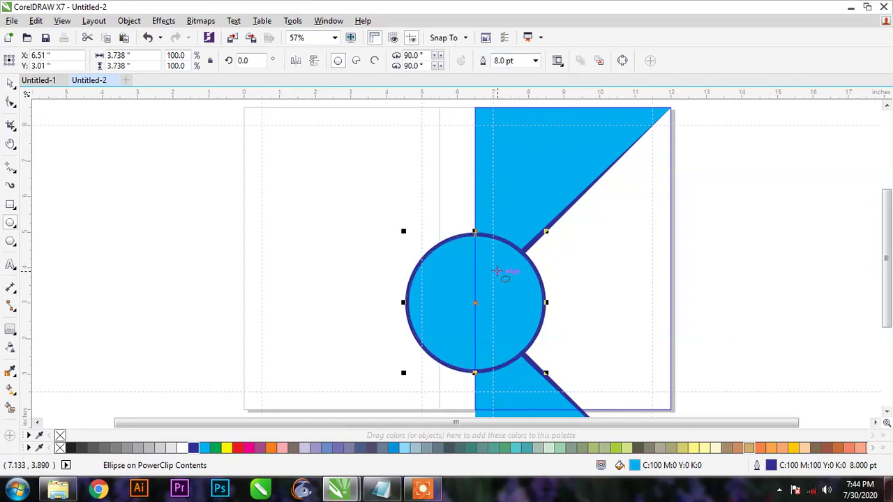
key(space)
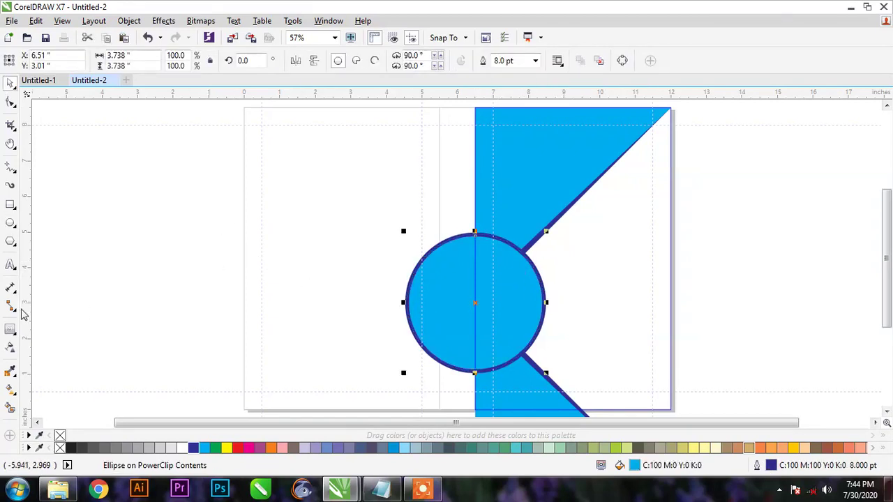
Apply an inside contour with two steps and a 0.5-inch offset to the circle
click(16, 331)
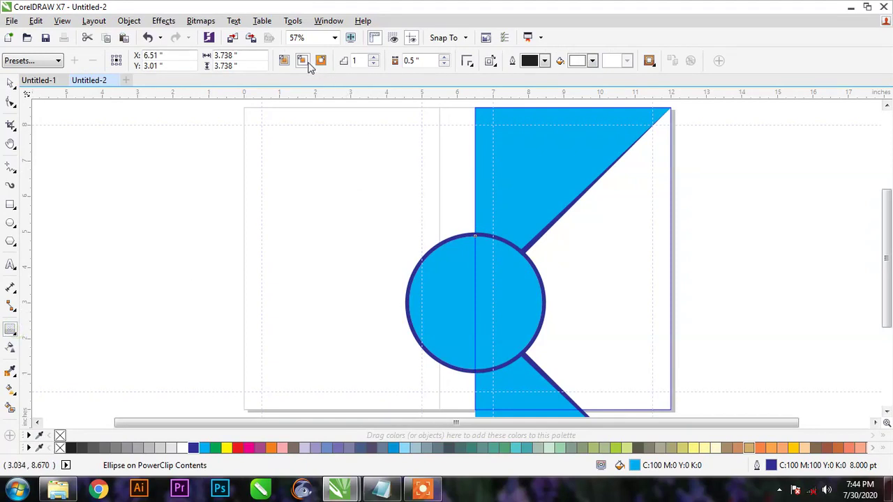
click(373, 60)
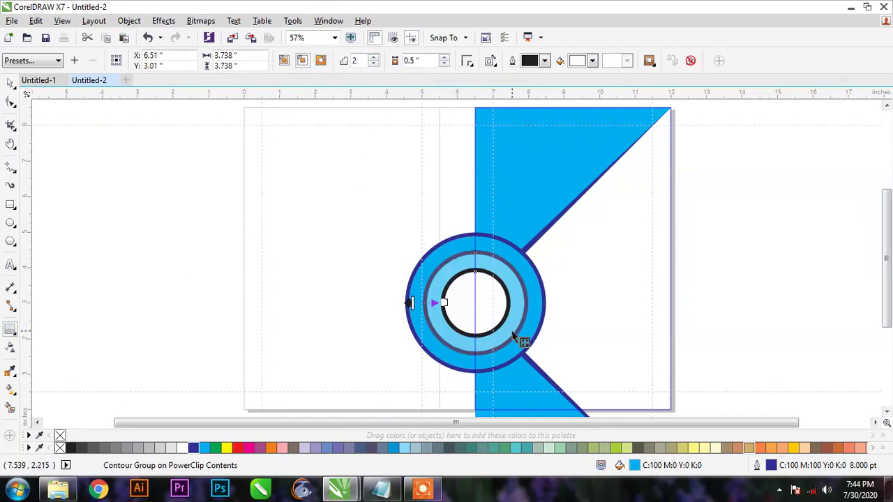
key(space)
Break the circle's contour group apart and select the group of inner rings
right_click(513, 305)
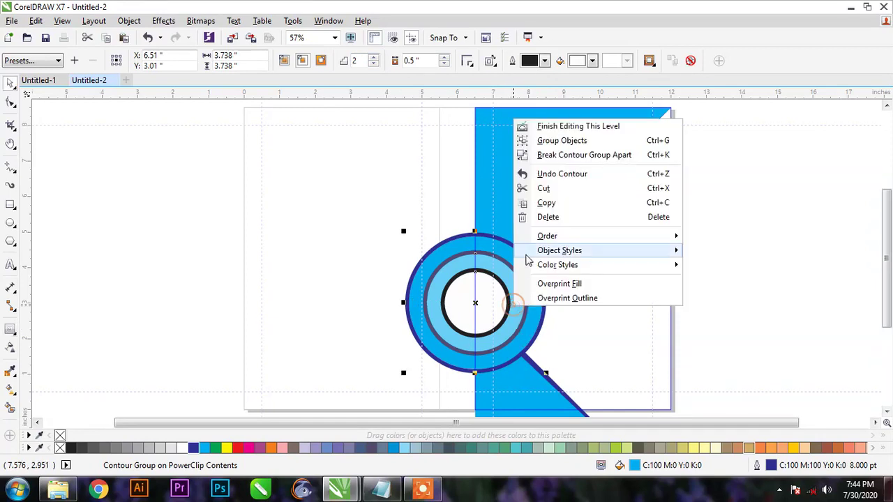
click(551, 159)
click(565, 328)
click(492, 300)
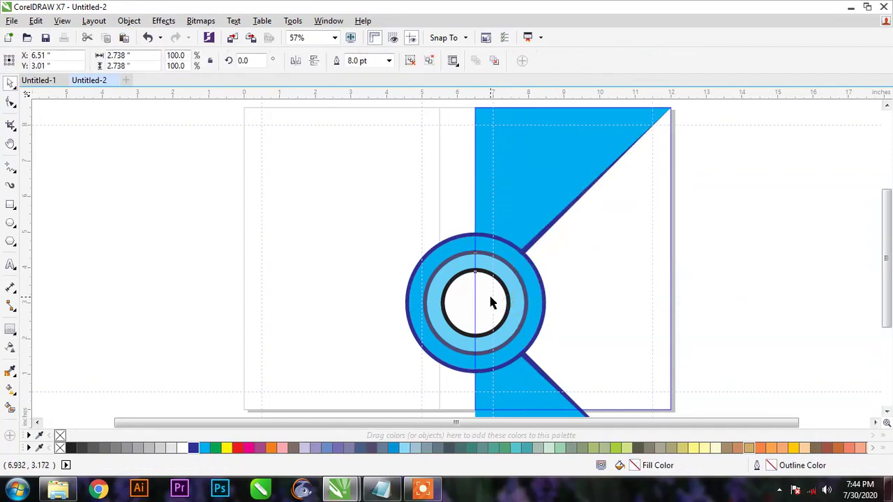
Ungroup the inner rings and fill the innermost circle with cyan
click(410, 60)
click(729, 231)
click(458, 310)
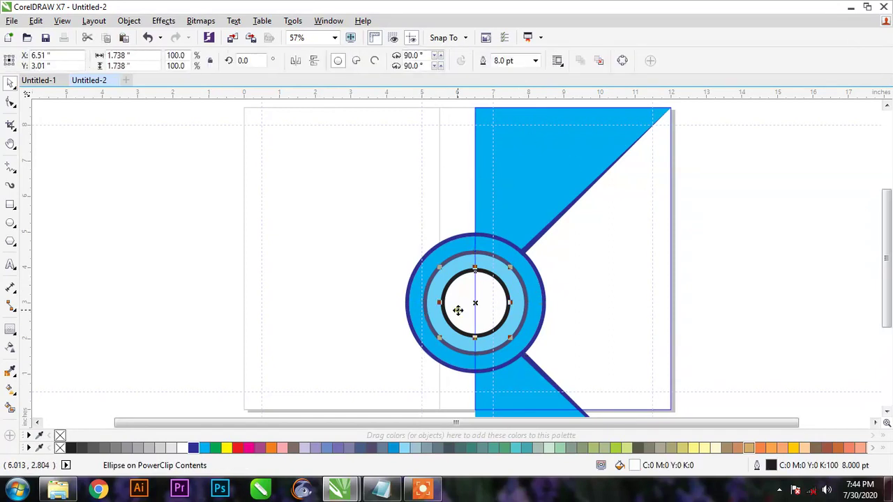
click(204, 449)
click(201, 347)
Fill the middle ring with dark blue (C100 M100) and remove its outline
click(511, 279)
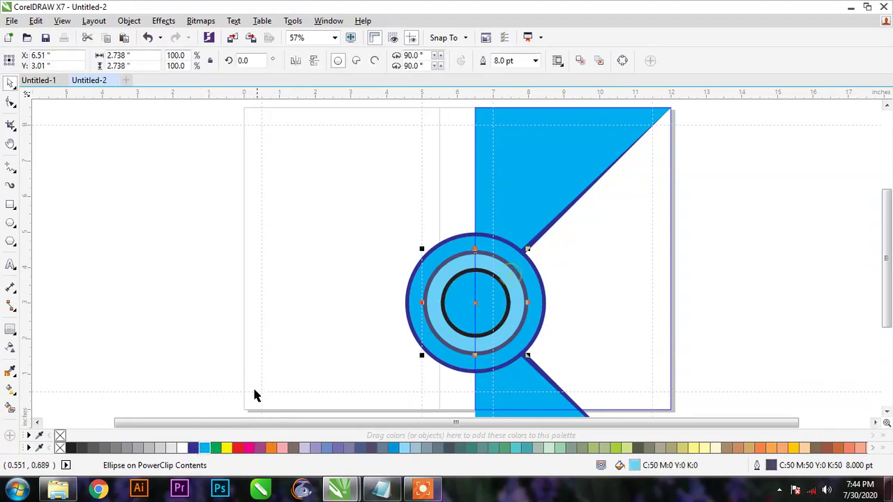
click(193, 448)
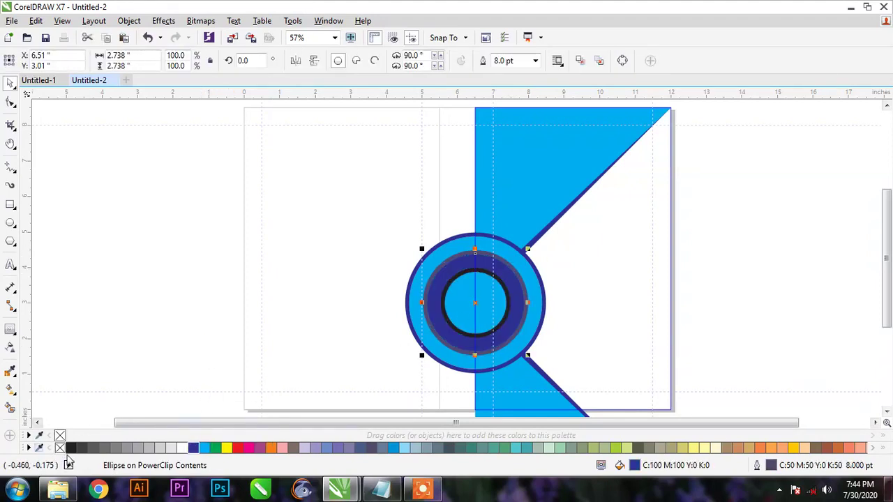
right_click(60, 448)
click(128, 235)
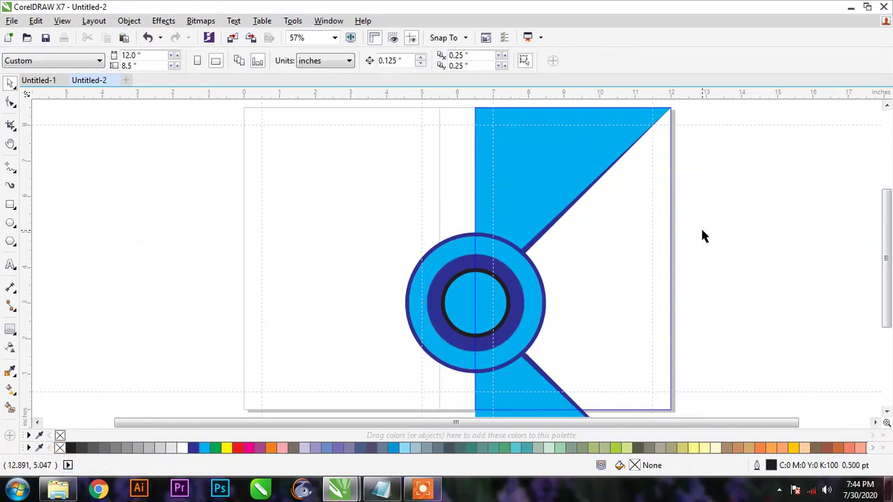
Give the innermost circle a white outline and finish editing the PowerClip contents
scroll(455, 313, up, 2)
click(470, 312)
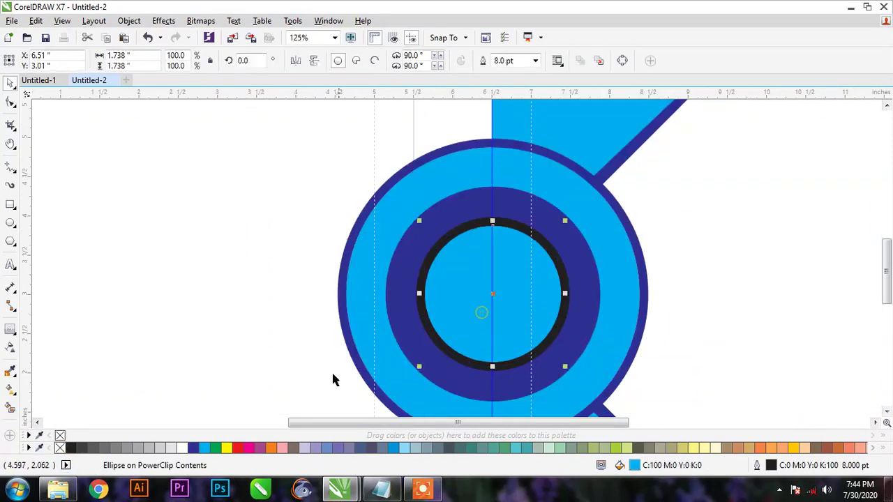
right_click(181, 448)
scroll(273, 269, down, 2)
click(735, 221)
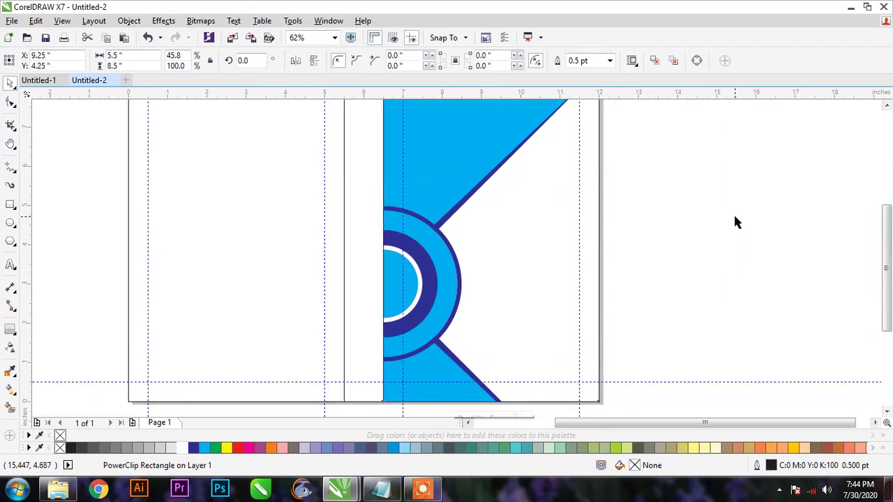
click(735, 221)
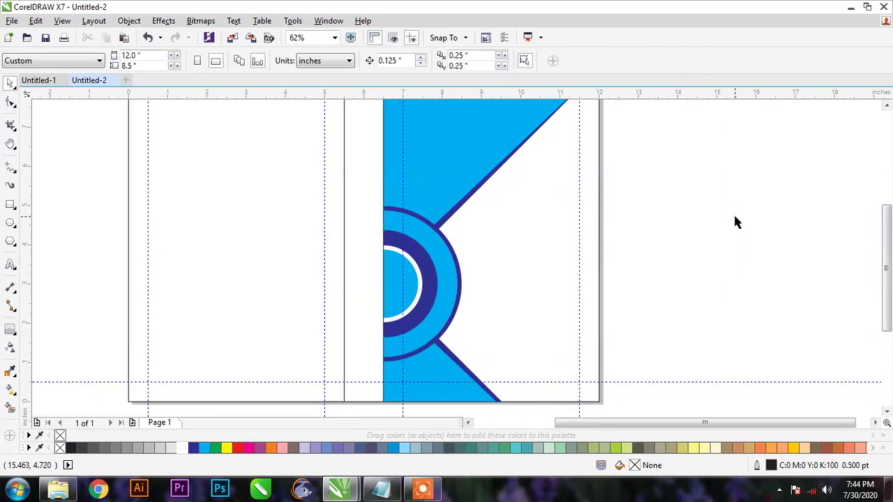
Return to the PowerClip contents and undo the outline changes on the two inner circles
ctrl+click(520, 258)
click(403, 262)
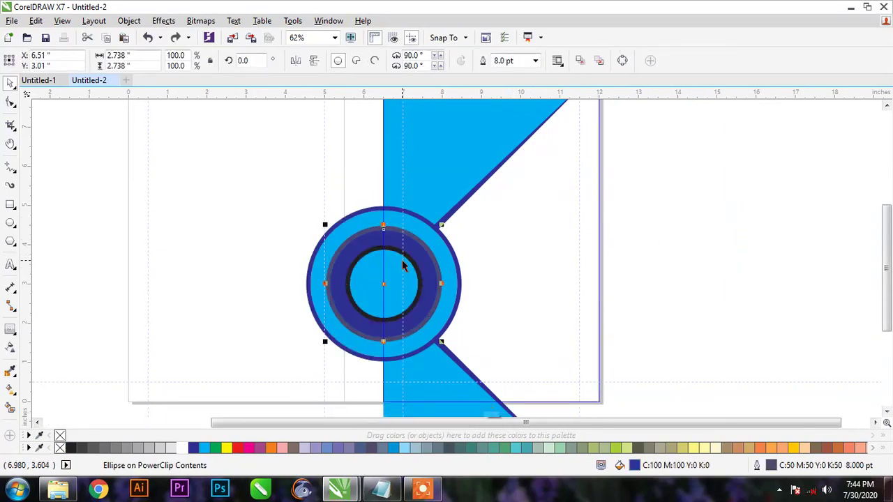
scroll(401, 260, up, 2)
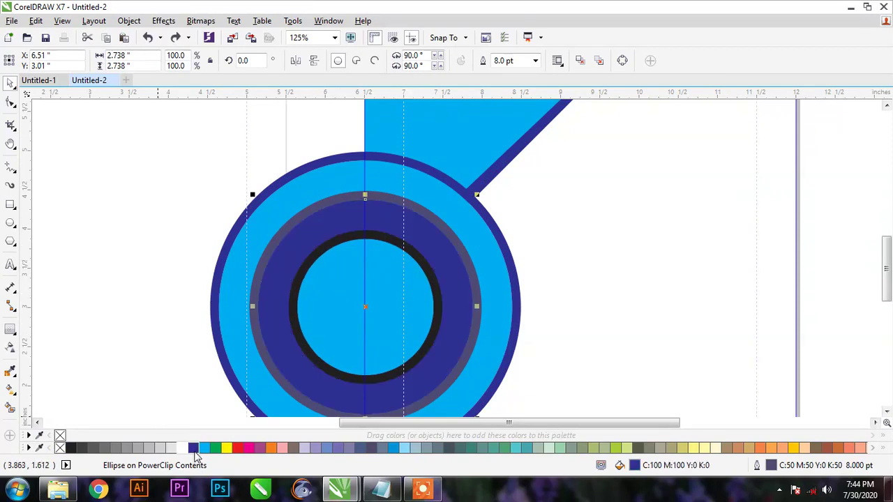
scroll(426, 272, down, 2)
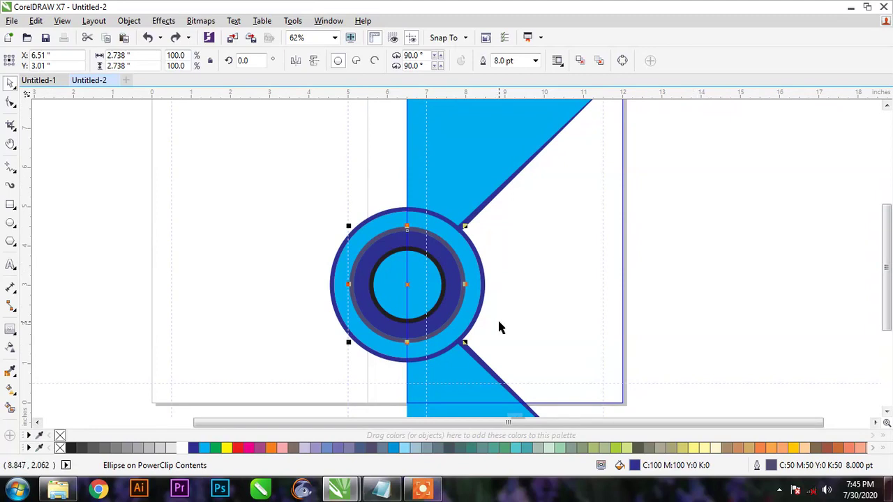
Fill the middle ring with white and give it a dark blue (C100 M100) outline
click(185, 447)
right_click(194, 448)
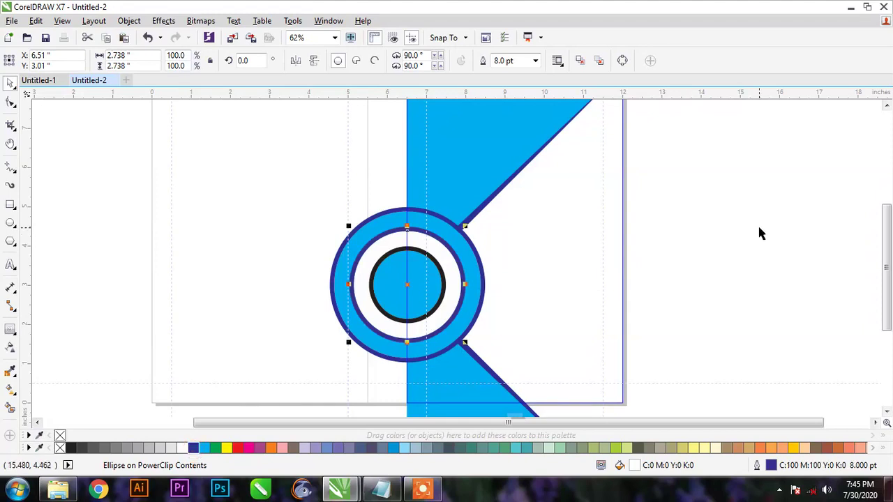
click(758, 227)
Give the innermost circle a dark blue outline and shrink it about its centre to about 1.29 inches across
click(410, 283)
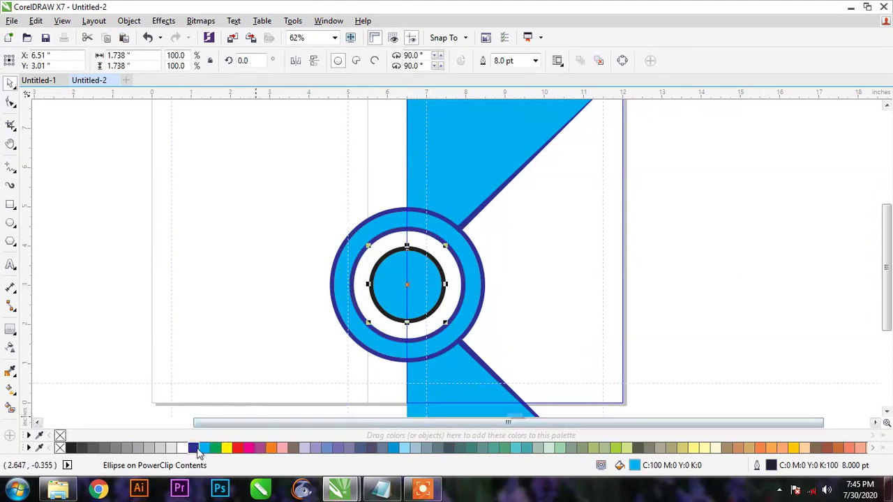
right_click(194, 448)
scroll(425, 249, up, 3)
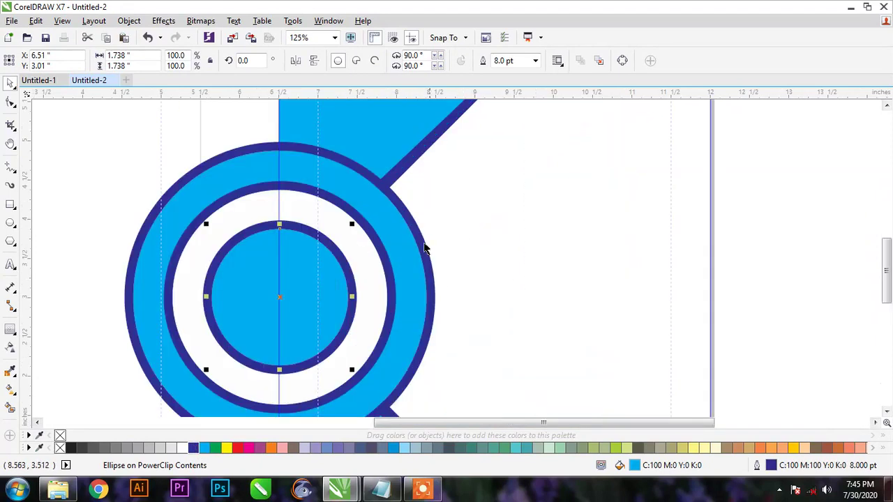
scroll(348, 251, down, 4)
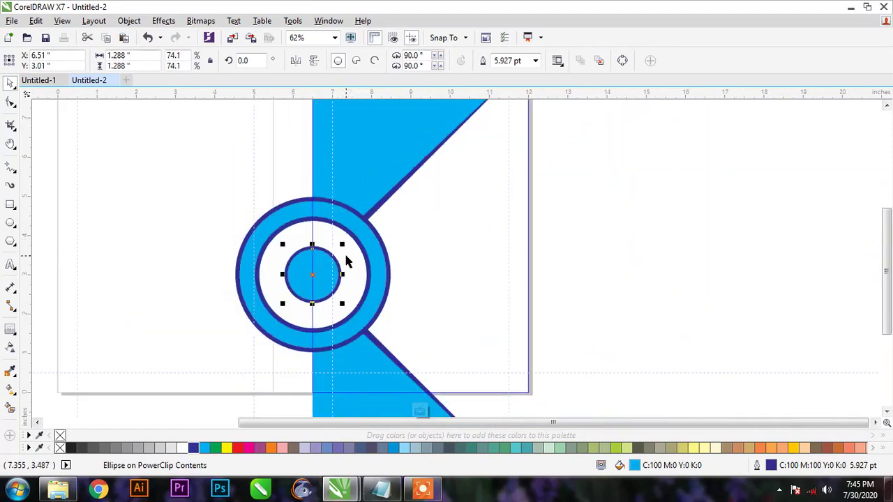
click(532, 256)
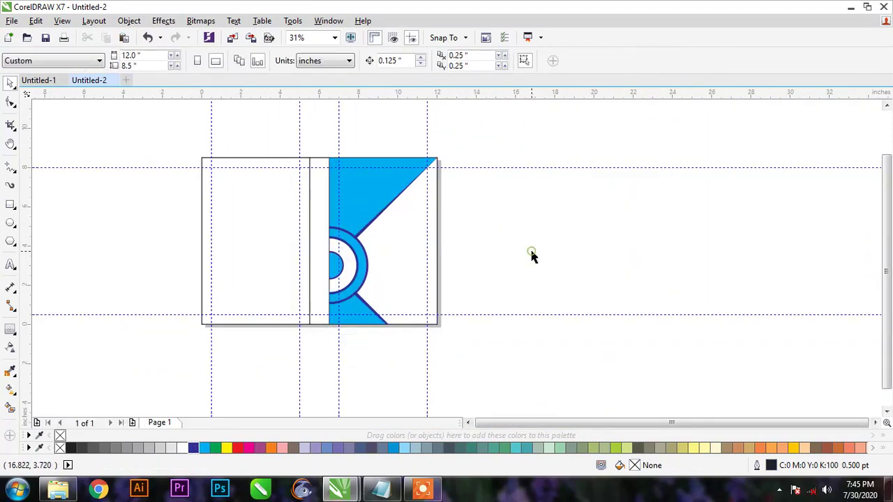
Select all three concentric circles inside the PowerClip, scale them down together about their centre, and finish editing the contents
key(ctrl+z)
drag(263, 200, 392, 310)
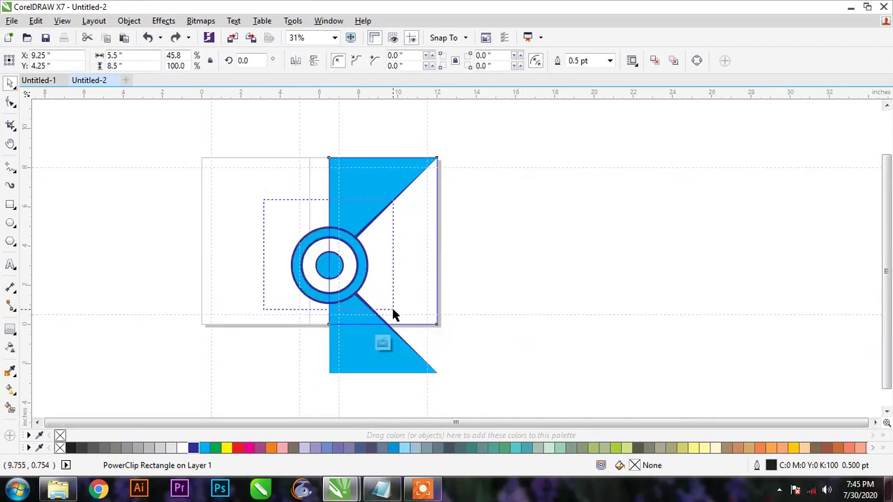
key(shift+F2)
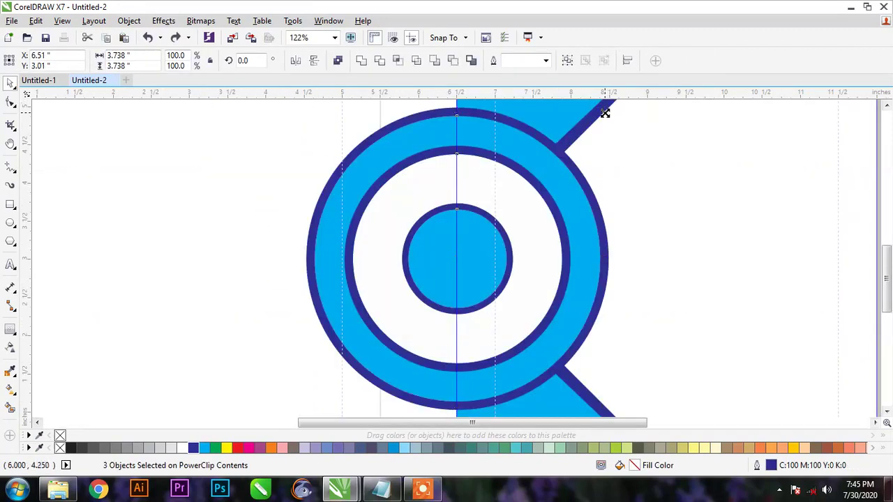
scroll(604, 113, down, 2)
click(372, 235)
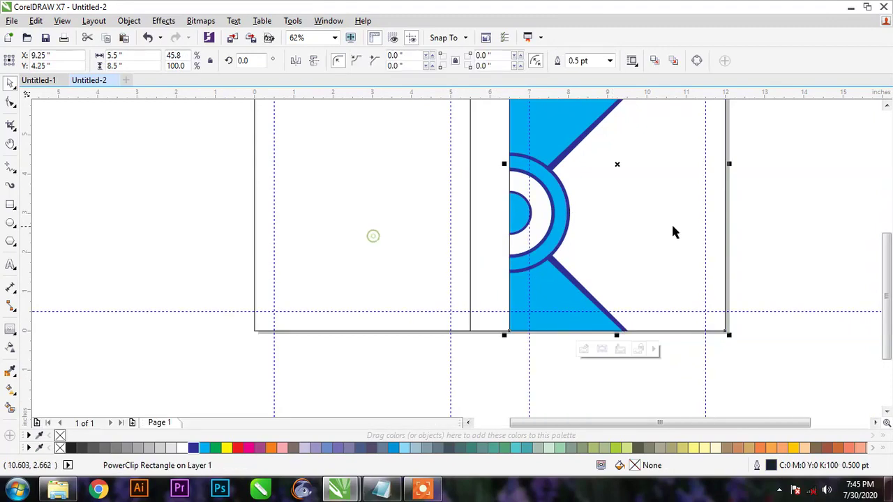
click(830, 230)
key(shift+F4)
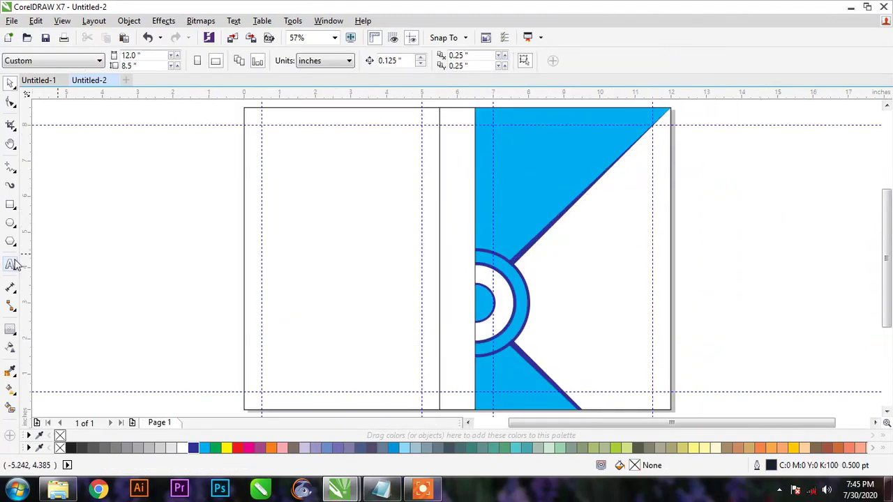
Add the text "ROYAL" in the white area of the front panel, using the Astera font and a red fill
click(10, 264)
click(575, 292)
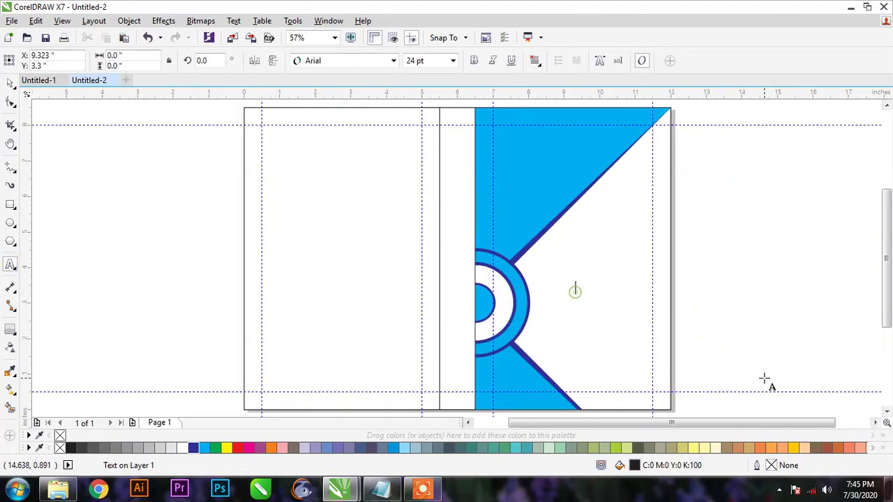
text(ROYAL)
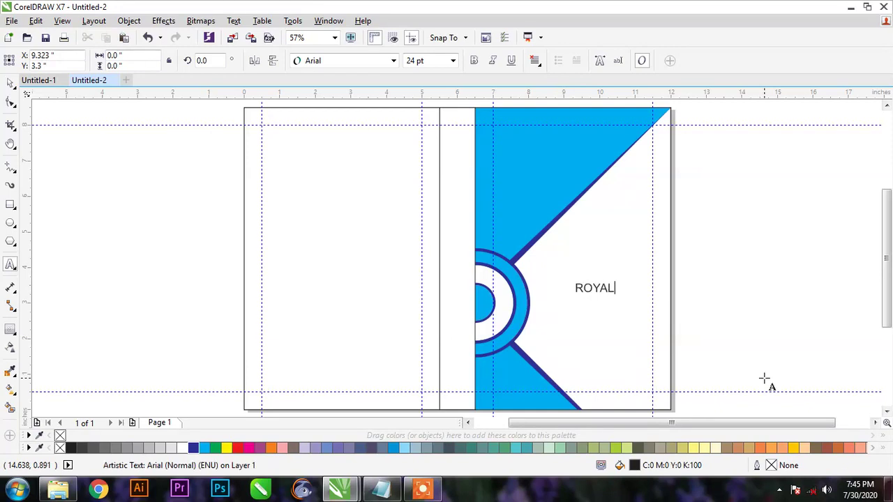
key(ctrl+space)
click(376, 62)
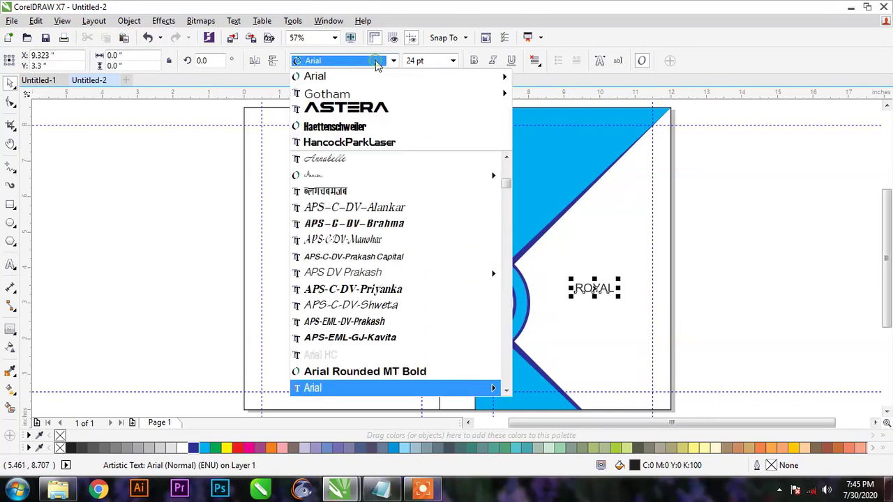
click(371, 105)
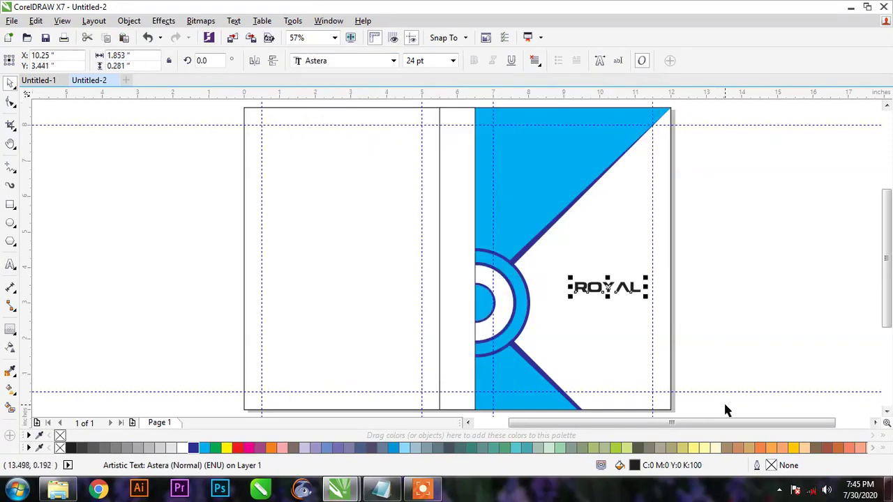
click(239, 448)
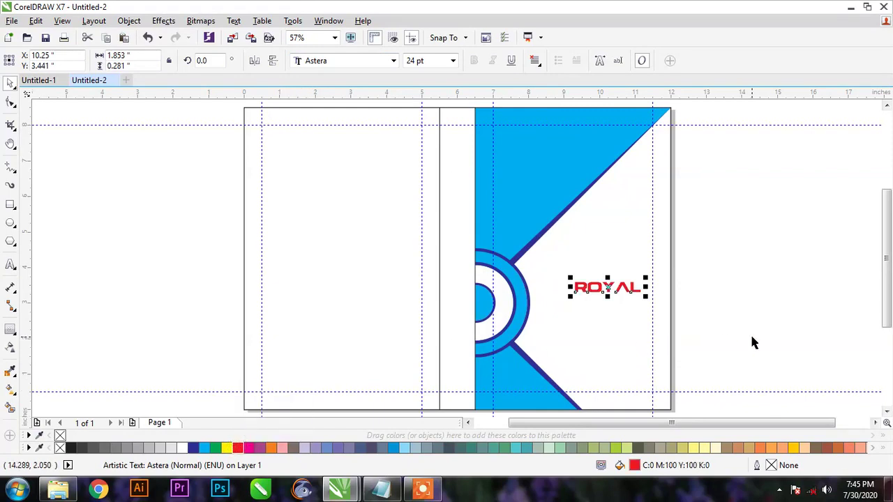
Align the ROYAL text to the right margin guideline and move it down to about Y 2.32 inches
click(752, 342)
click(607, 293)
scroll(608, 276, up, 2)
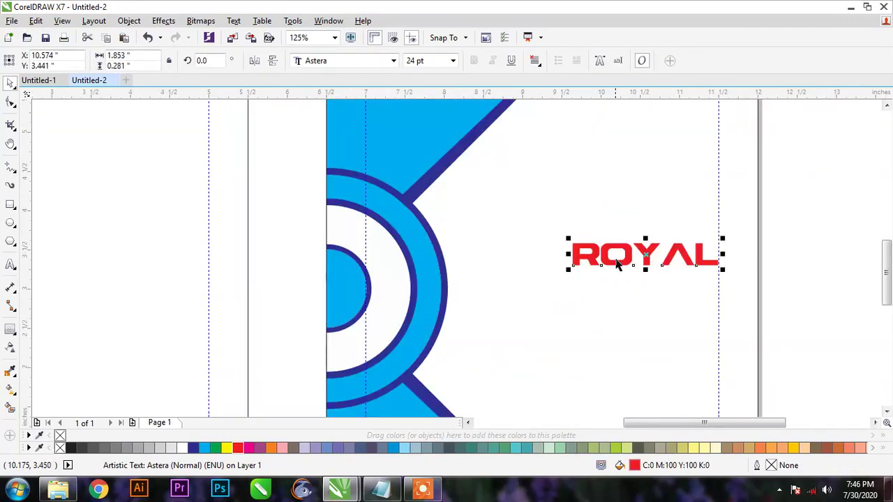
drag(621, 262, 623, 349)
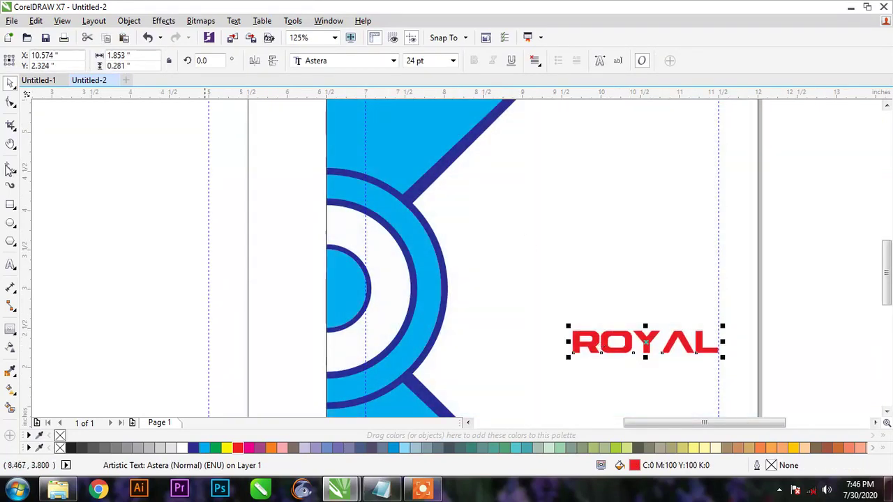
Widen ROYAL's letter spacing until the text is about 2.36 inches wide, and realign its right edge to the right margin guideline
click(10, 102)
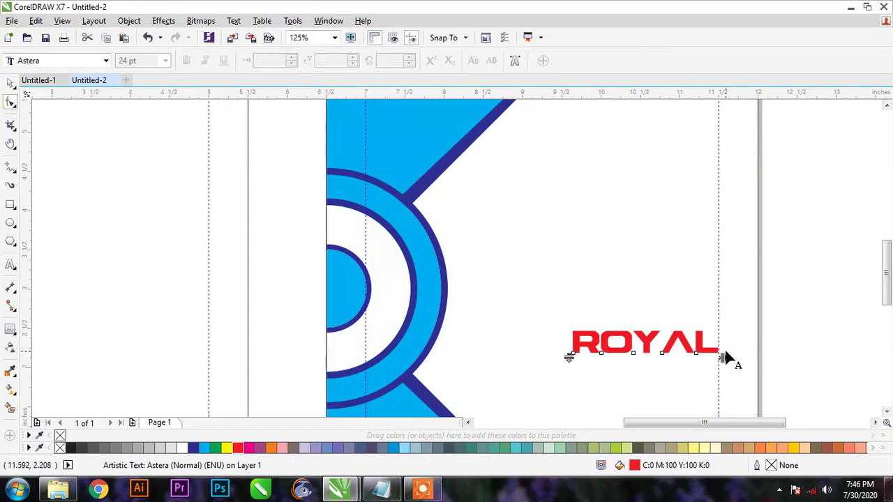
drag(723, 358, 757, 355)
key(space)
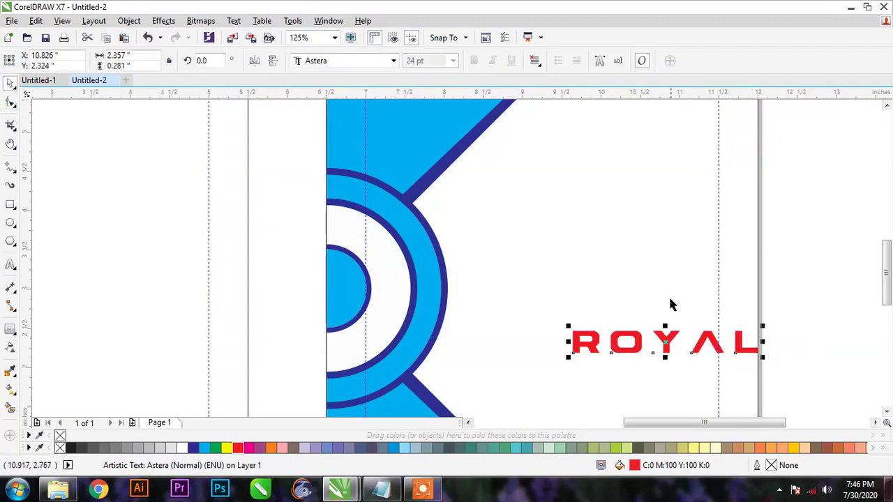
shift+click(665, 289)
key(r)
shift+click(666, 289)
click(810, 356)
Add the two-line text "DIGITAL" / "DESK" above ROYAL and set it in Gotham Bold
key(F8)
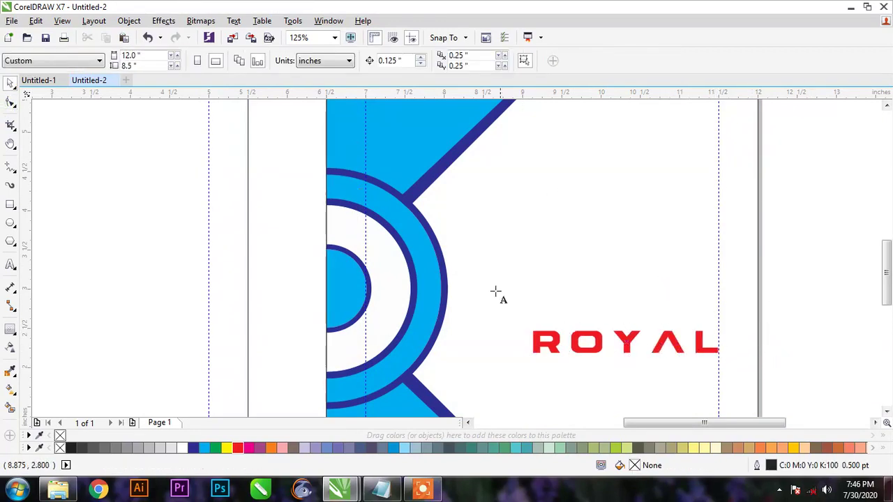
click(529, 246)
text(DIGITA)
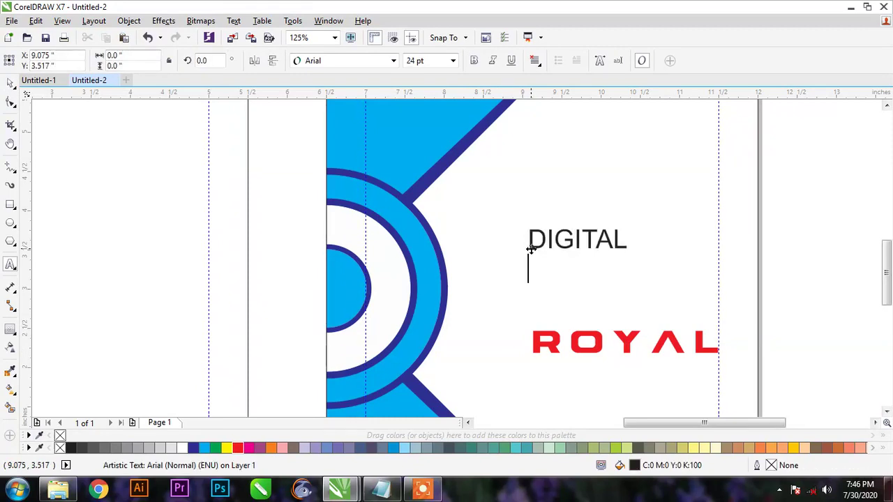
text(L)
key(Return)
text(DESK)
key(ctrl+space)
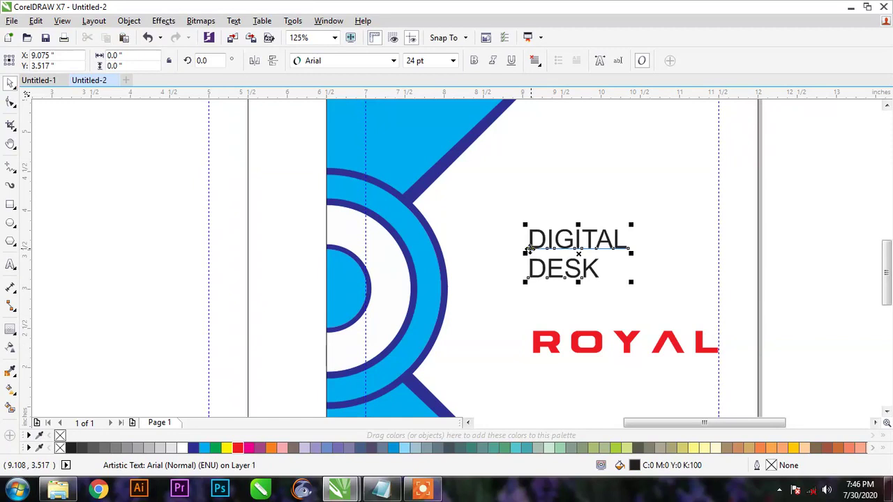
click(393, 62)
mouse_move(385, 112)
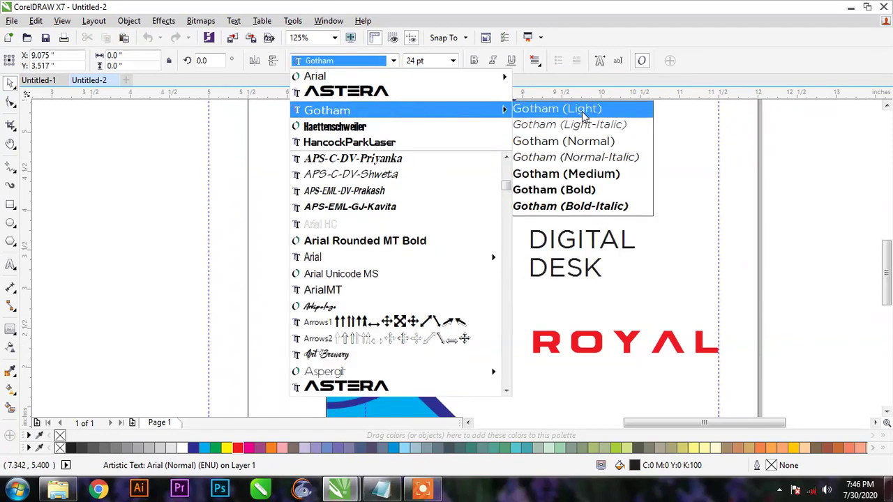
click(585, 191)
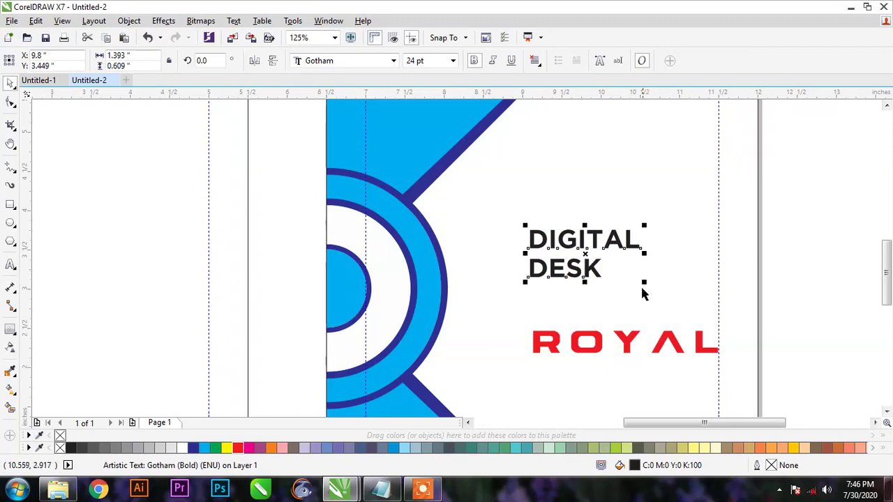
Enlarge the DIGITAL DESK text to about the width of ROYAL and left-align it with ROYAL
drag(646, 283, 723, 333)
shift+click(633, 342)
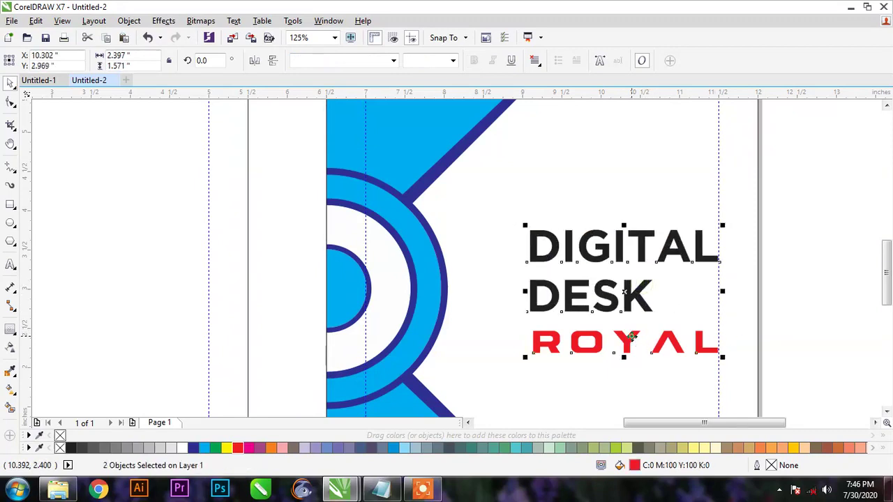
key(l)
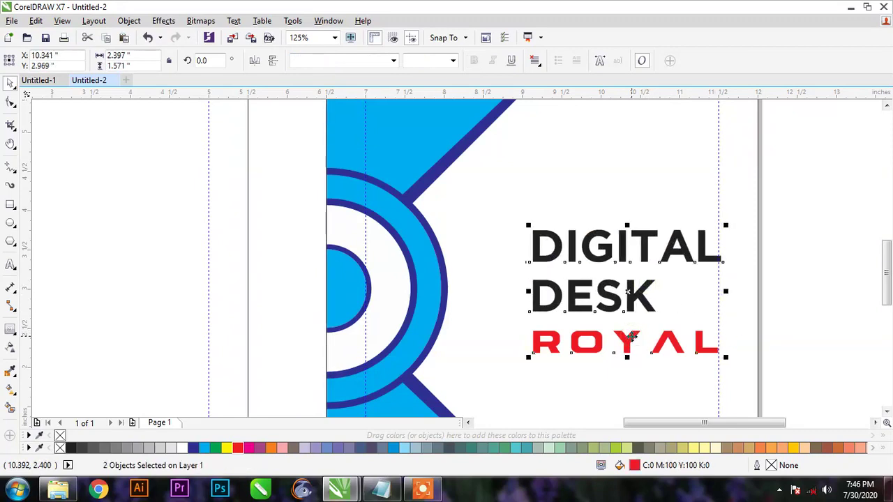
Right-align the DIGITAL DESK text to the right margin guideline and move it below ROYAL to about Y 1.3 inches
shift+click(628, 375)
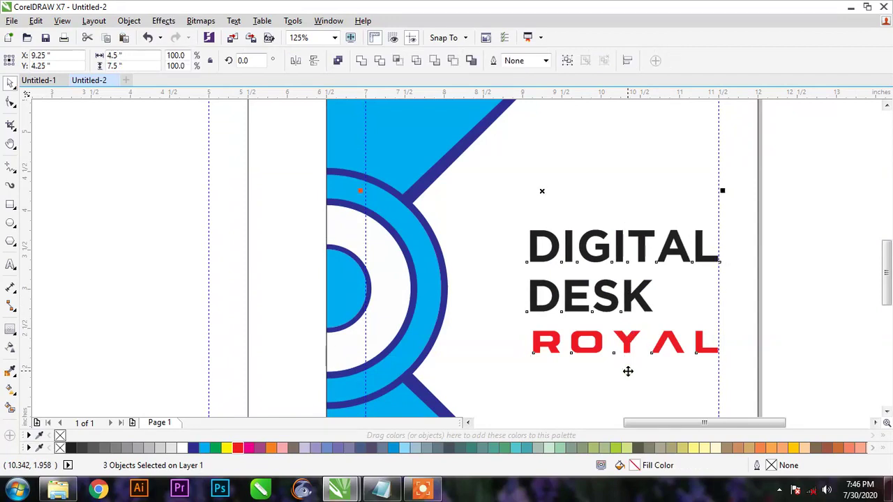
shift+click(628, 371)
scroll(596, 374, down, 2)
shift+click(612, 344)
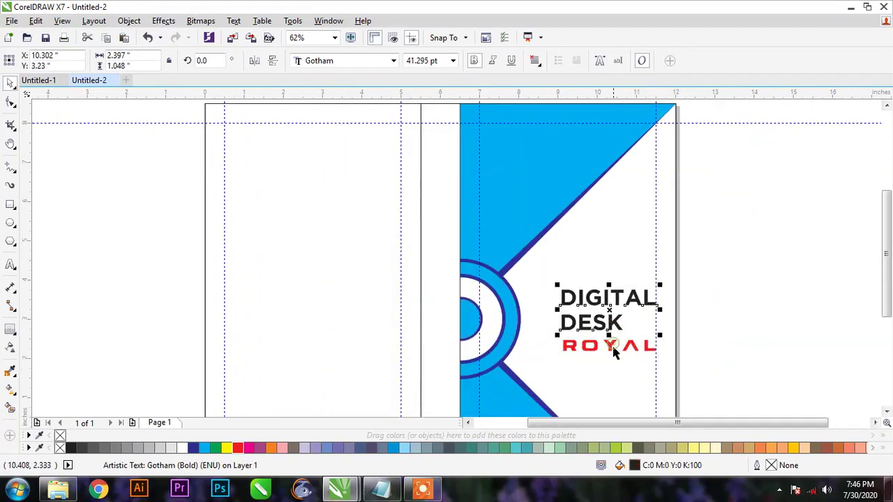
drag(613, 335, 612, 392)
shift+click(599, 345)
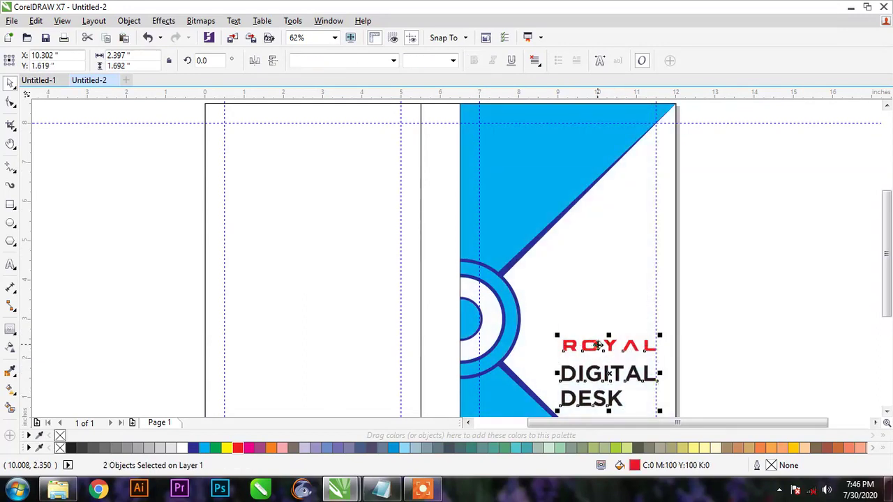
click(594, 306)
key(ctrl+z)
click(755, 376)
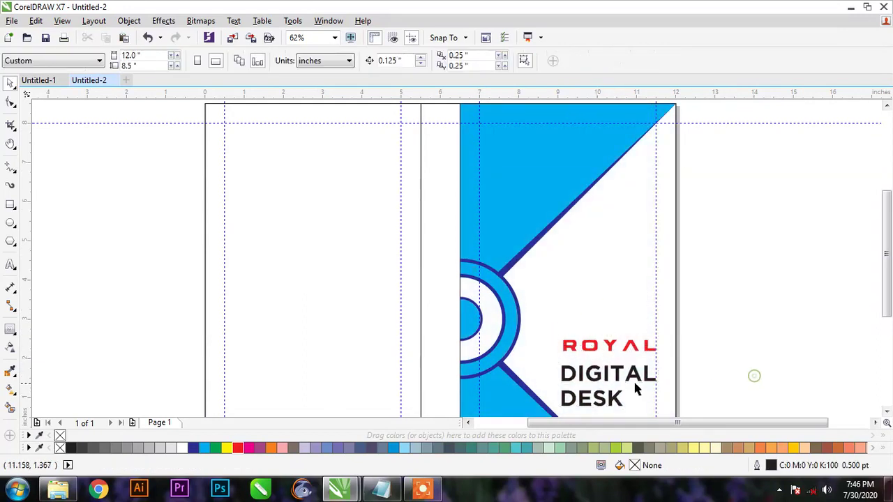
Fill DIGITAL DESK with dark blue (C:100 M:100 Y:0 K:0) and nudge both title texts up by 0.25 inches
click(614, 383)
click(194, 447)
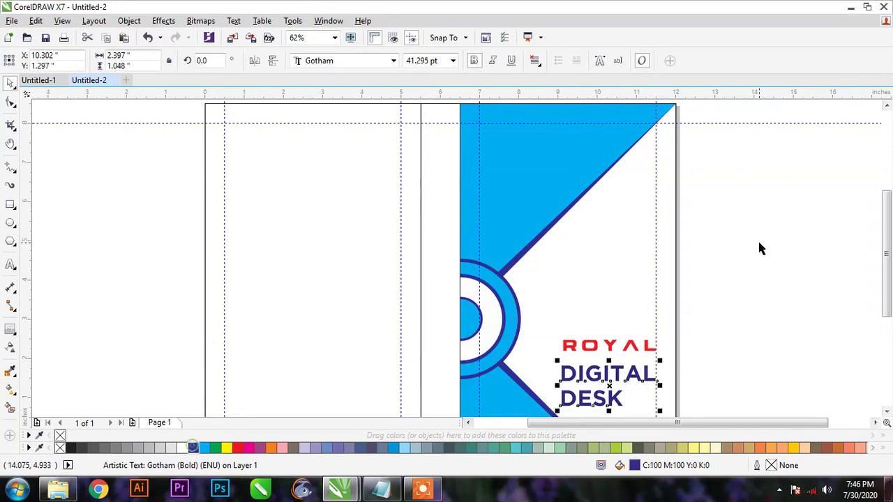
click(758, 240)
key(shift+F4)
scroll(694, 368, up, 4)
drag(737, 150, 371, 427)
key(Up)
Add the artistic text "- by Graphic Design 4u" just below DESK on the front panel
key(F8)
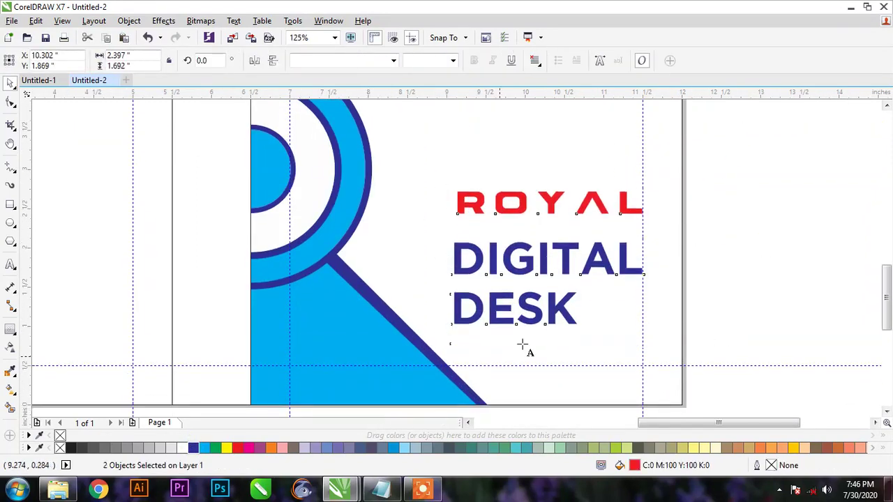
click(502, 344)
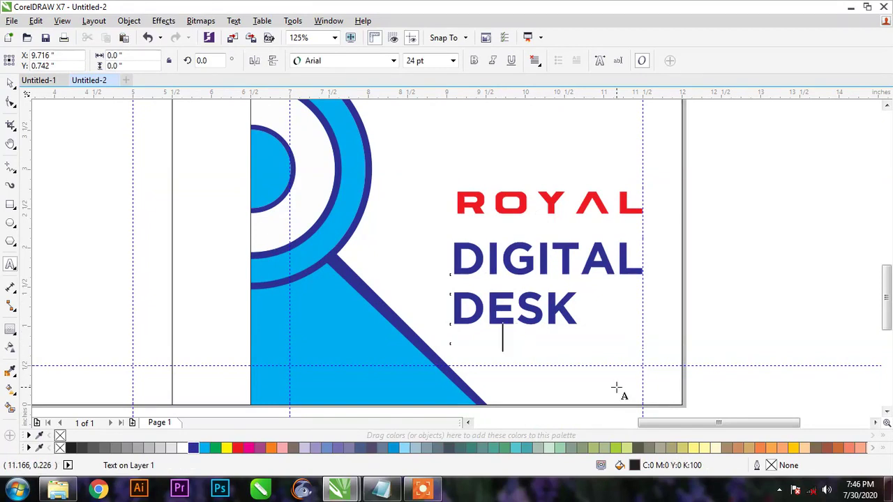
text(- by Grap)
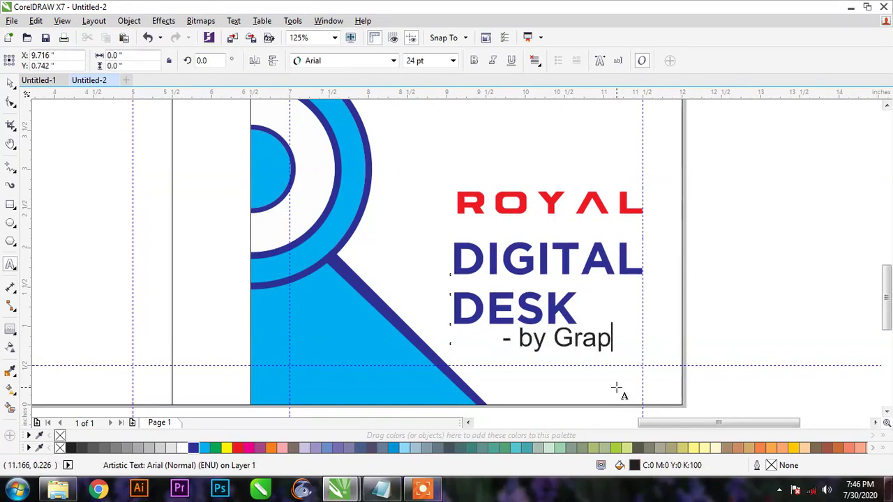
text(hic Design )
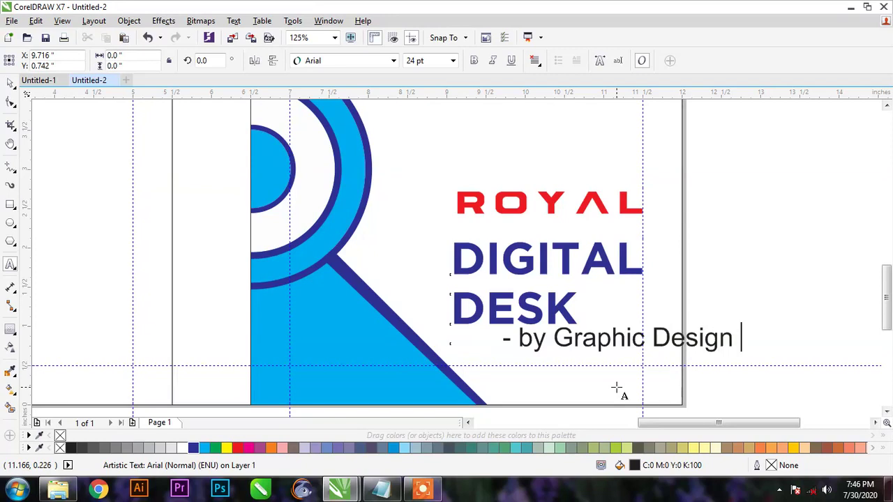
text(4u)
key(ctrl+space)
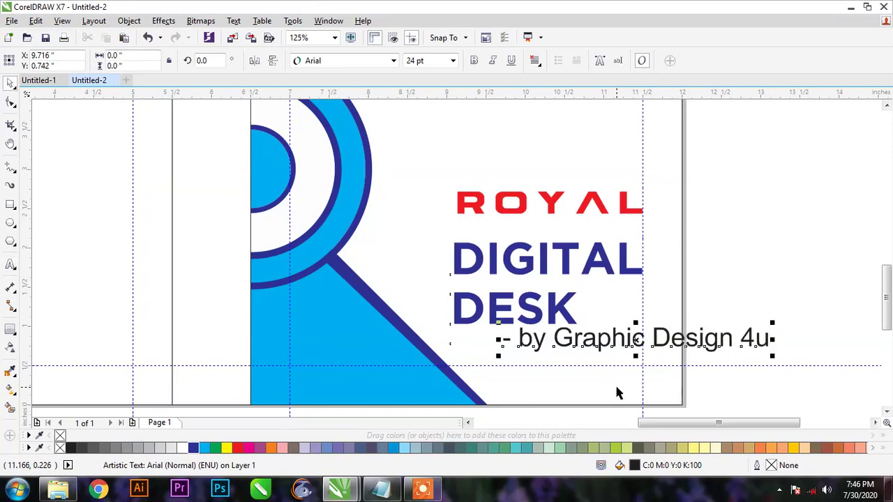
Set the "- by Graphic Design 4u" byline in Gotham italic at 10 pt
click(370, 62)
click(374, 109)
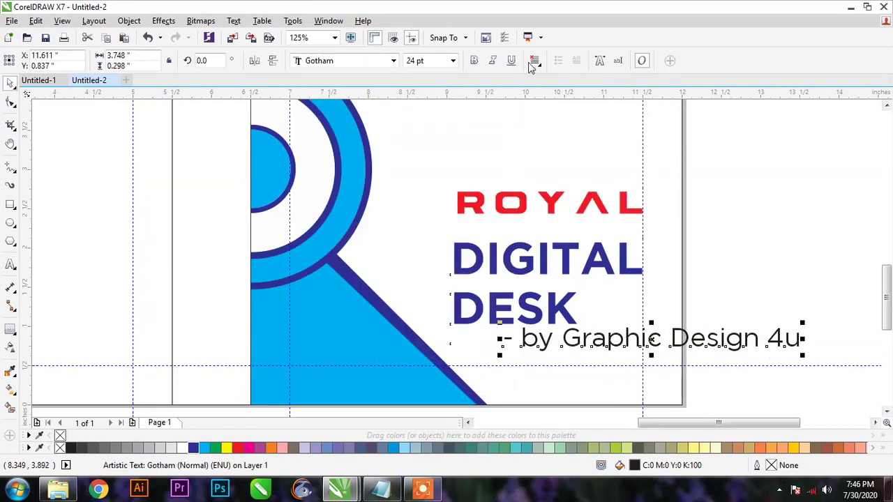
click(493, 61)
click(453, 61)
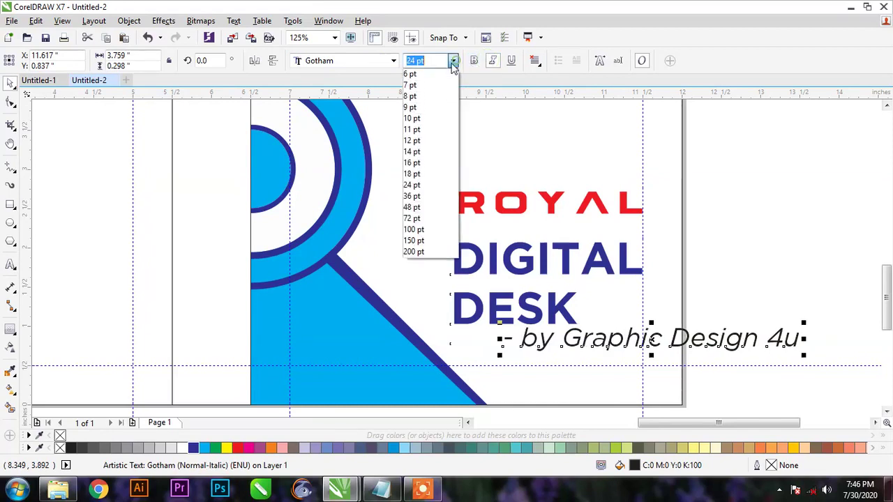
click(411, 119)
key(ctrl+space)
Align the byline to the bottom and right edges of the front panel's margin rectangle
shift+click(459, 341)
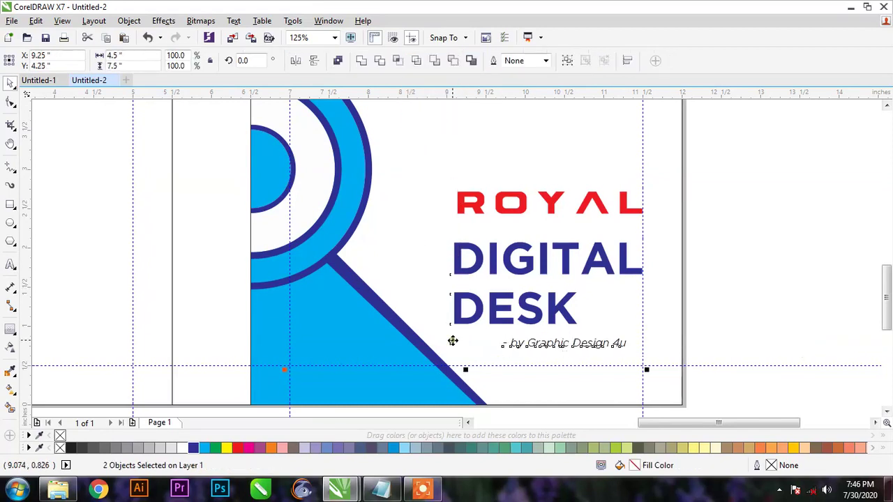
click(129, 20)
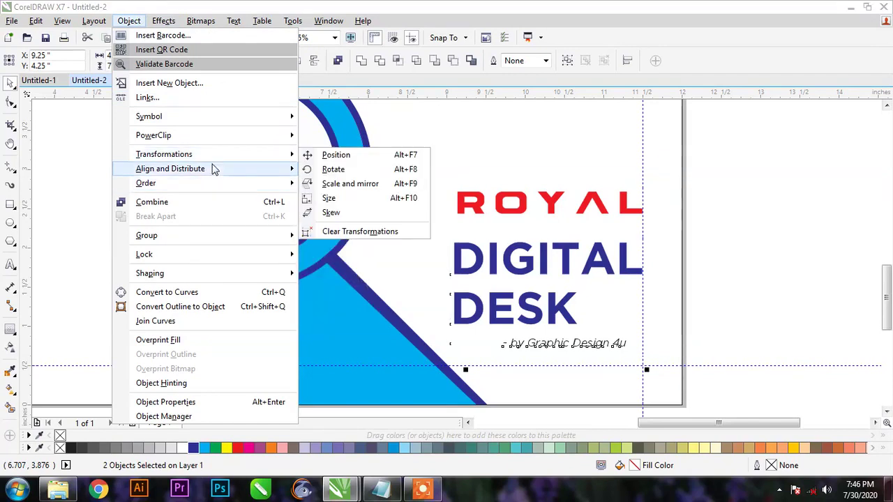
mouse_move(214, 170)
click(400, 211)
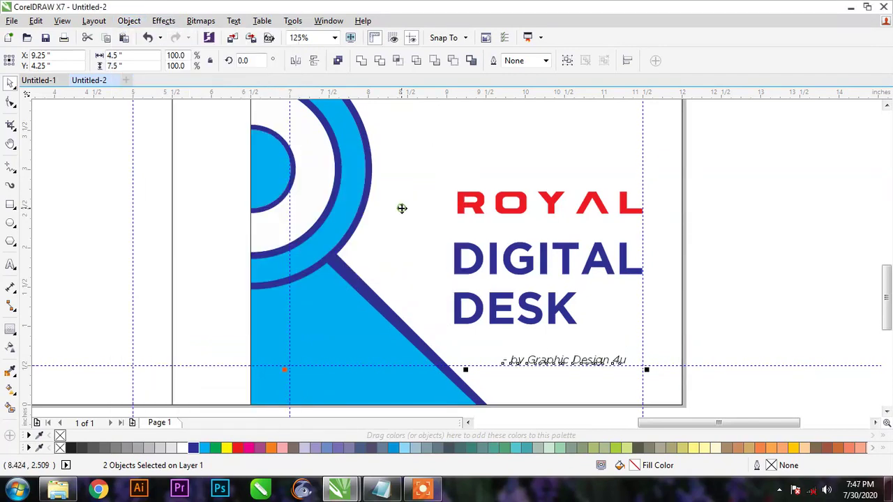
click(163, 21)
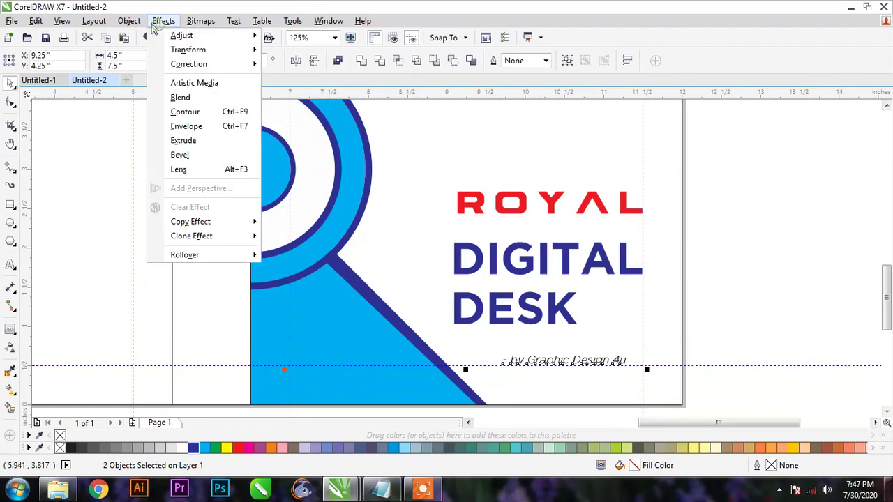
mouse_move(129, 20)
mouse_move(265, 175)
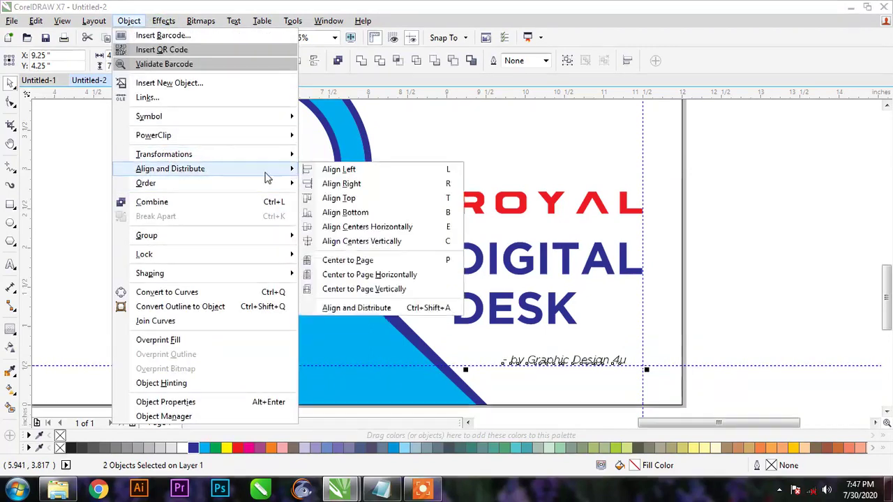
click(341, 183)
click(756, 332)
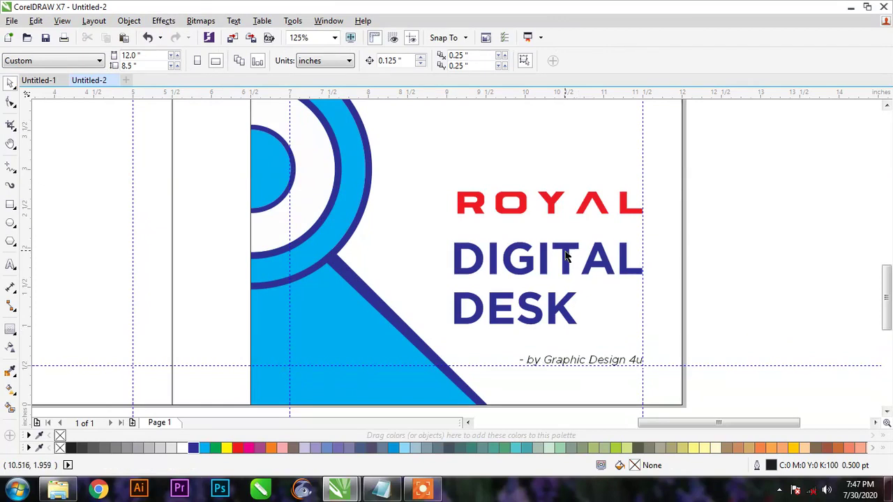
Move DIGITAL DESK down to about Y 1.28 inches, just above the byline, and ROYAL down to about Y 2.08 inches
drag(568, 255, 564, 272)
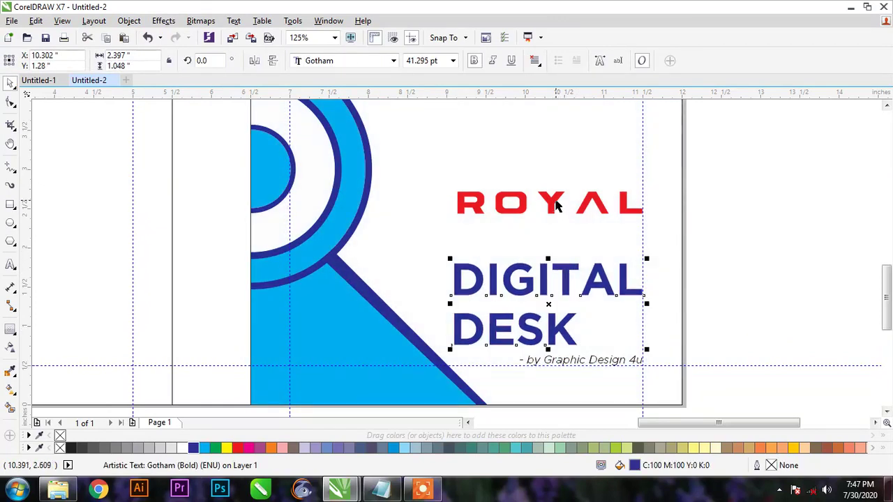
drag(566, 203, 553, 233)
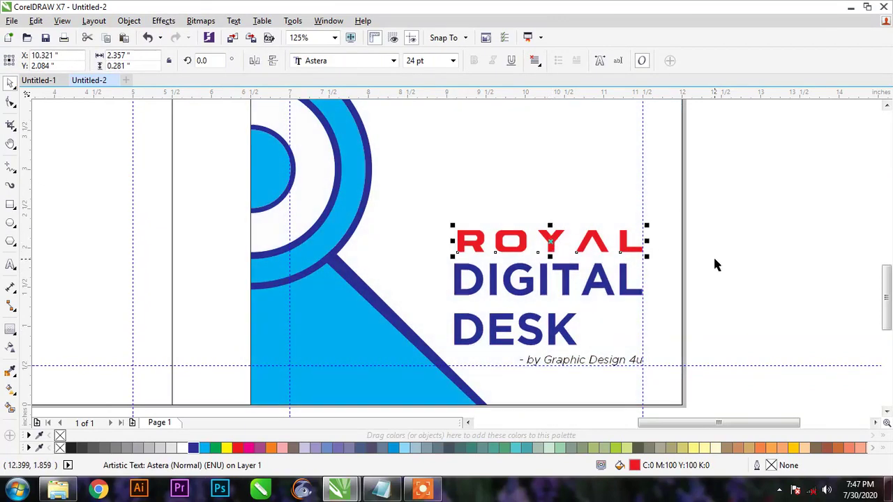
click(713, 256)
key(shift+F4)
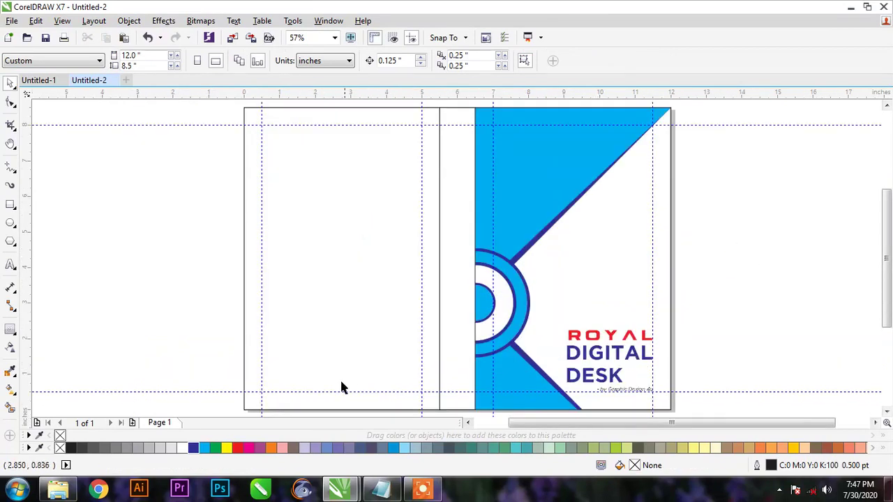
Switch to the lorem ipsum file in Notepad and copy its first sentence, ending at "typesetting industry."
click(381, 488)
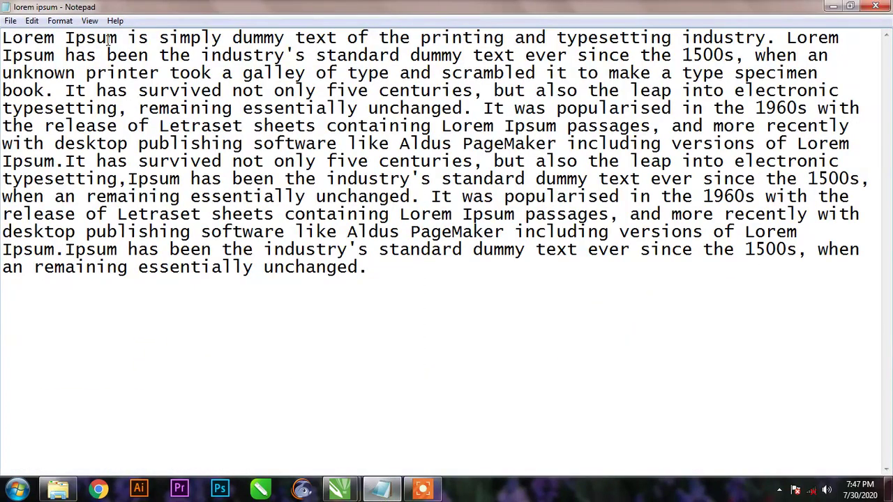
key(shift+End)
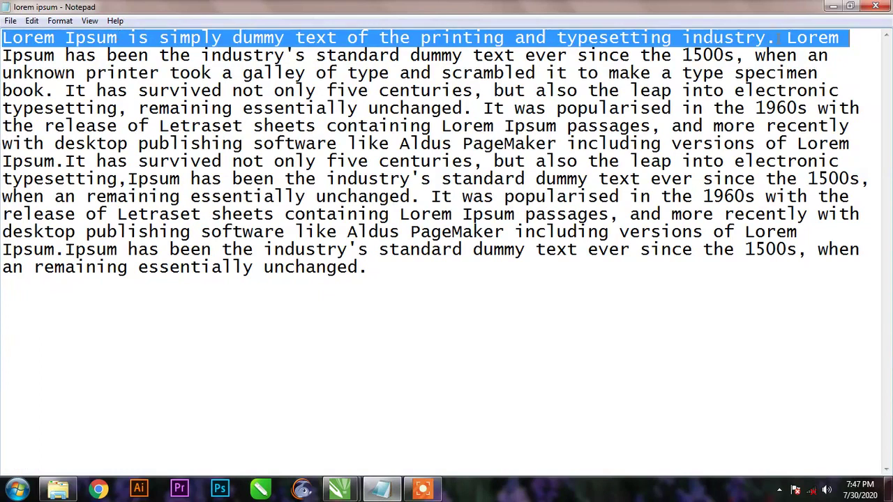
key(shift+Left)
key(shift+Left)
key(shift+Left)
key(shift+Left)
key(shift+Left)
key(shift+Left)
key(shift+Left)
right_click(623, 33)
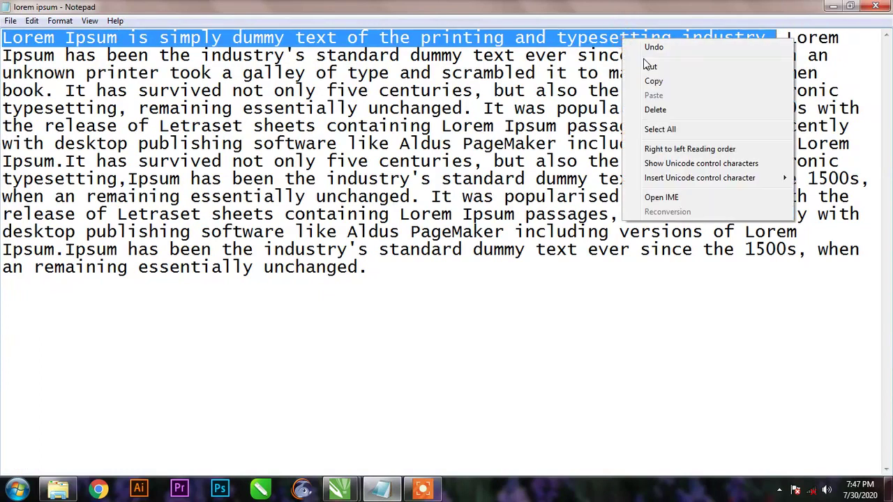
click(654, 82)
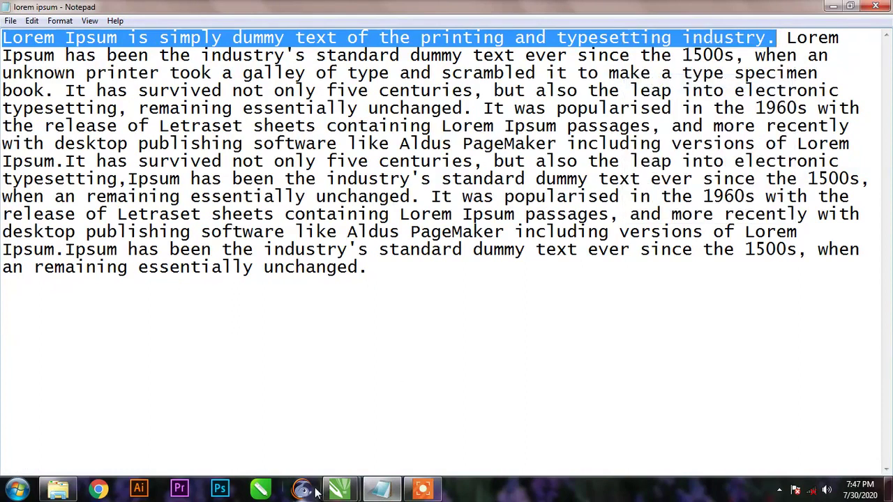
Switch back to CorelDRAW, draw a paragraph text frame about 1.78 x 2.13 inches beside the page, and paste the copied sentence into it
click(357, 491)
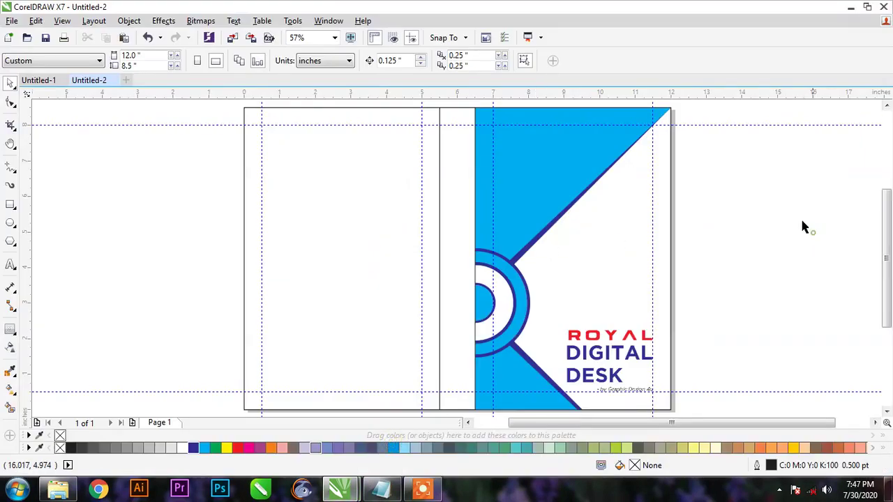
click(10, 265)
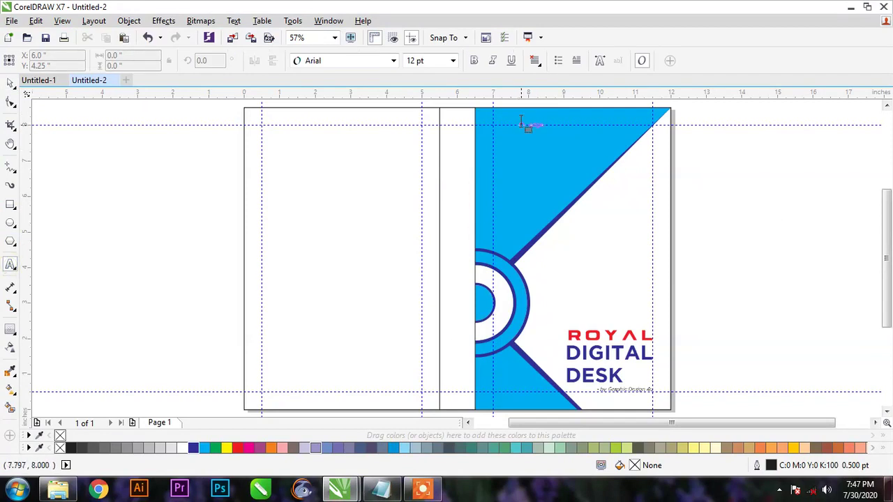
drag(522, 124, 653, 390)
key(ctrl+z)
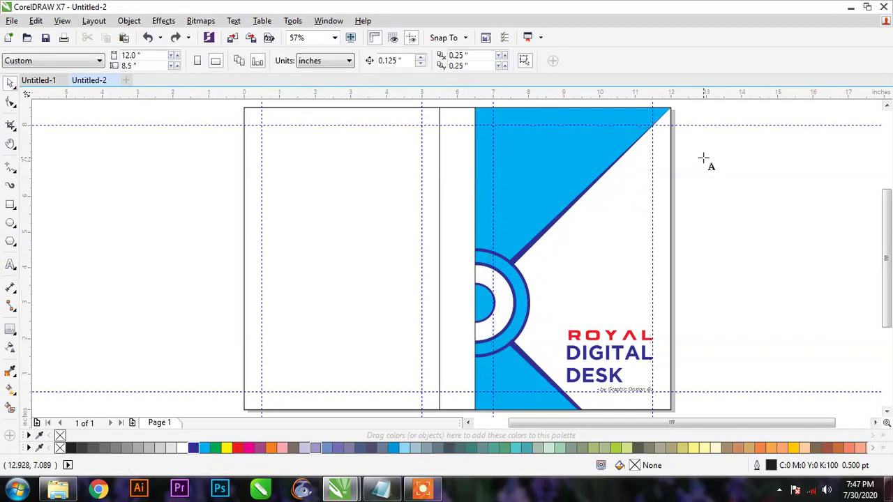
drag(712, 167, 776, 242)
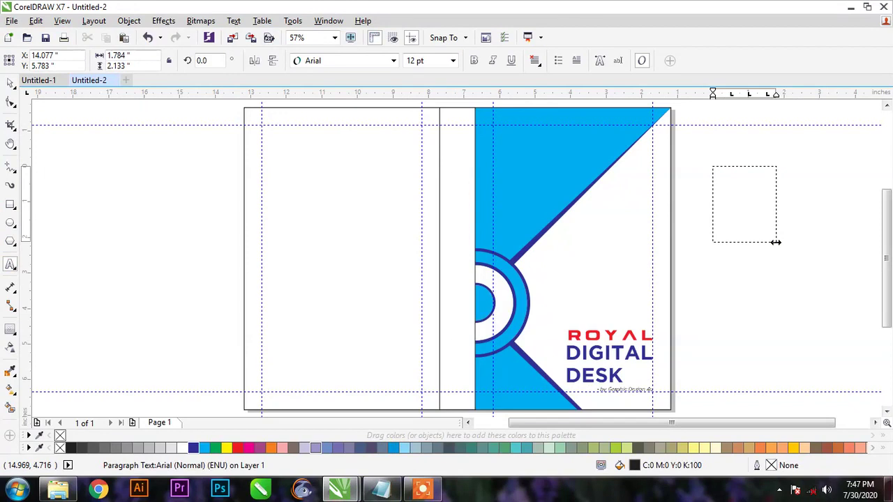
key(ctrl+v)
scroll(775, 167, up, 2)
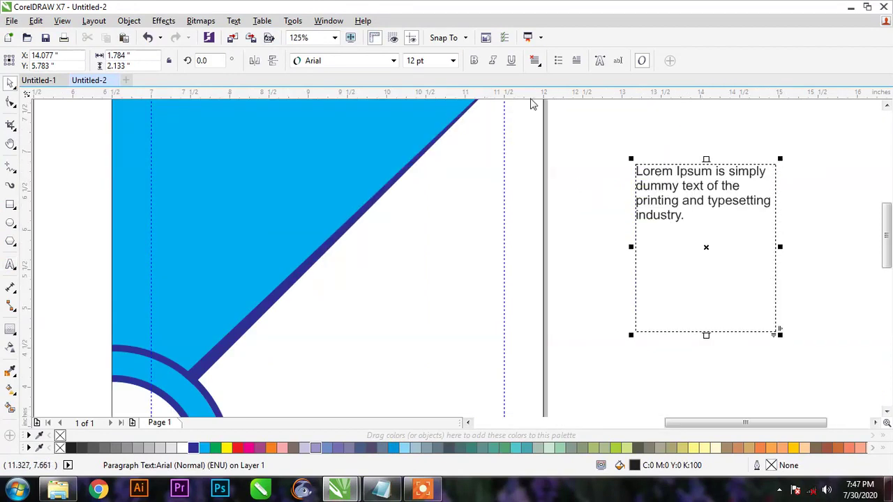
Fit the pasted lorem ipsum text to its frame and center-align it
right_click(675, 186)
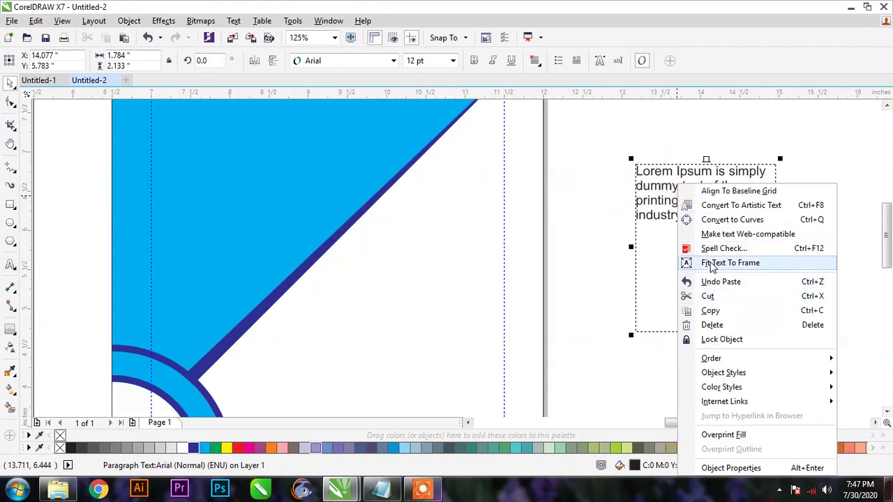
click(712, 265)
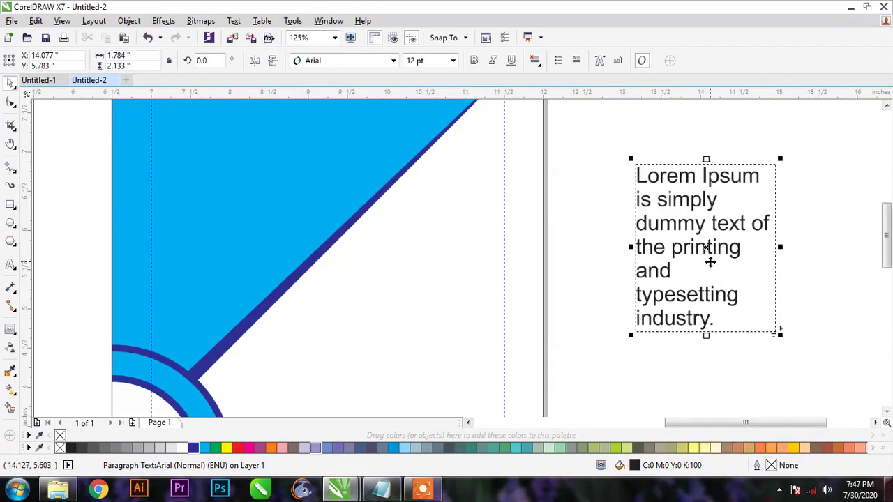
click(535, 60)
click(547, 105)
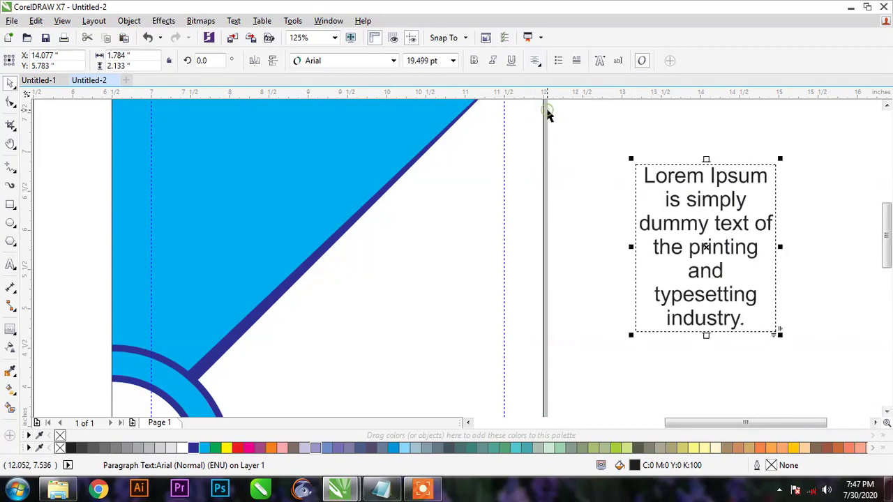
click(813, 248)
Move the lorem ipsum frame onto the upper blue triangle at about X 8.08, Y 6.59 inches
scroll(736, 232, down, 3)
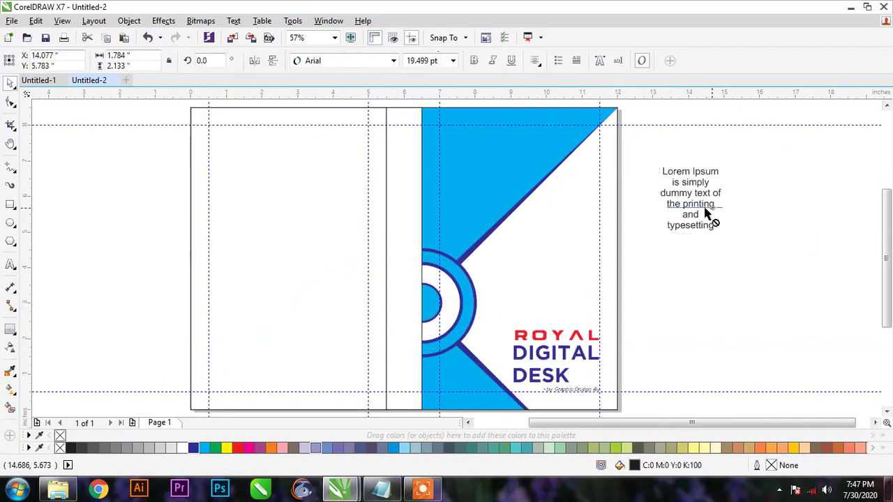
drag(708, 214, 512, 183)
scroll(488, 182, up, 5)
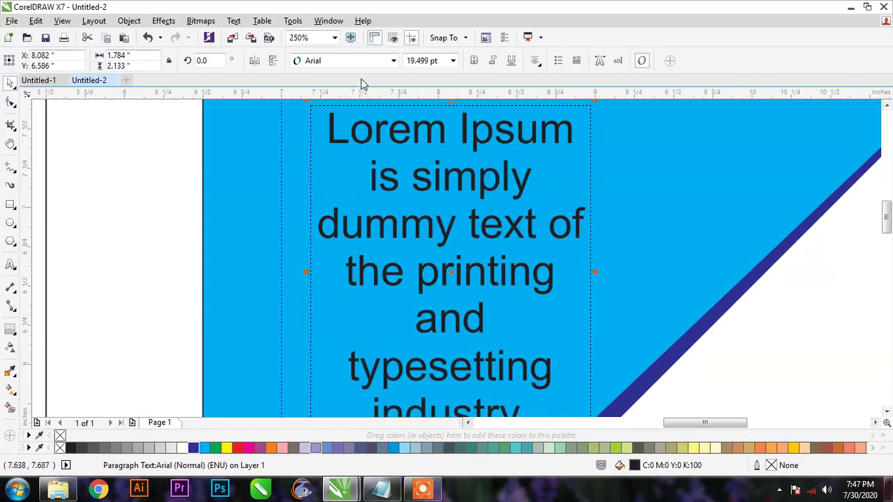
Format the lorem ipsum text in Gotham bold italic and fill it with yellow
click(355, 61)
click(364, 101)
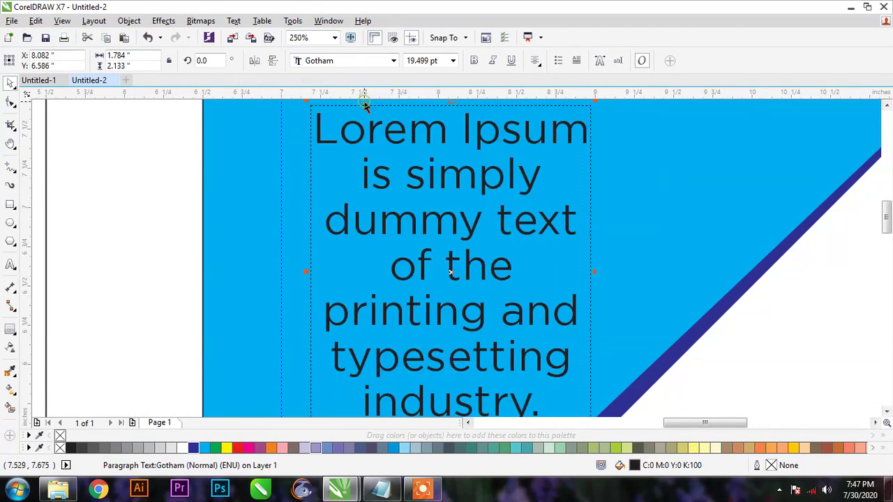
click(474, 61)
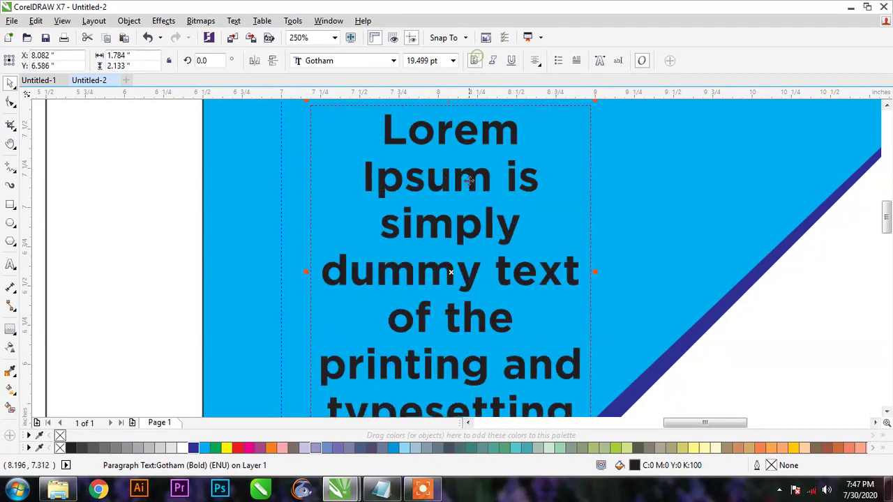
scroll(532, 334, down, 3)
key(ctrl+z)
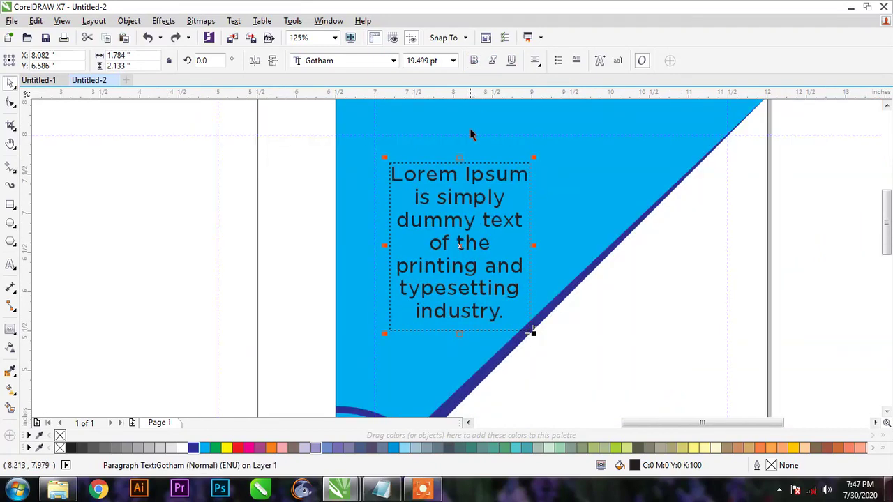
click(492, 61)
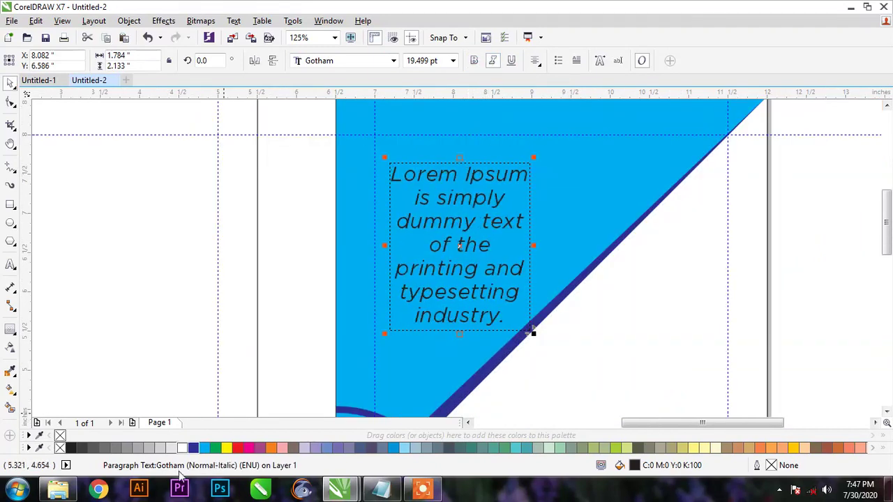
click(227, 447)
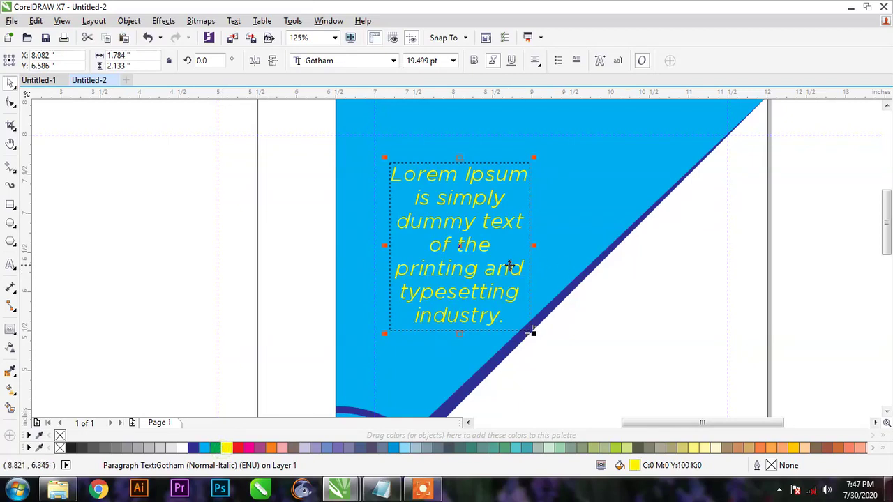
click(474, 61)
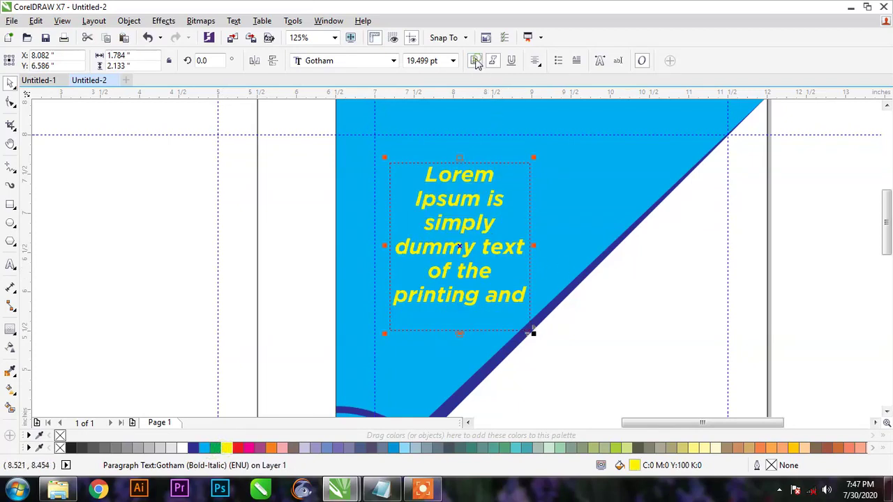
Fit the lorem ipsum text to its frame again and move it up to about Y 6.85 inches
right_click(469, 251)
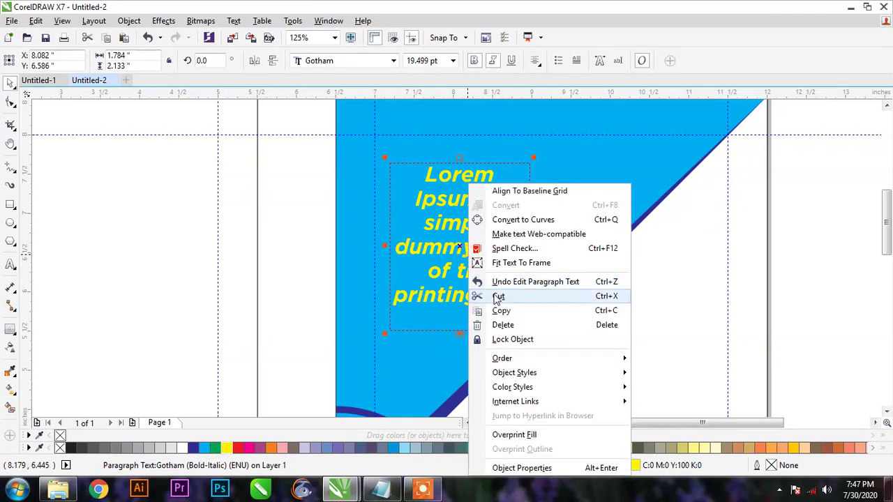
click(520, 263)
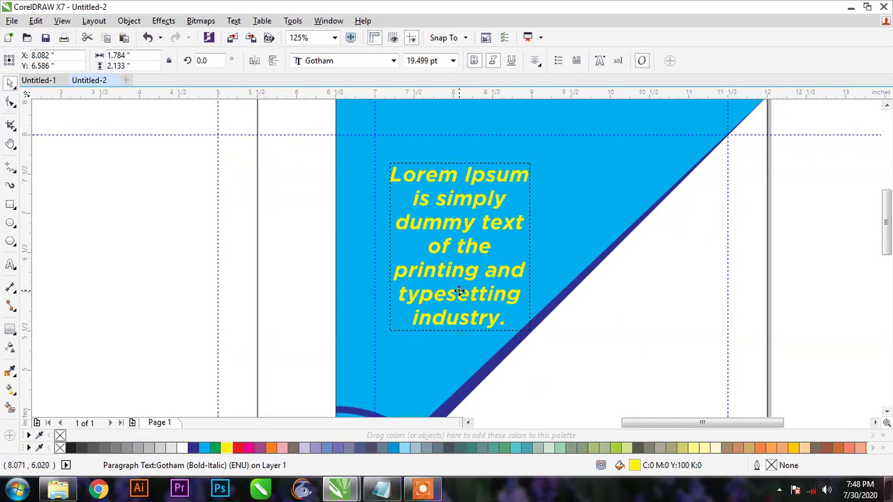
drag(463, 313, 464, 296)
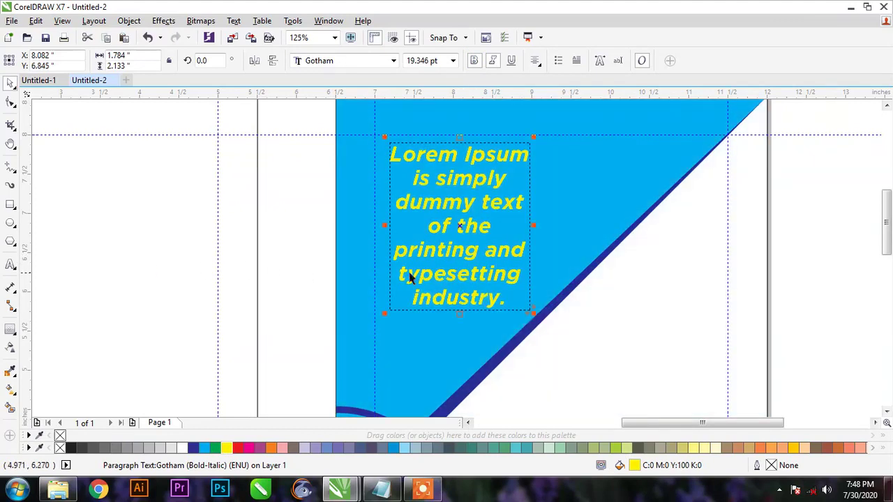
click(810, 255)
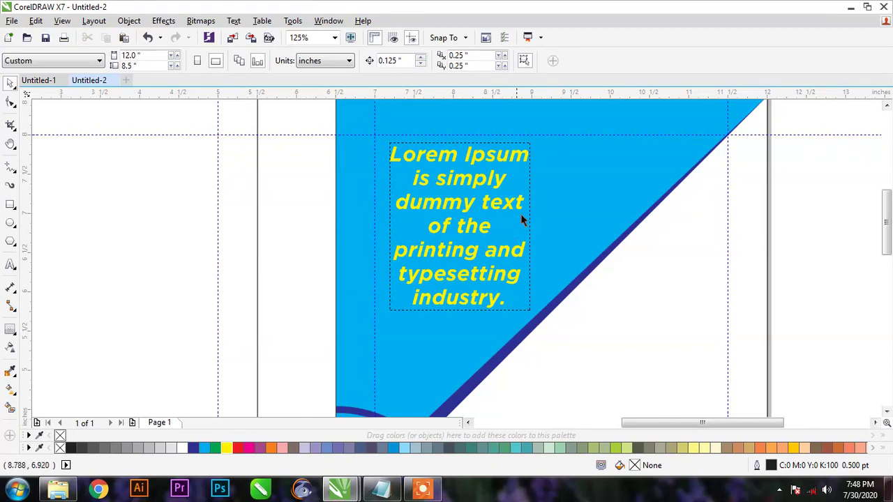
Add opening and closing double quotation marks as artistic text beside the paragraph, enlarge them to about 1.56 x 0.65 inches, and fill them white
key(F8)
click(570, 191)
text(")
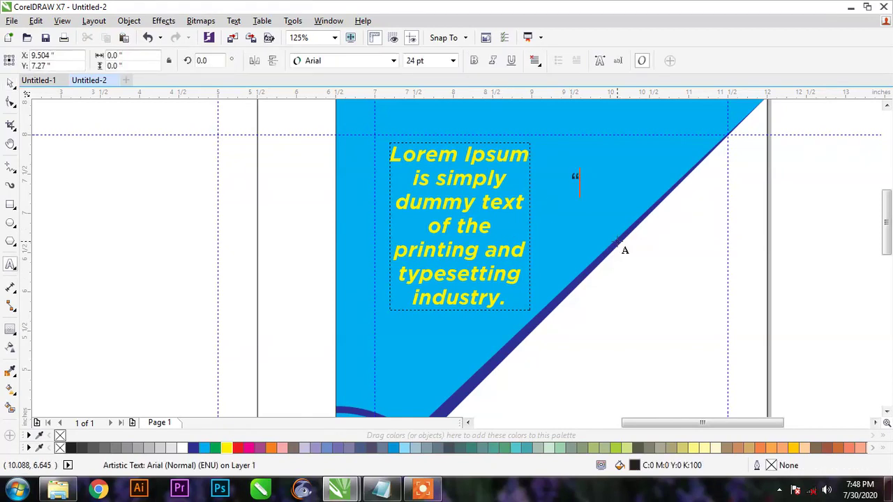
key(ctrl+space)
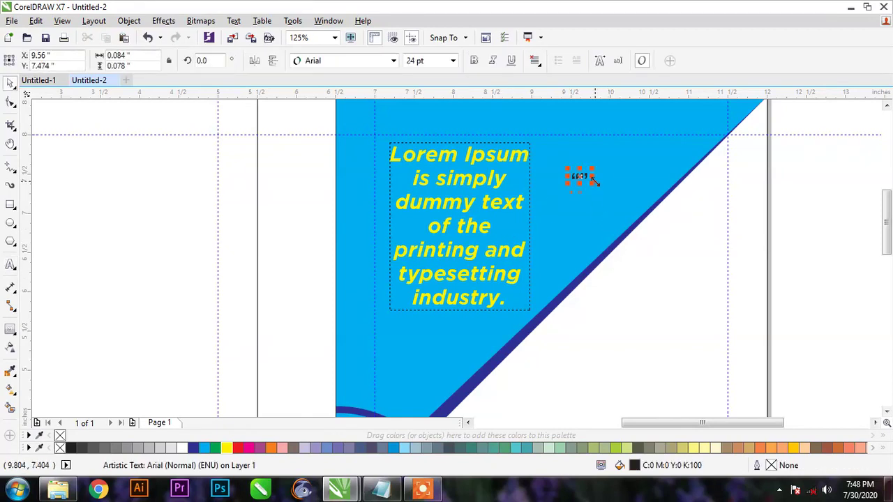
drag(591, 183, 644, 206)
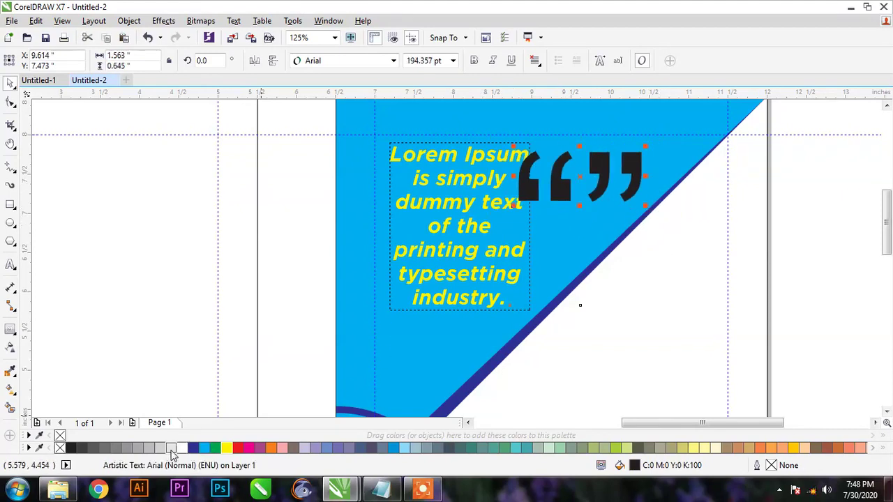
click(179, 449)
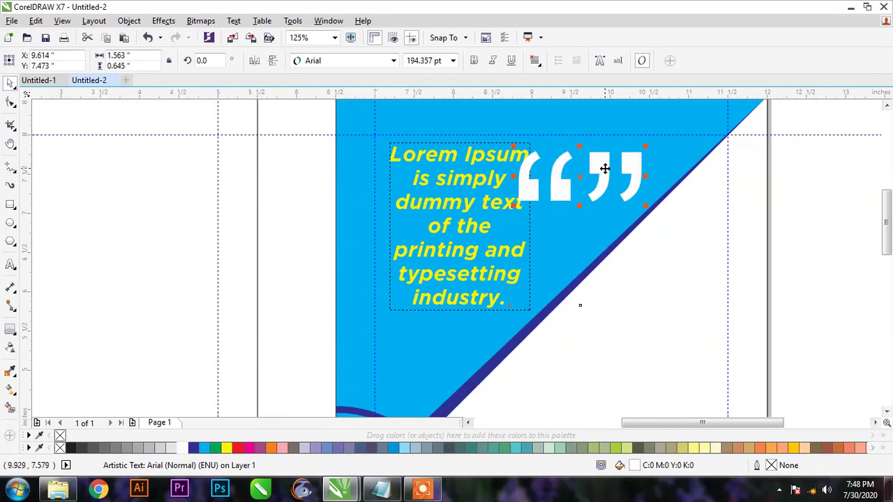
Break the quotation marks apart into opening and closing pairs and scale both down together to about 1.10 x 0.45 inches
click(132, 20)
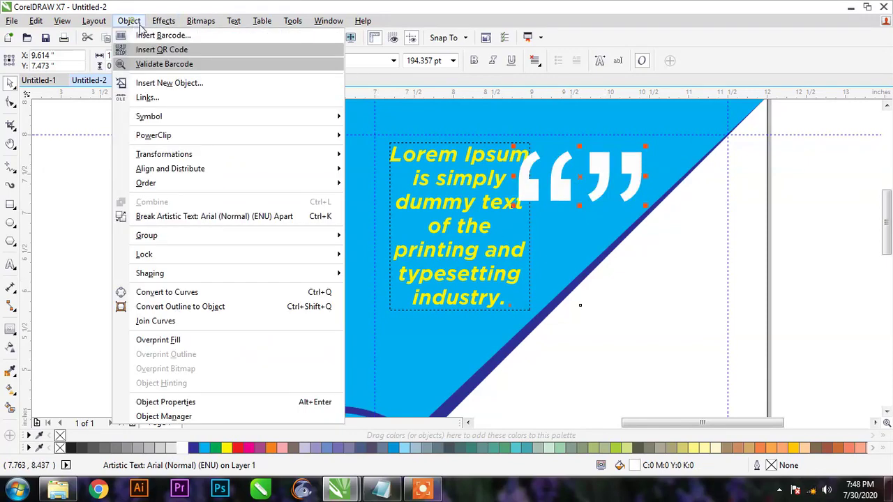
click(174, 216)
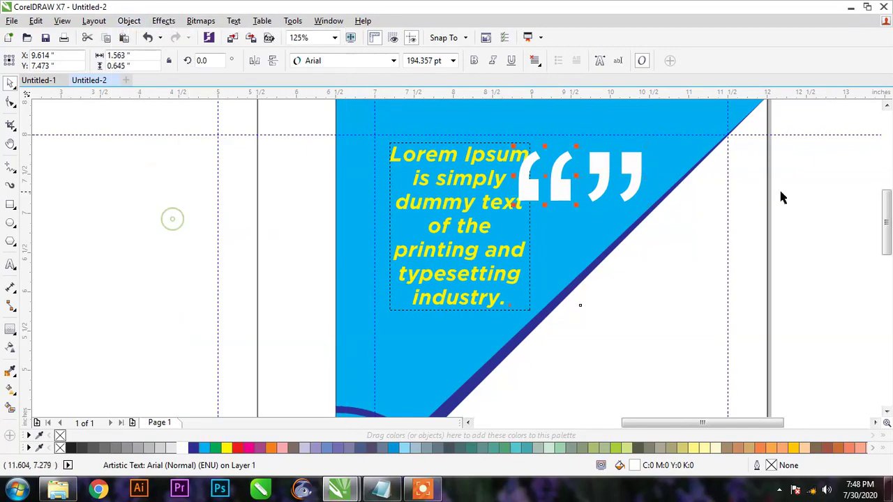
mouse_move(564, 189)
mouse_down()
mouse_move(427, 151)
mouse_move(565, 178)
mouse_up()
shift+click(608, 155)
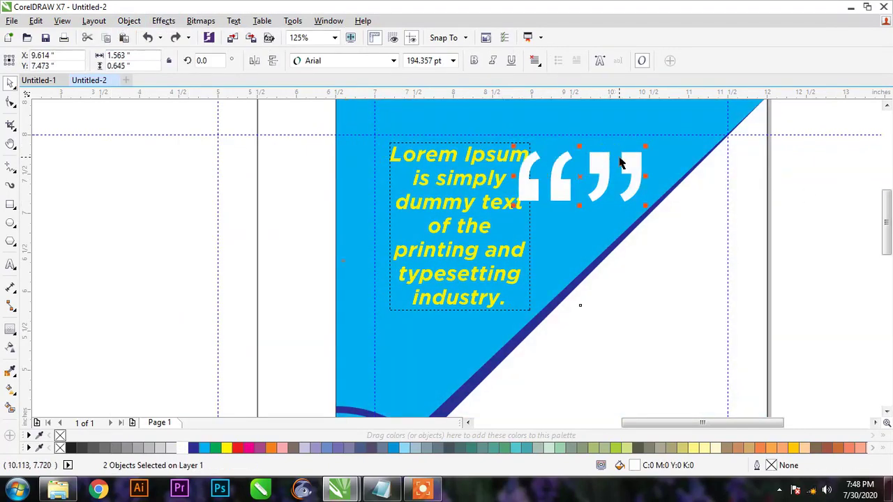
drag(647, 145, 606, 168)
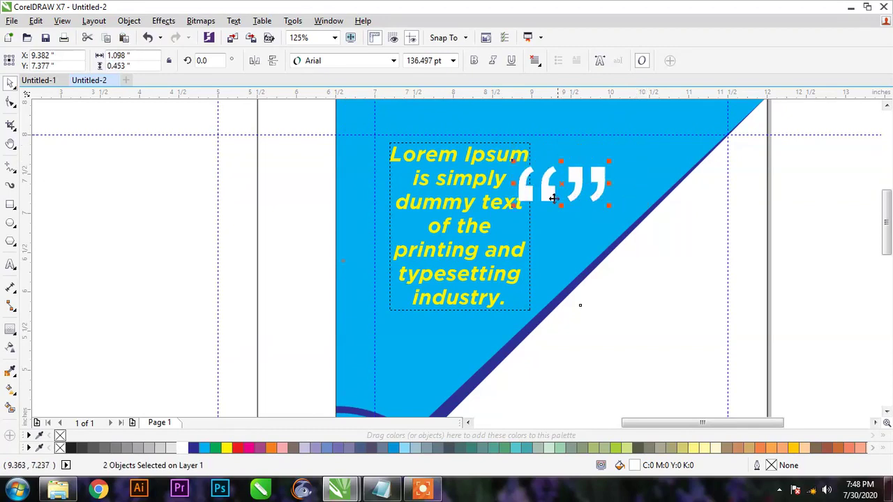
Move the lorem ipsum frame up to the horizontal guideline, at about Y 6.95 inches
click(481, 225)
double_click(470, 244)
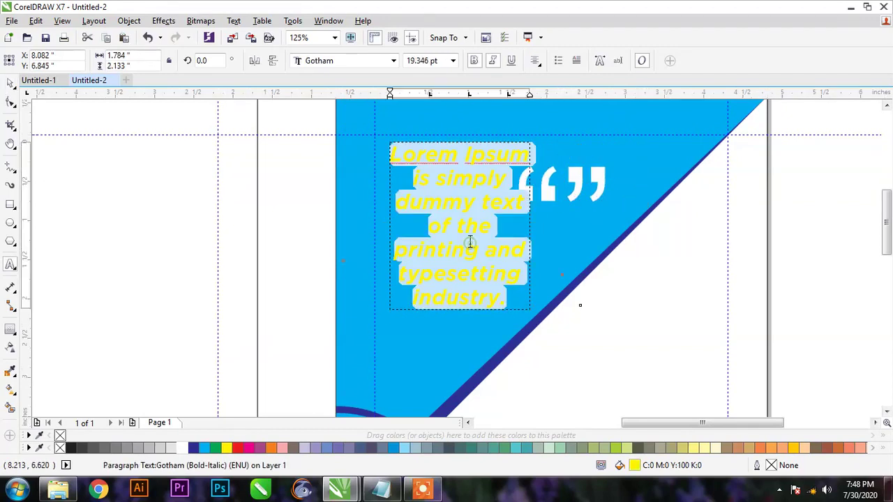
key(ctrl+space)
drag(472, 295, 472, 287)
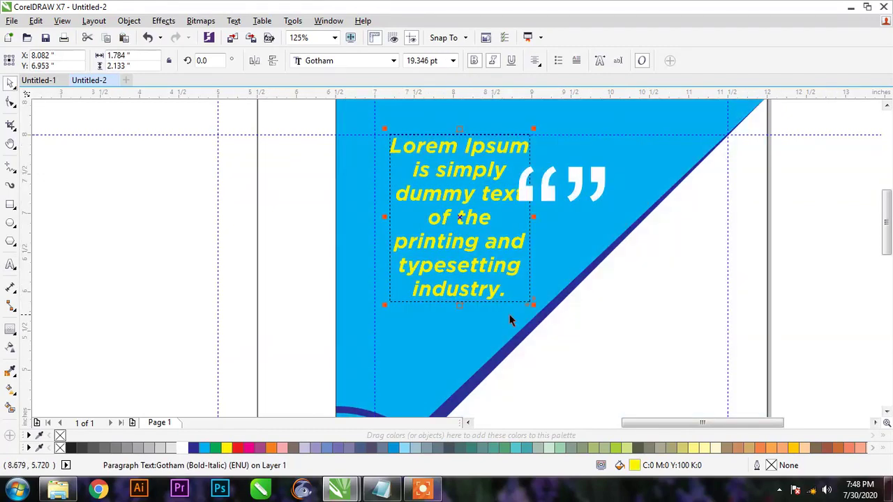
Scale both quotation marks down to about 95 pt and place the closing pair beside "industry." at about X 9.01, Y 6.03 inches
drag(552, 190, 375, 144)
key(ctrl+z)
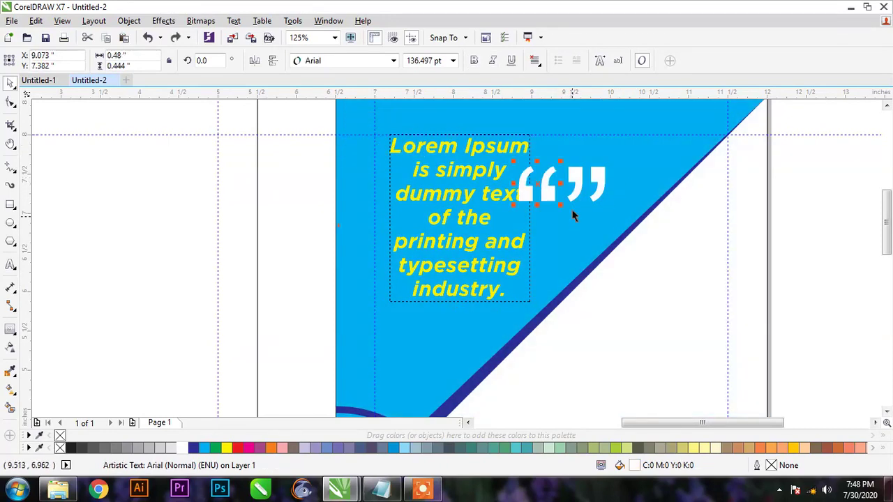
shift+click(602, 171)
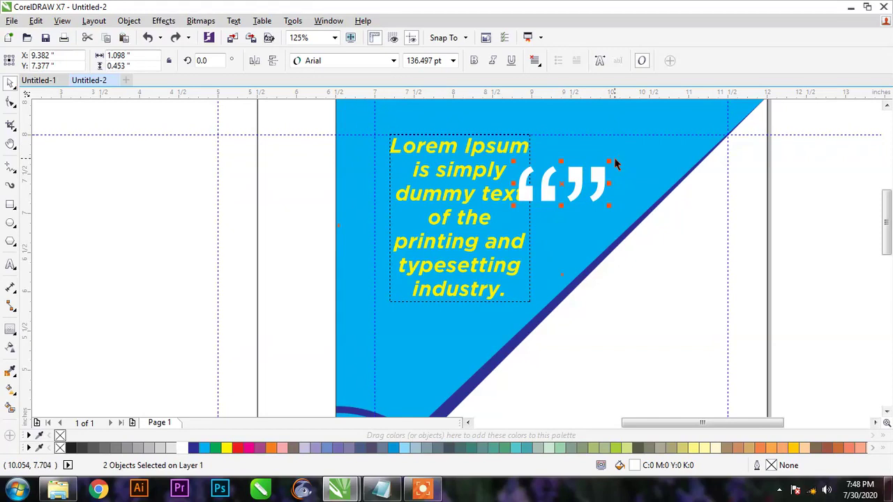
drag(608, 163, 529, 286)
click(803, 211)
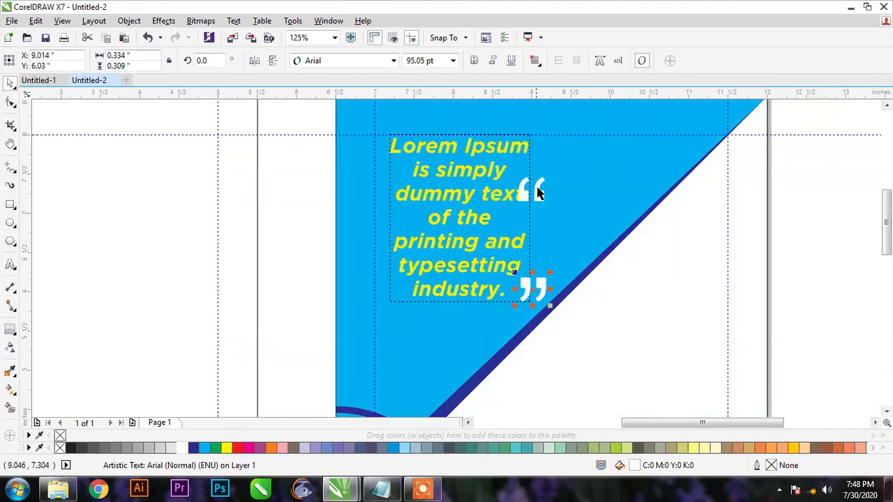
Place the opening quotation marks at the upper-left corner of the lorem ipsum text, just before "Lorem"
drag(539, 193, 382, 142)
click(828, 193)
scroll(768, 199, down, 3)
click(654, 200)
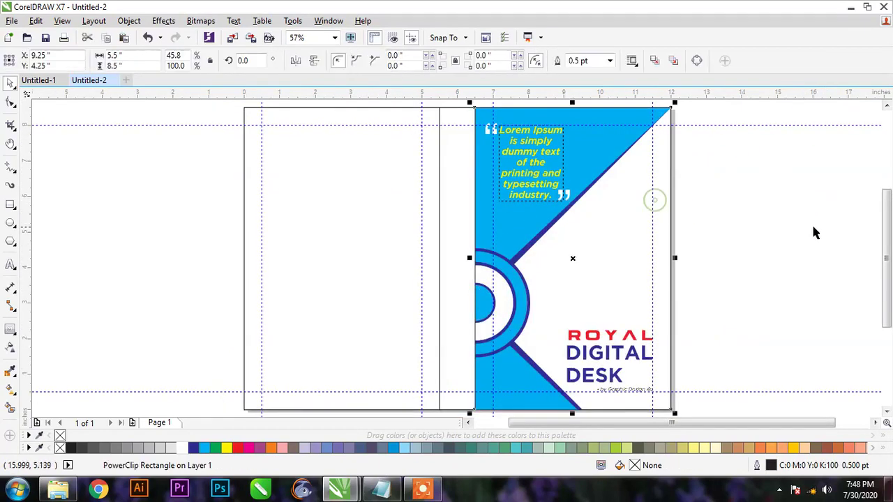
click(813, 226)
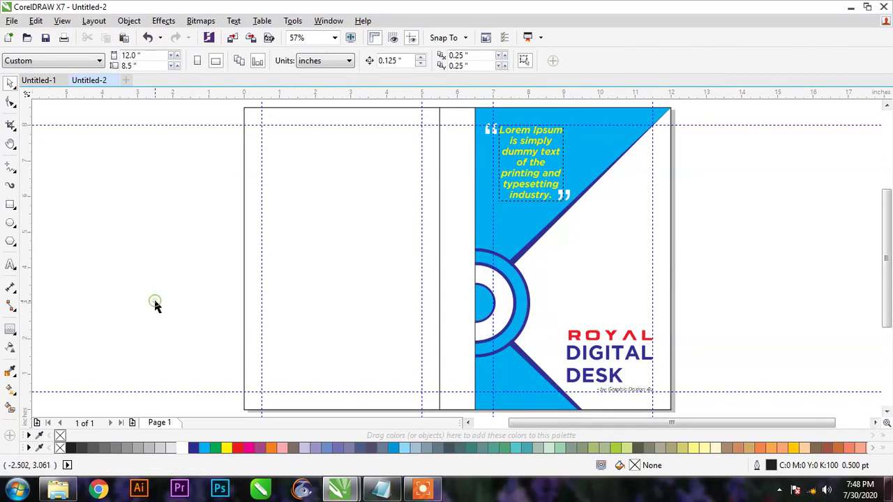
Delete the empty 5.5 x 8.5 inch rectangle on the back cover
click(546, 118)
click(392, 108)
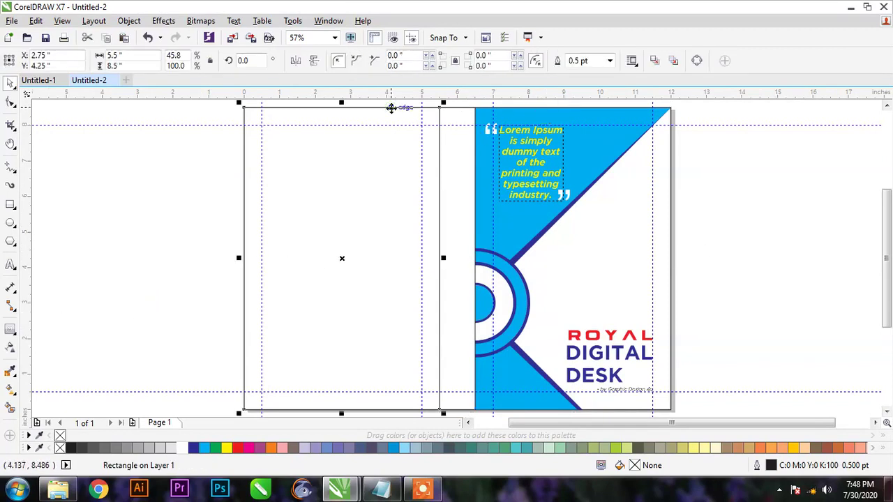
right_click(391, 108)
click(438, 249)
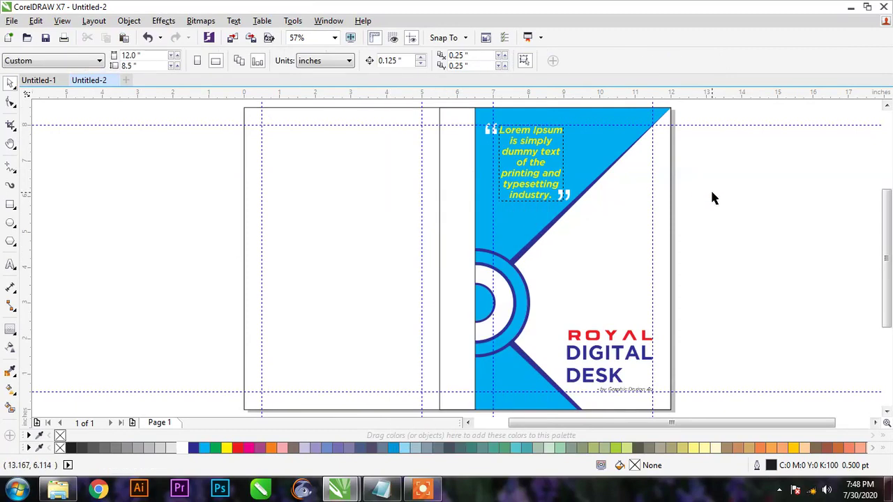
Copy the front cover's PowerClip rectangle and paste a duplicate of it
click(623, 118)
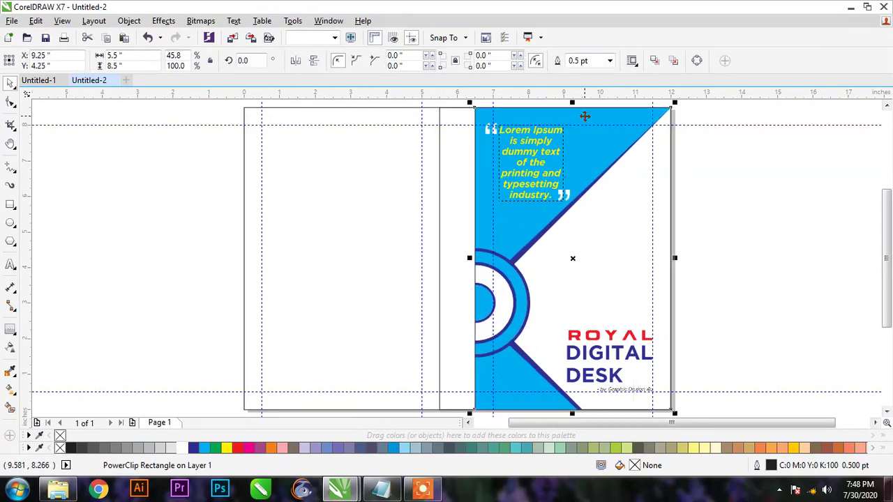
right_click(586, 116)
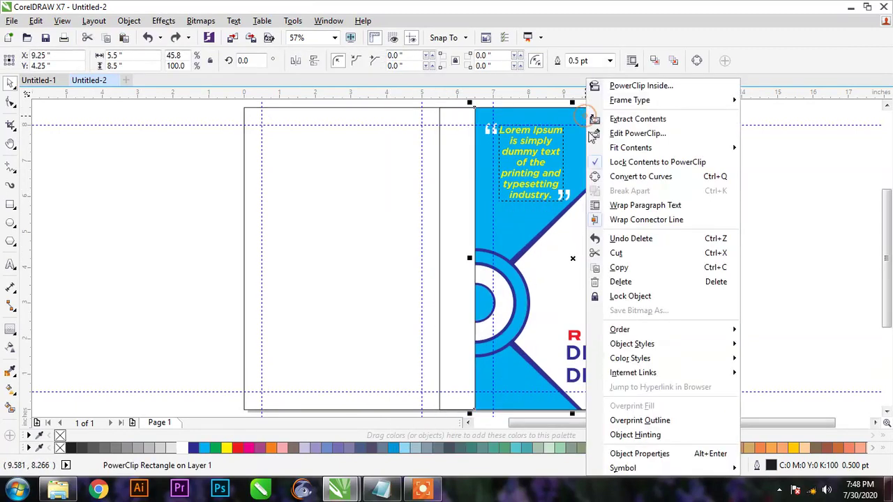
click(619, 268)
click(696, 223)
right_click(713, 165)
click(744, 249)
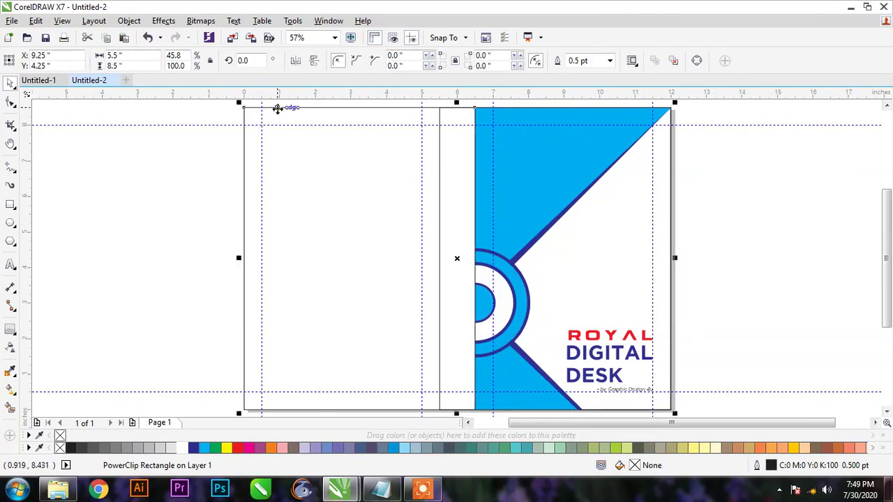
Align the duplicated PowerClip rectangle to the left edge of the full 12 x 8.5 inch cover rectangle
shift+click(277, 108)
click(129, 20)
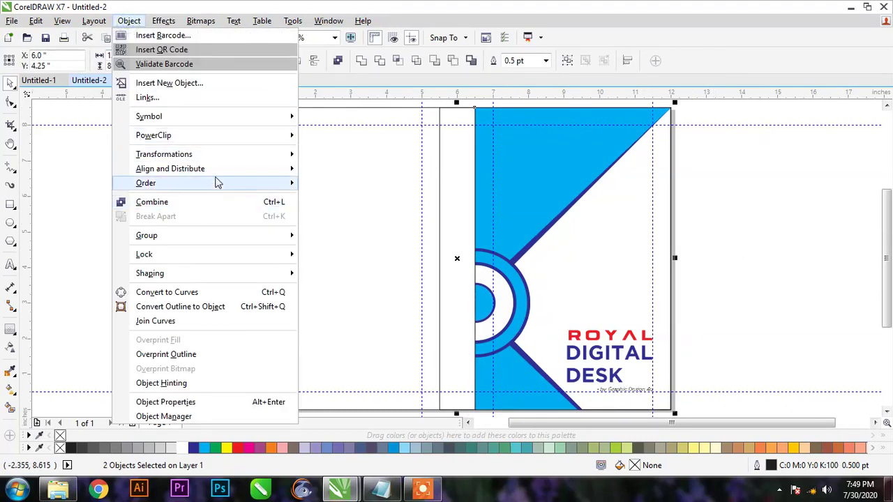
mouse_move(235, 171)
click(365, 183)
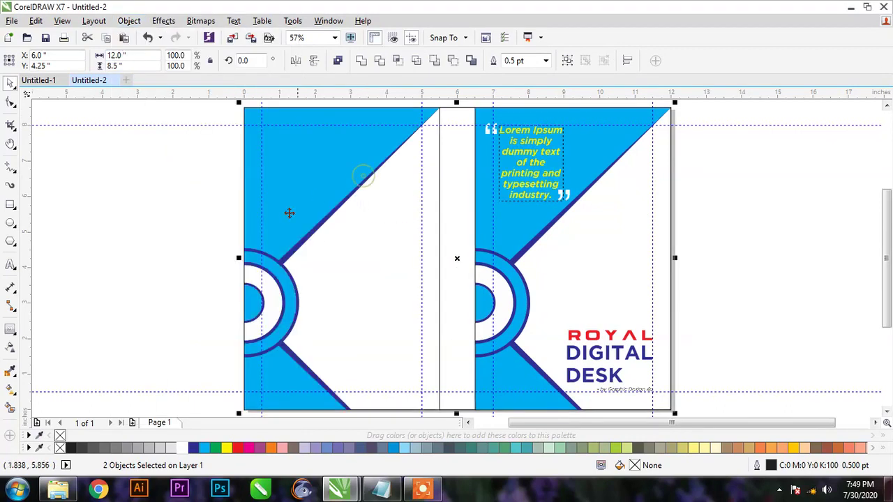
click(195, 227)
Mirror the back cover's PowerClip rectangle both vertically and horizontally
click(285, 117)
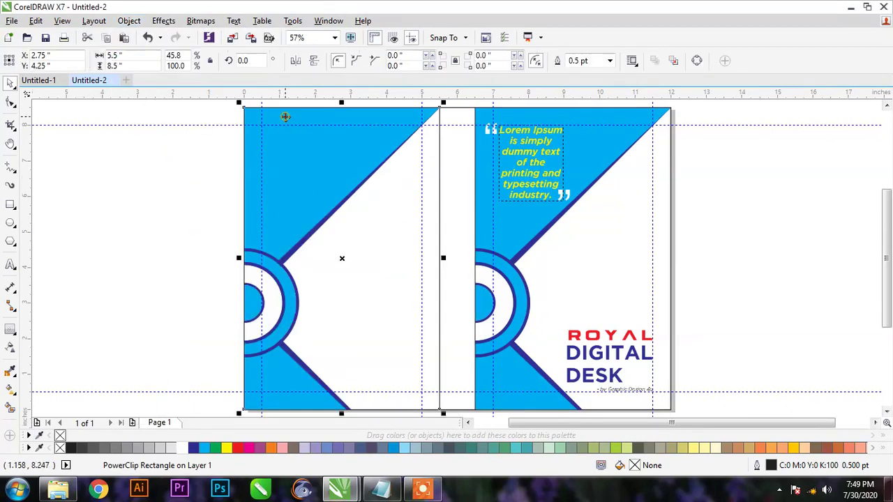
click(315, 61)
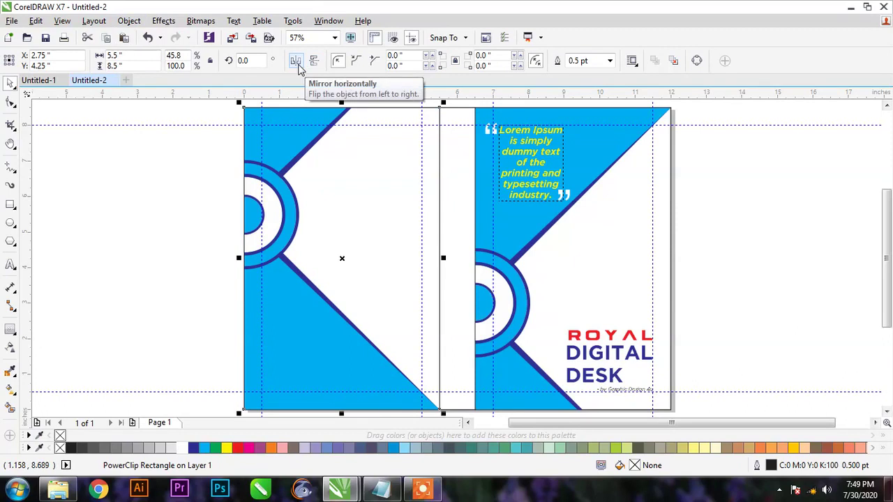
click(295, 62)
click(150, 245)
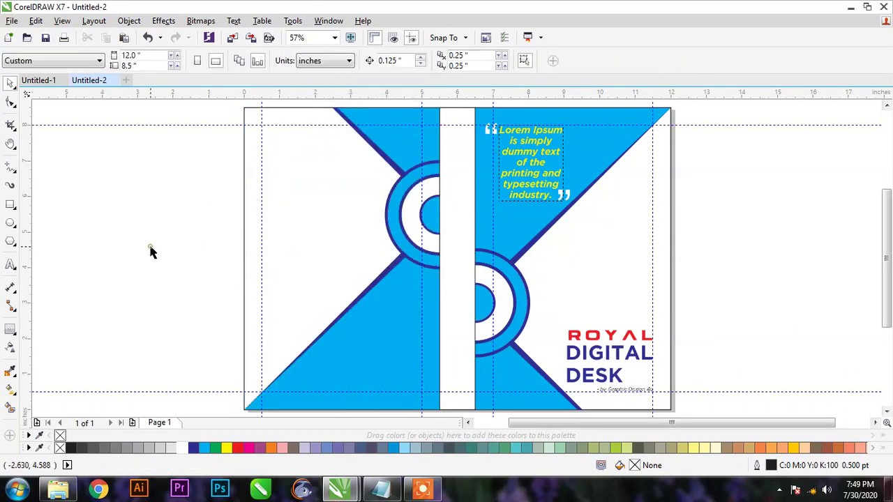
Undo the last mirror of the back cover's PowerClip rectangle and open its contents for editing
key(ctrl+z)
right_click(288, 114)
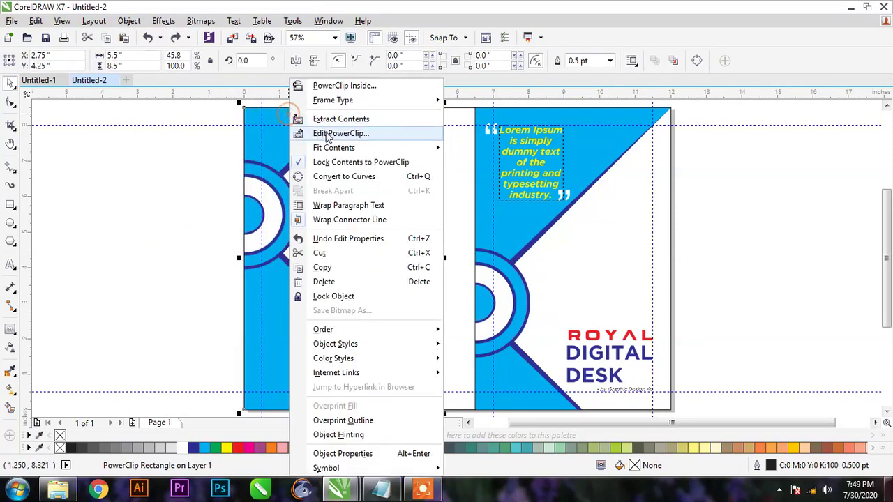
click(341, 134)
Move the concentric circles up to the PowerClip frame's upper-left corner and delete the upper blue and dark blue triangles
drag(166, 162, 317, 293)
drag(278, 256, 273, 169)
click(323, 135)
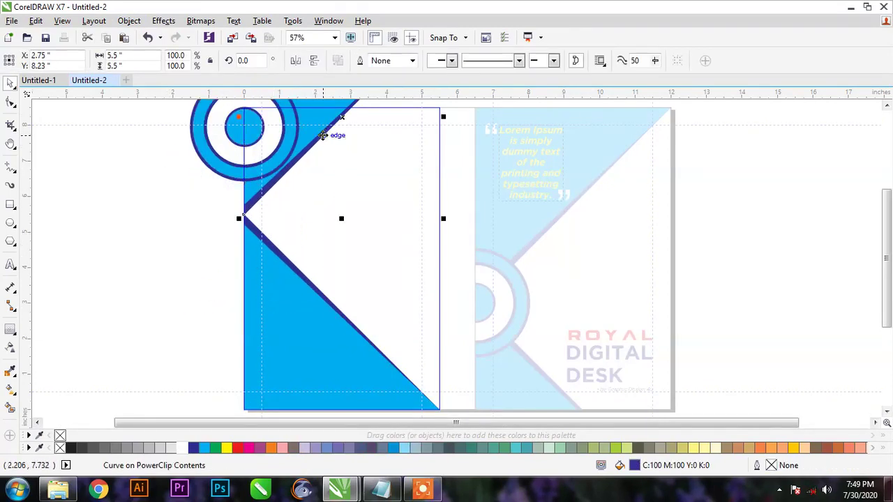
right_click(323, 135)
click(359, 281)
click(323, 136)
key(Delete)
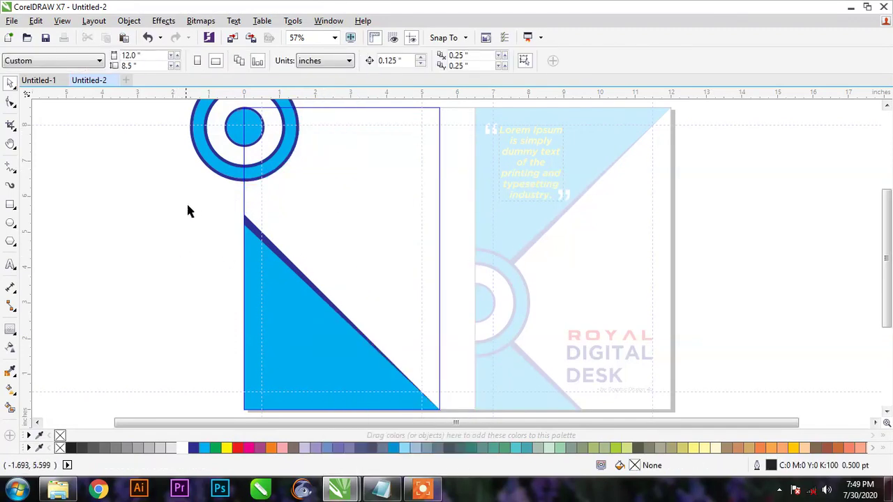
Mirror the two remaining lower triangles horizontally inside the back cover's PowerClip
drag(187, 211, 508, 427)
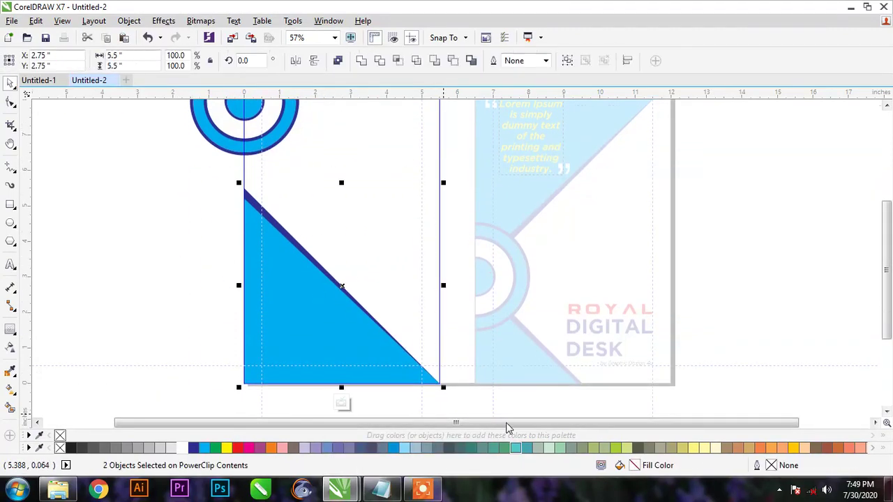
click(314, 61)
scroll(339, 265, down, 2)
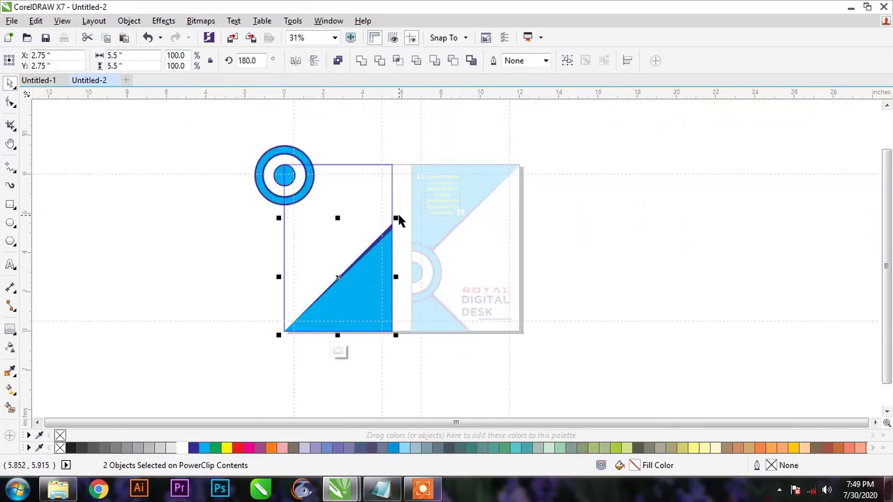
Enlarge the triangle pair to about 15.9 x 12.6 inches, rotated to 165°, positioned across the lower back cover, and finish PowerClip editing
drag(398, 217, 465, 250)
click(383, 256)
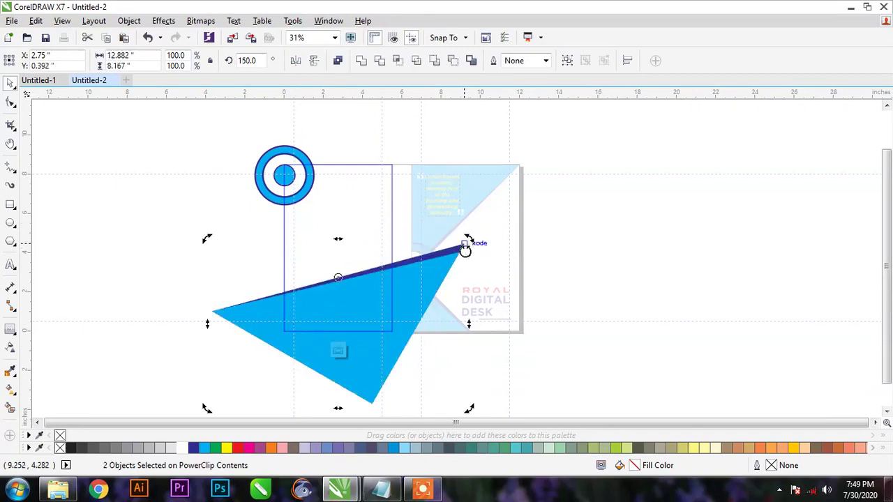
click(416, 309)
drag(399, 365, 385, 335)
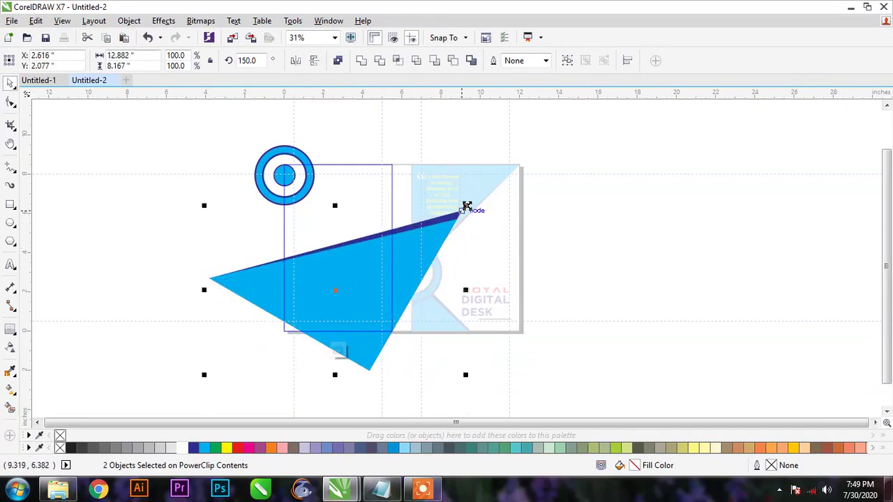
drag(467, 207, 410, 180)
click(429, 283)
drag(430, 112, 471, 124)
drag(421, 295, 413, 267)
ctrl+click(681, 316)
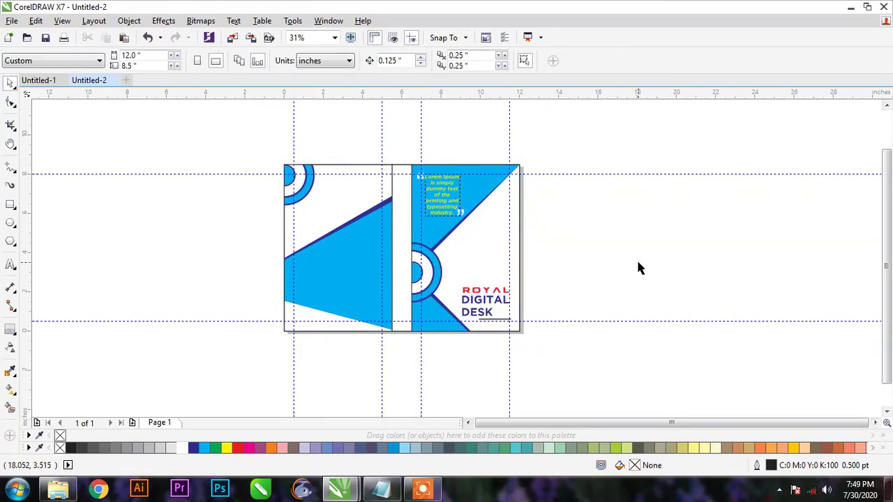
Return to the PowerClip contents and reposition the triangle pair, leaving a small white wedge at the back cover's lower-left corner
key(ctrl+z)
key(ctrl+z)
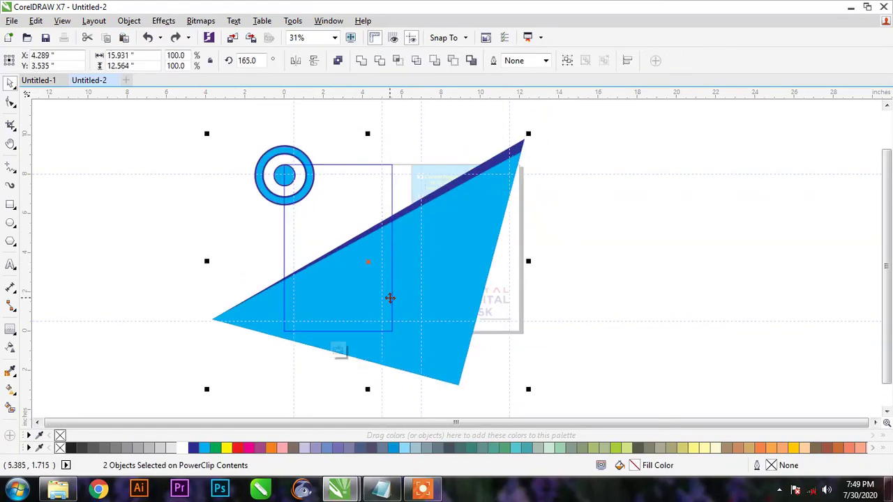
key(ctrl+shift+z)
scroll(355, 328, up, 2)
drag(372, 284, 345, 286)
click(325, 358)
click(180, 368)
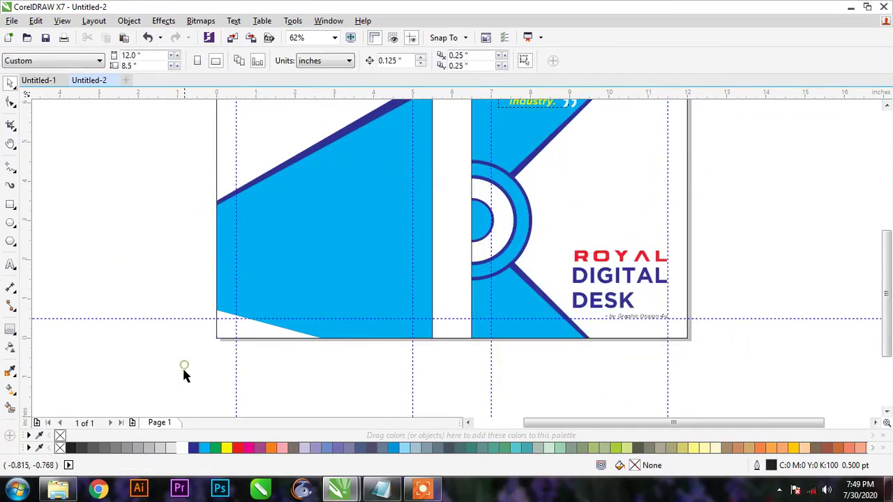
key(shift+F4)
click(160, 300)
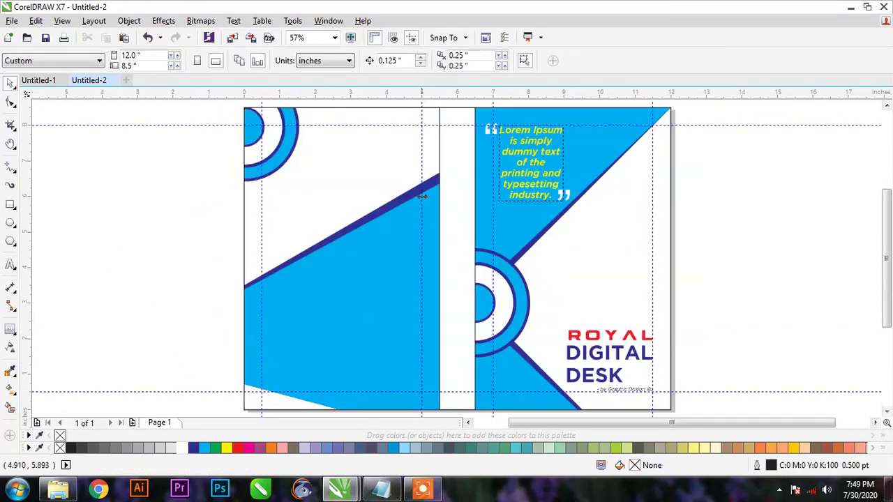
Switch to Notepad, copy the entire lorem ipsum text and return to CorelDRAW
click(382, 489)
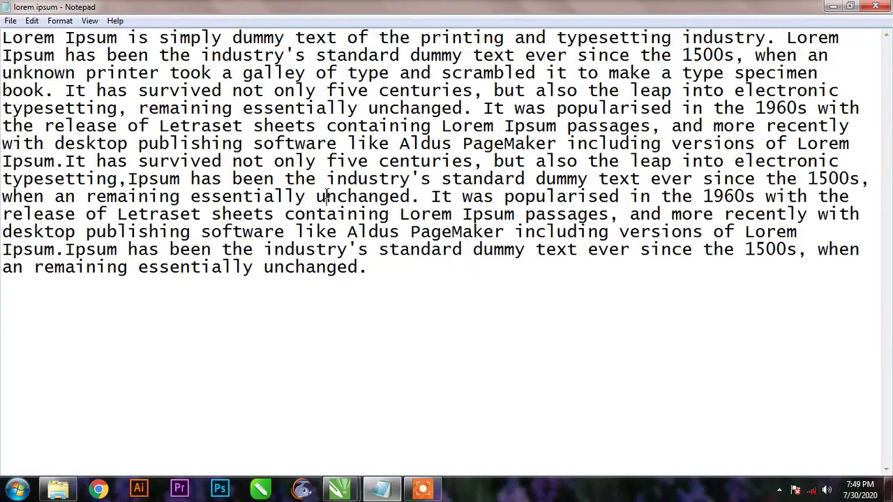
key(ctrl+a)
right_click(326, 196)
click(348, 235)
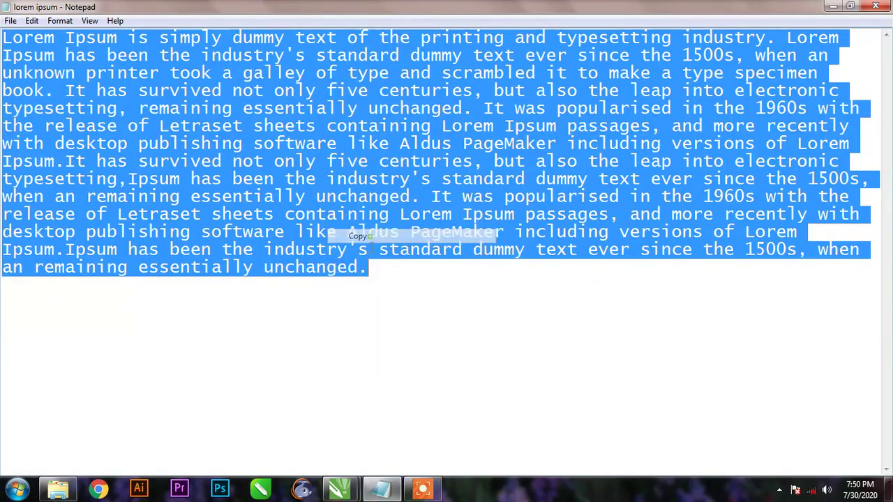
key(Delete)
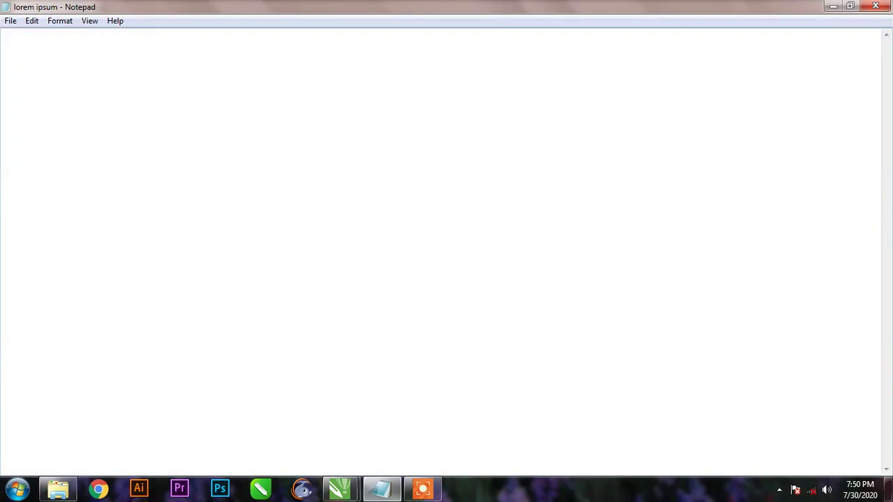
key(ctrl+z)
key(alt+Tab)
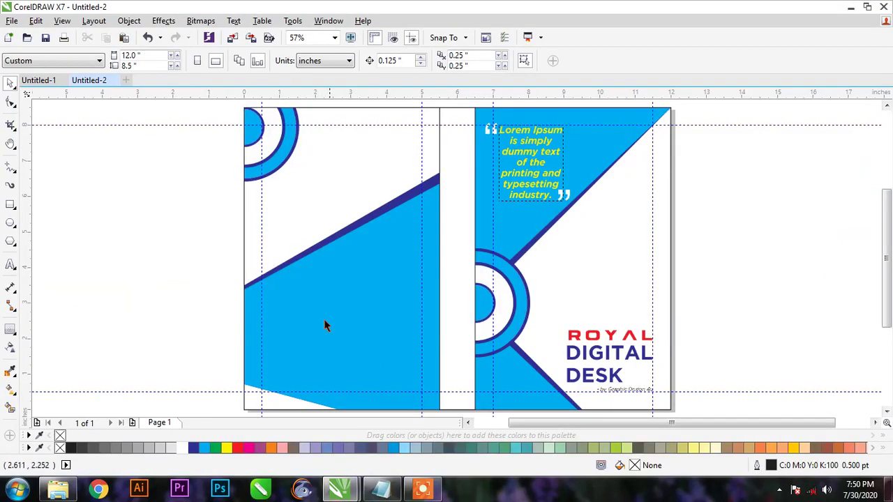
Draw a paragraph text frame about 4.2 x 2.4 inches on the back cover's blue area and paste the copied text
click(11, 265)
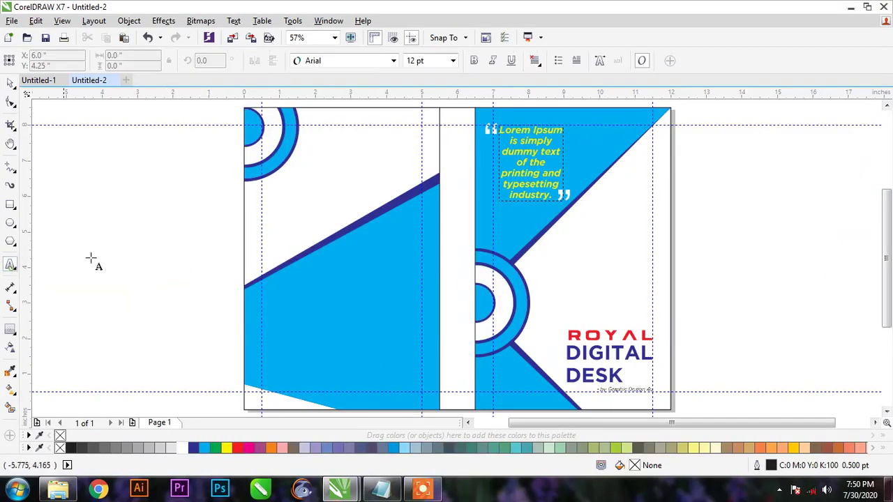
drag(267, 274, 417, 362)
key(ctrl+v)
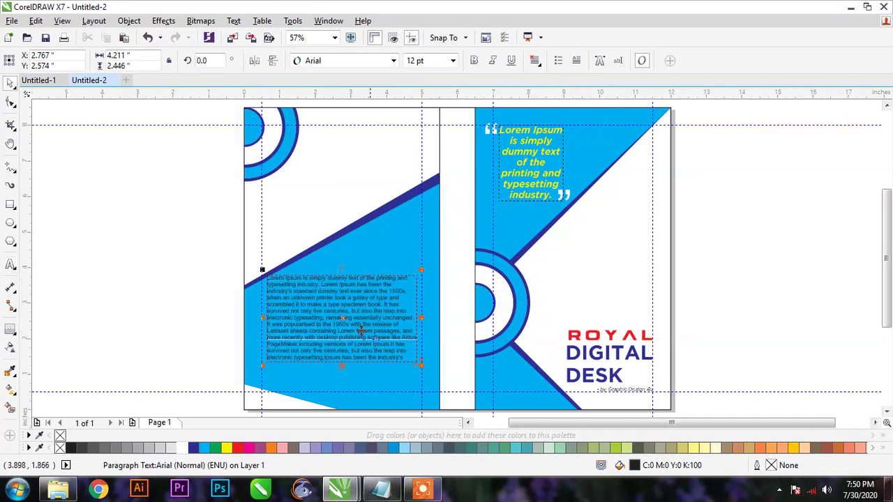
Fit the pasted lorem ipsum text to its frame and set its font to Gotham
right_click(345, 300)
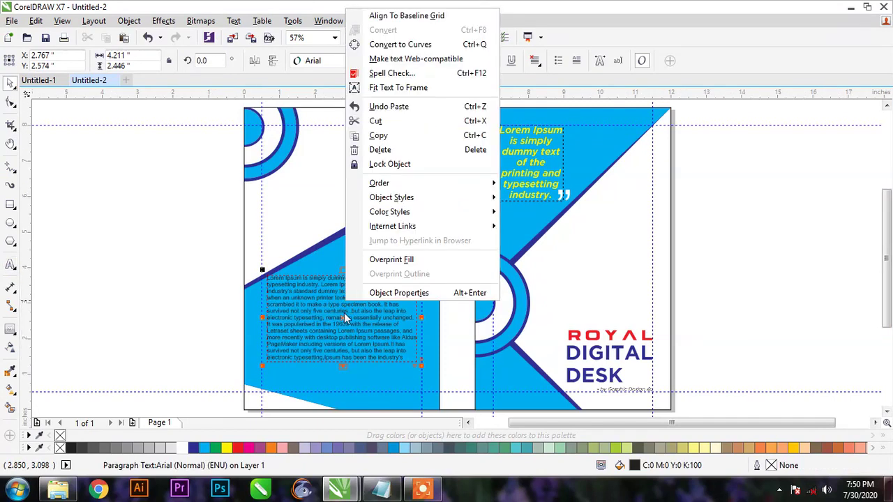
click(394, 89)
click(393, 60)
click(342, 93)
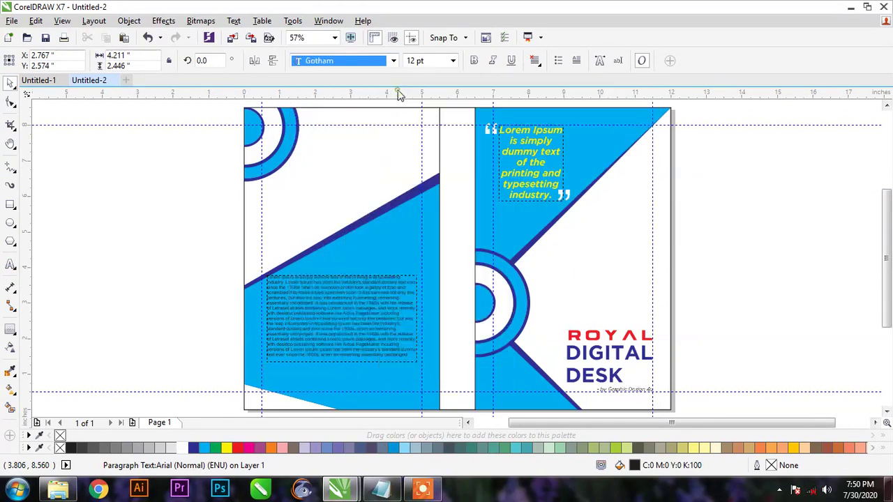
Apply Full Justify alignment to the back cover paragraph and fill it with white
scroll(352, 349, up, 3)
click(535, 61)
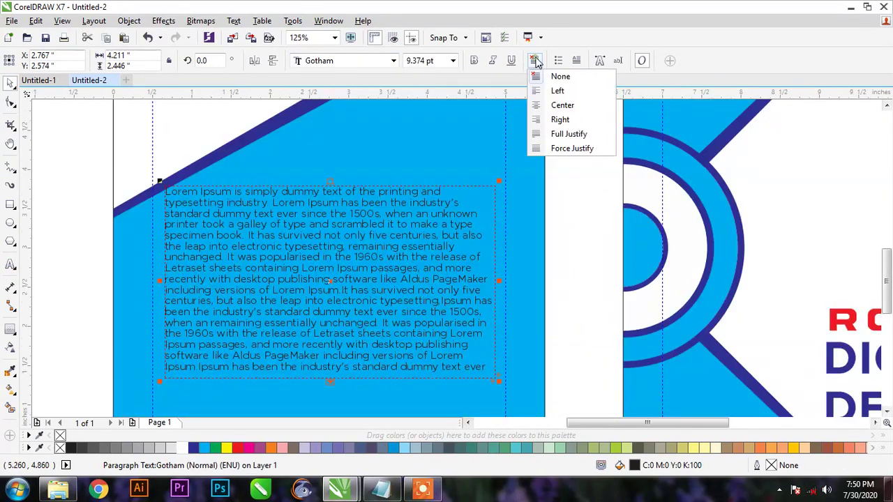
click(567, 130)
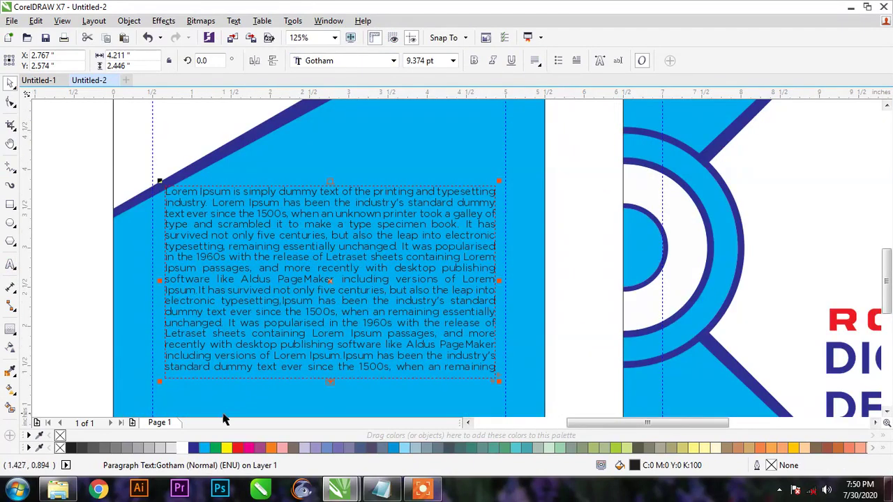
click(179, 450)
Centre the text frame horizontally on the back cover rectangle and fit the text to its frame again
shift+click(340, 151)
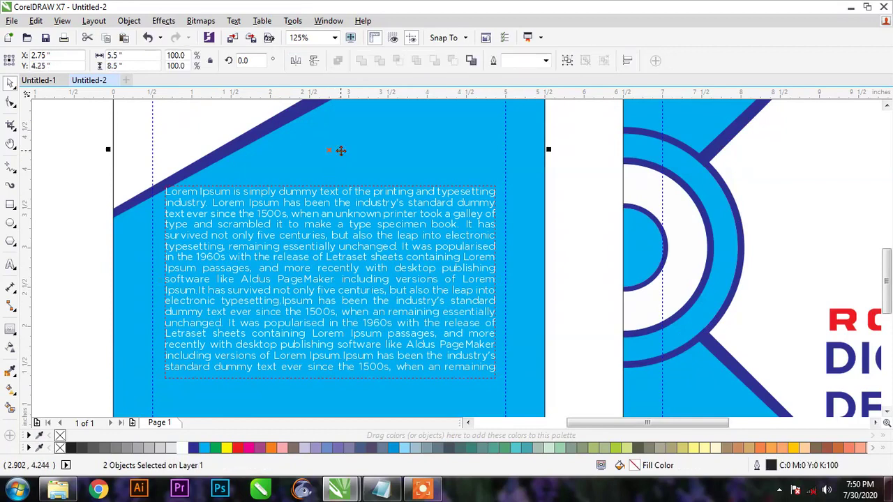
shift+click(341, 150)
scroll(339, 151, down, 3)
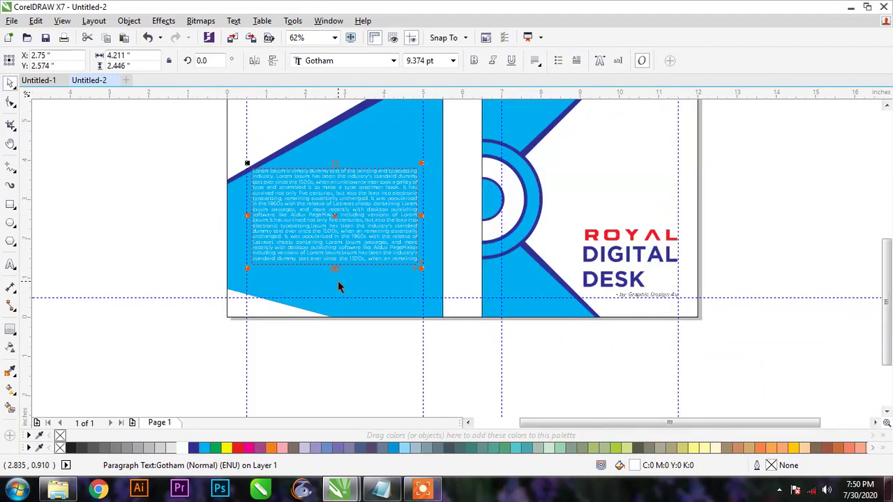
drag(334, 270, 333, 277)
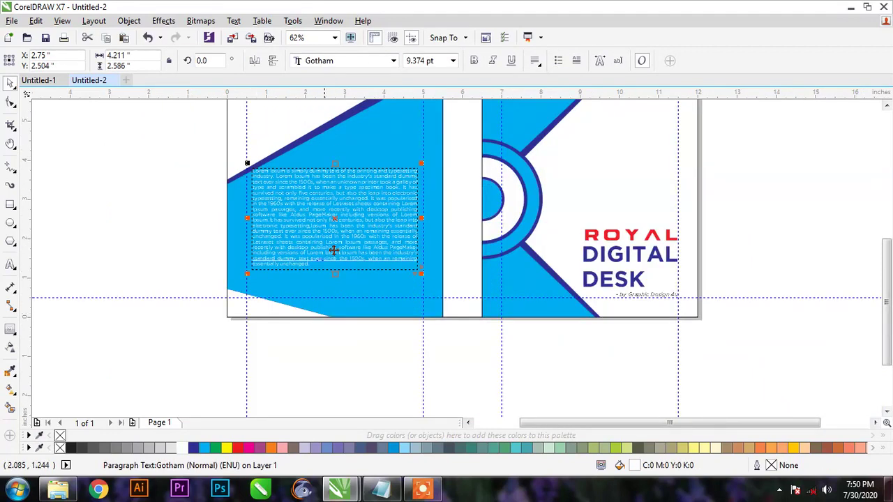
right_click(342, 180)
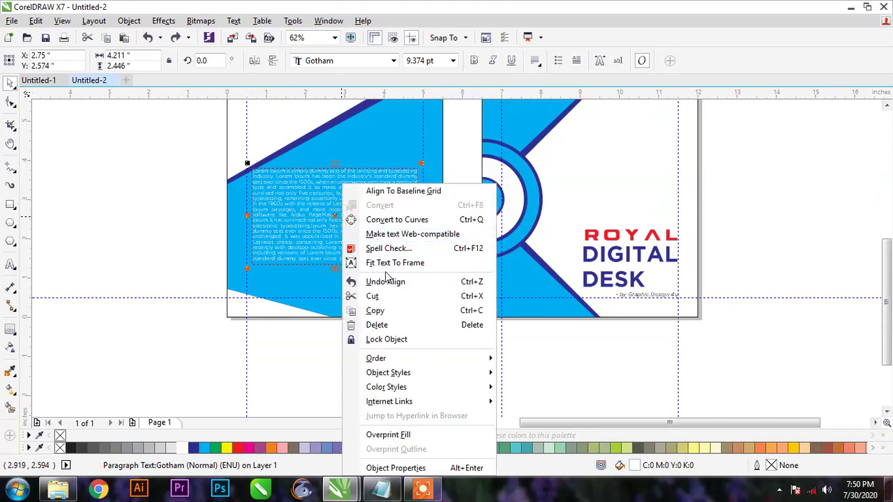
click(440, 280)
click(160, 246)
key(shift+F4)
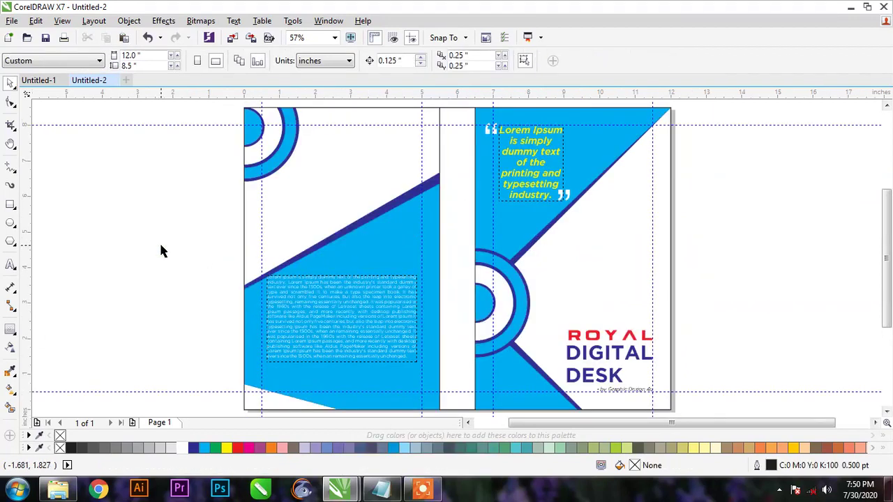
Preview the cover full screen and shift the back cover's paragraph slightly downward
key(F9)
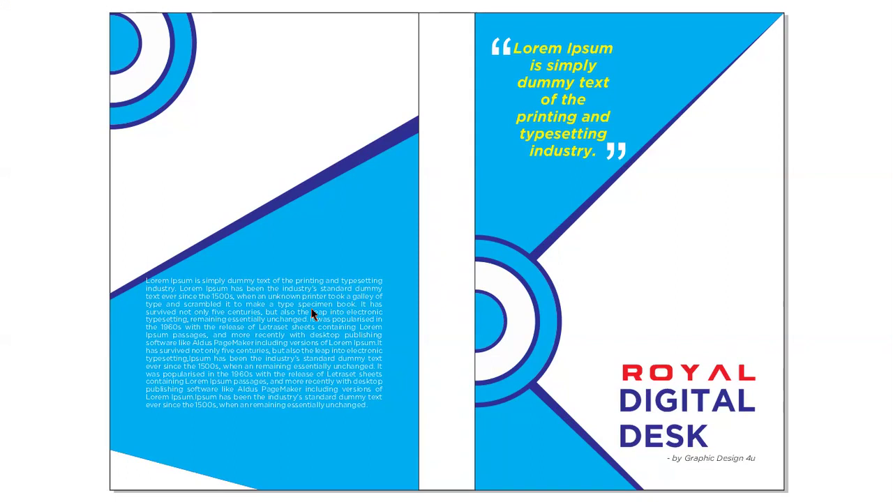
key(F9)
click(312, 314)
scroll(310, 340, up, 3)
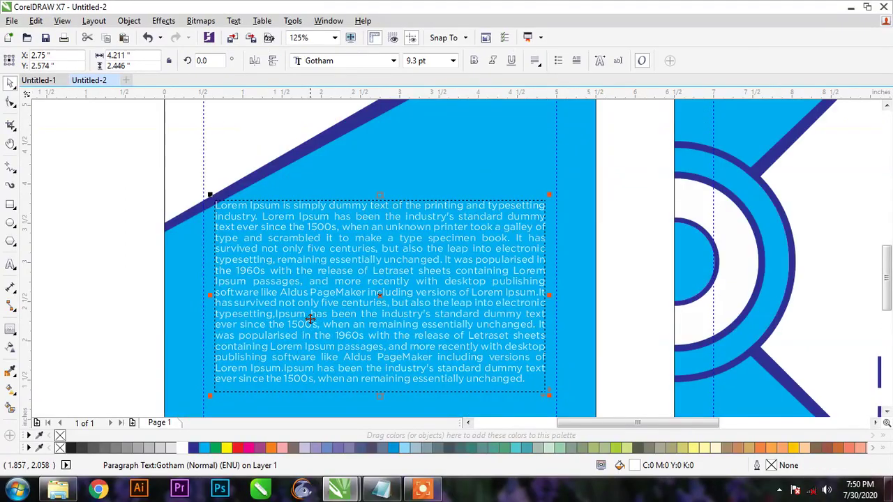
right_click(319, 261)
click(327, 259)
click(127, 256)
key(shift+F4)
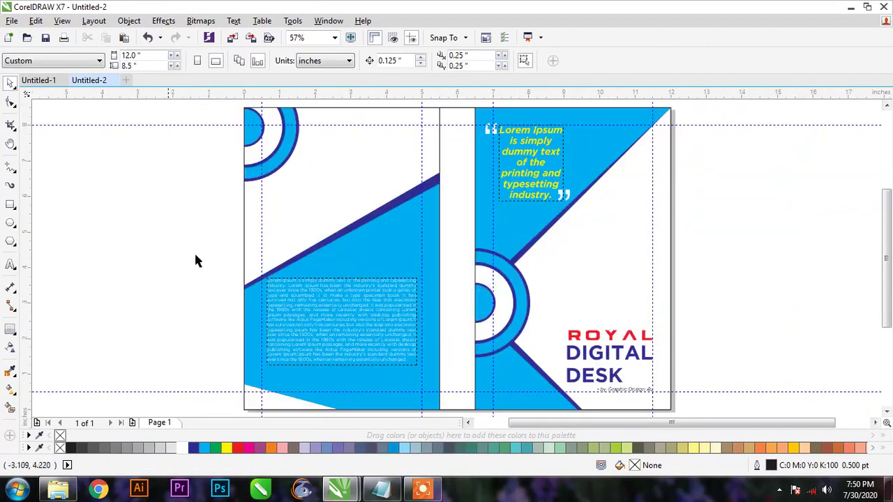
Place a copy of the ROYAL DIGITAL DESK title on the lower part of the back cover
click(603, 336)
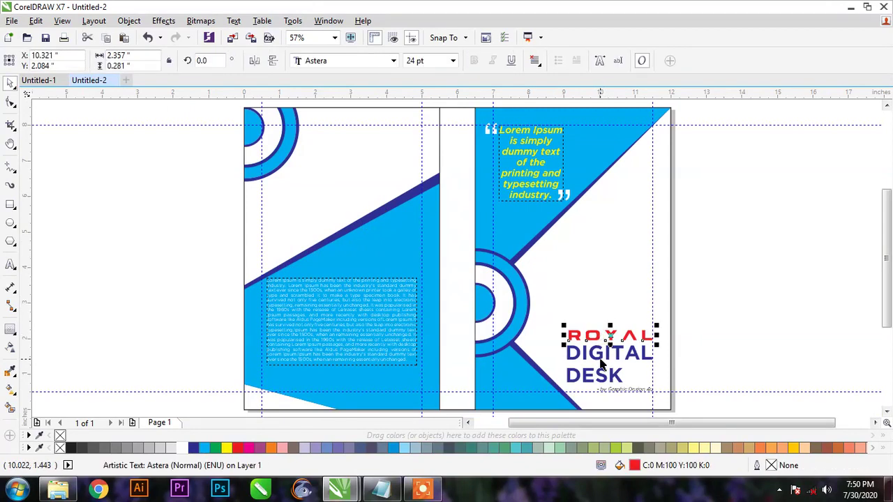
shift+click(602, 363)
drag(601, 362, 344, 368)
Fill the copied title with white and scale it down to about 0.88 x 0.54 inches below the paragraph
scroll(343, 369, up, 2)
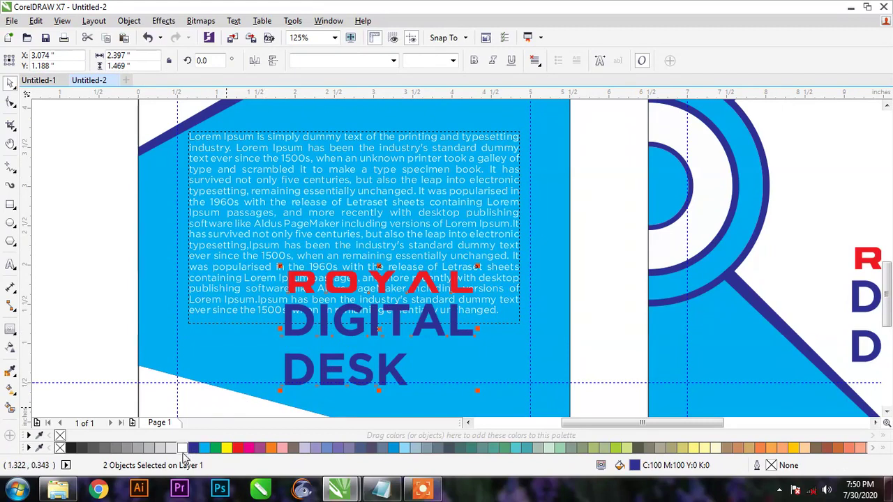
click(183, 448)
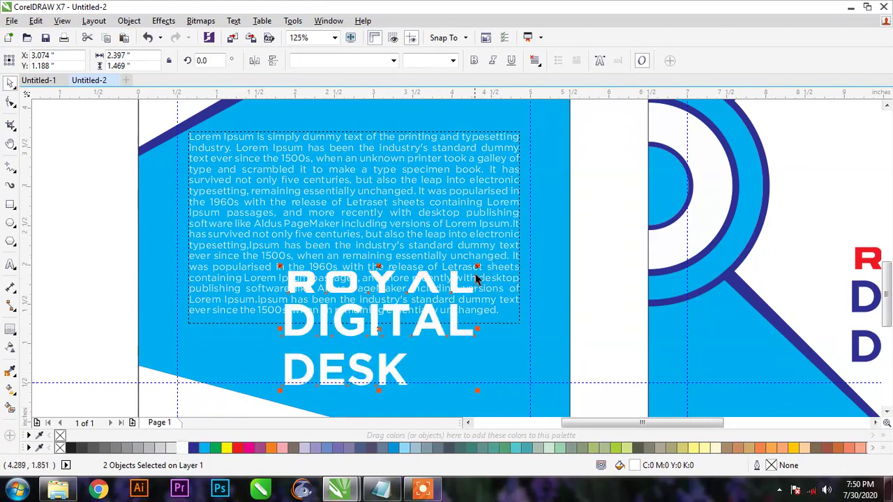
drag(477, 266, 359, 340)
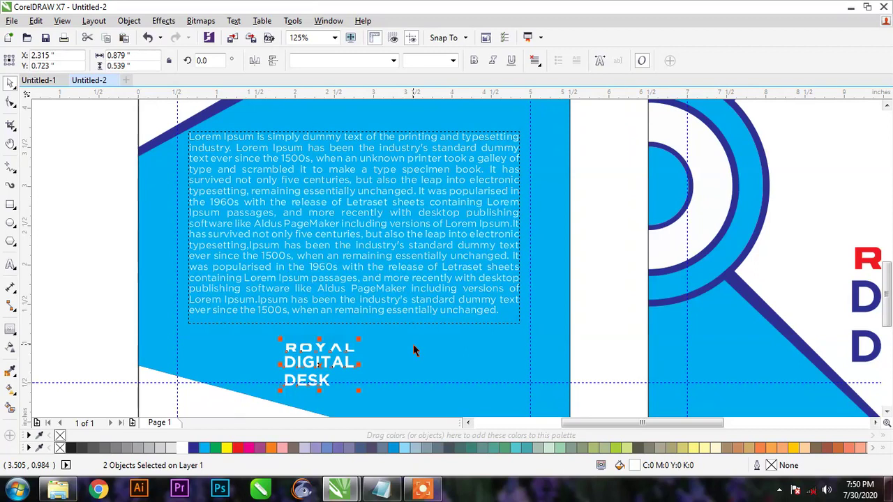
Centre-align the small back cover title's text and group its two text objects
click(535, 60)
click(563, 106)
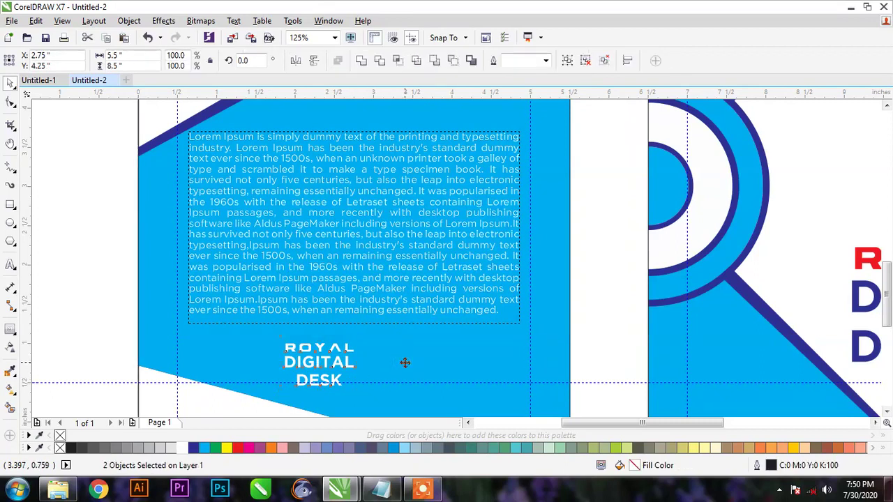
key(ctrl+g)
key(ctrl+z)
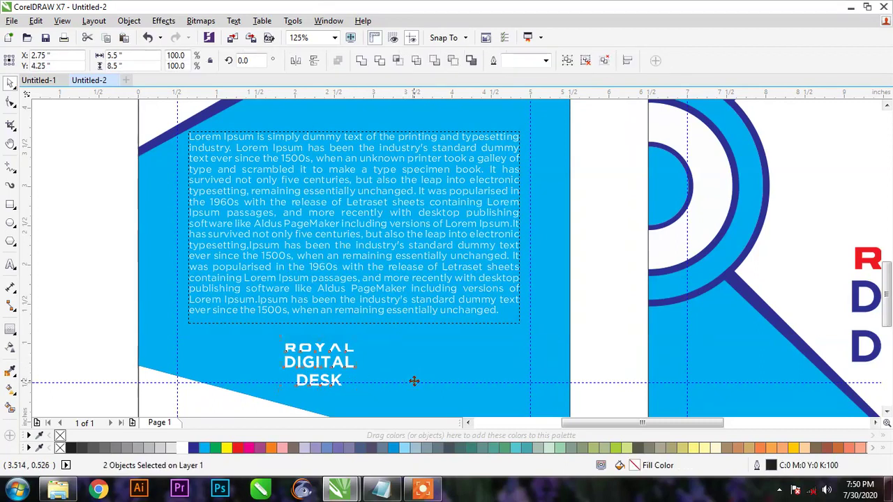
key(ctrl+g)
scroll(391, 350, down, 2)
shift+click(391, 351)
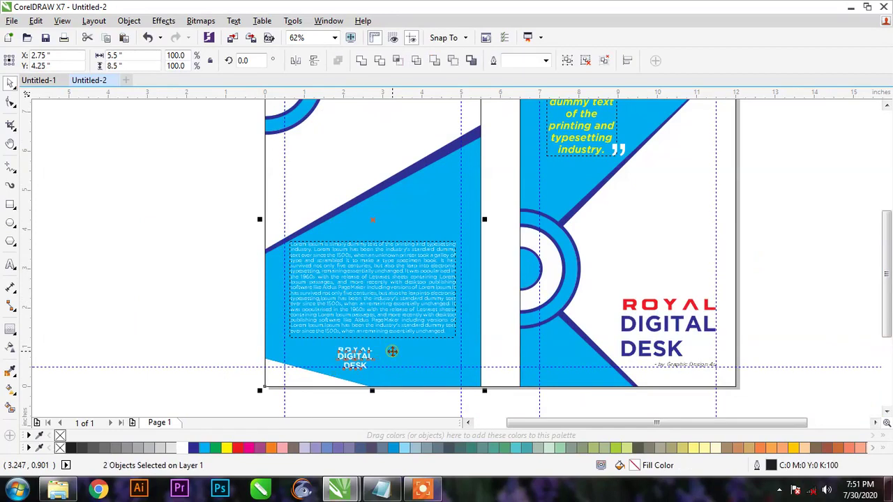
key(ctrl+z)
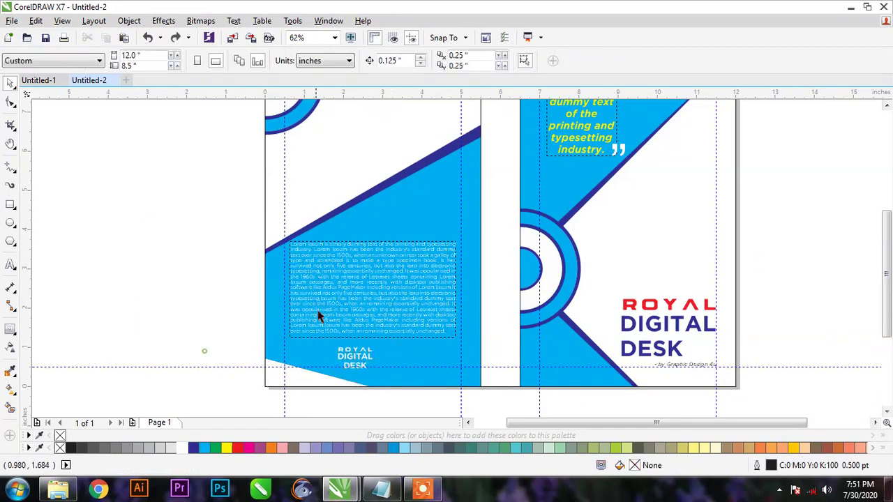
Align the small white title group to the lower-right corner of the back cover's 4.5 x 7.5 inch margin rectangle
click(324, 224)
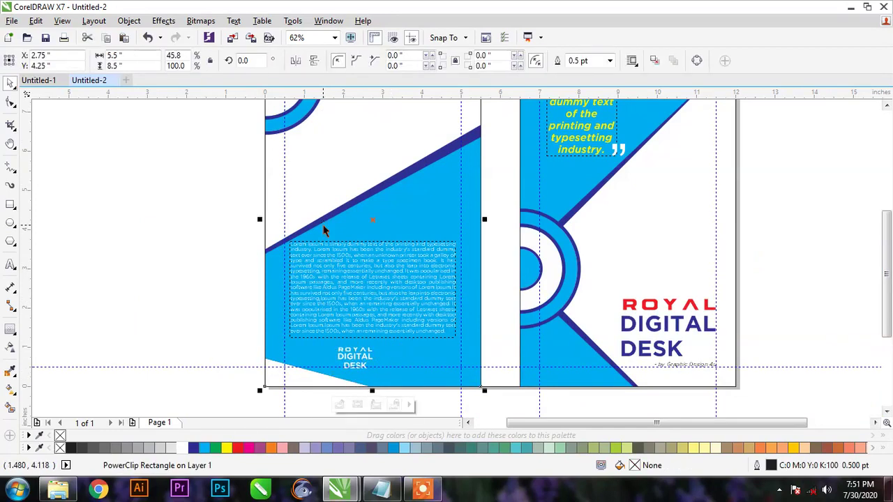
click(372, 358)
shift+click(405, 357)
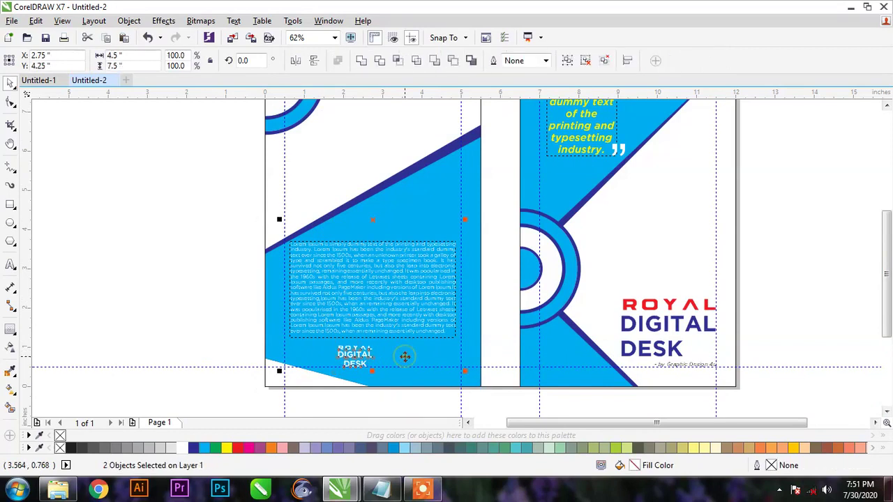
key(r)
click(215, 342)
scroll(430, 360, up, 2)
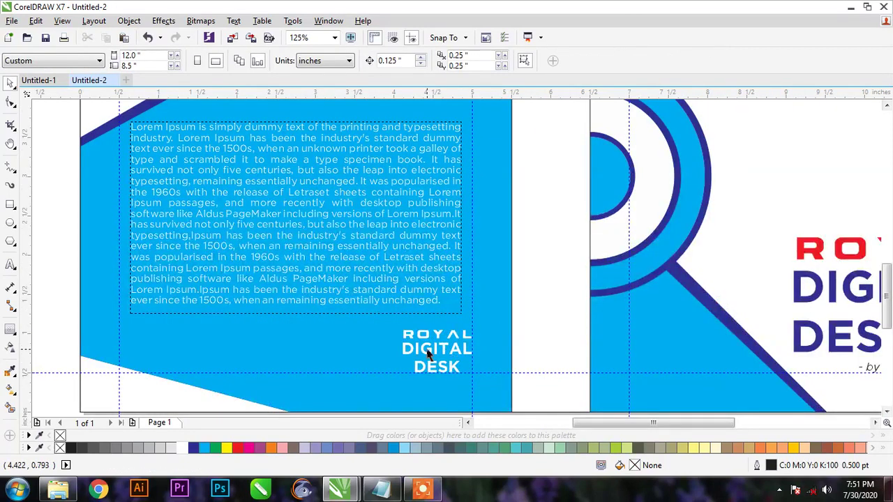
scroll(416, 354, down, 2)
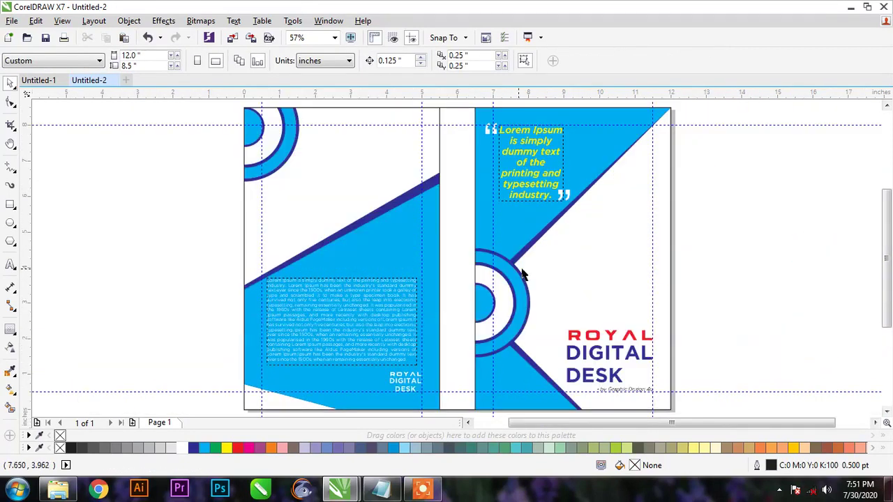
Fill the blank spine rectangle between the two covers with cyan
click(581, 347)
shift+click(586, 354)
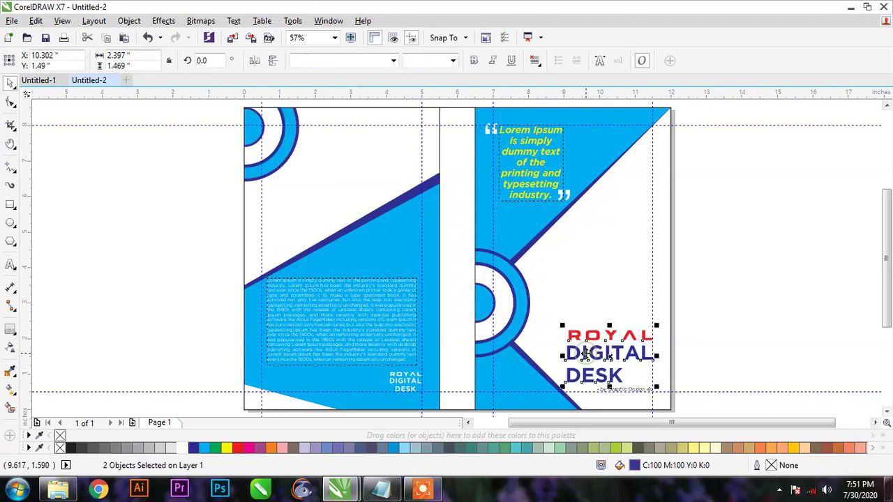
click(465, 122)
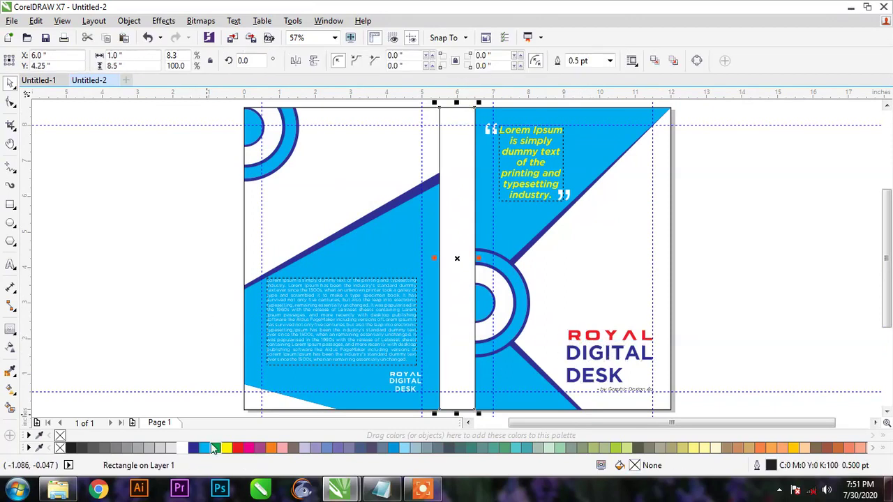
click(206, 448)
click(183, 324)
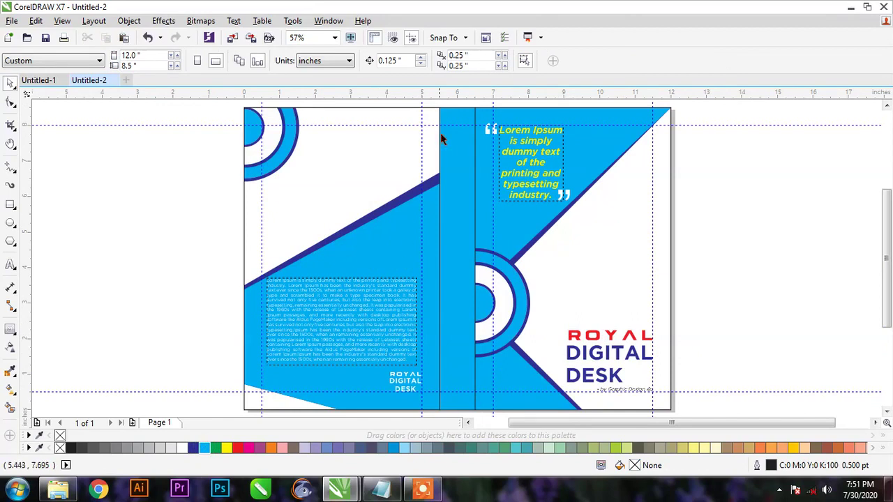
Set the outline width of the spine, front cover and full-page rectangles to None
click(464, 118)
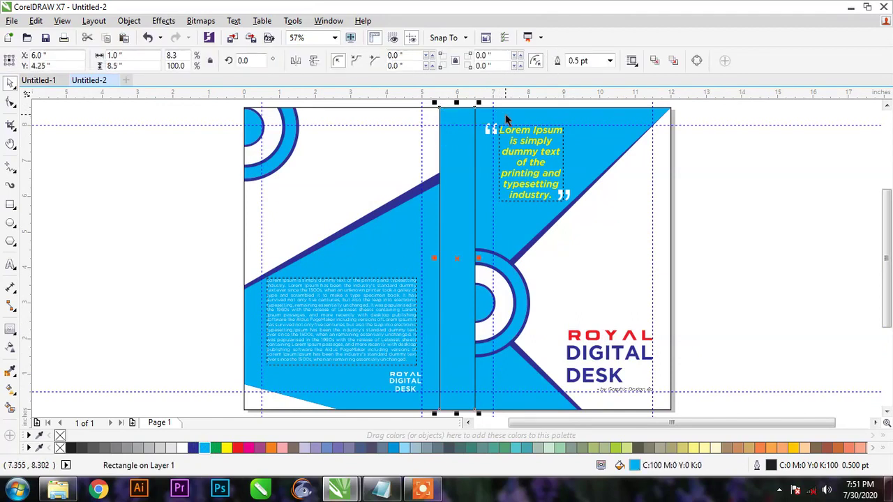
shift+click(505, 115)
shift+click(404, 117)
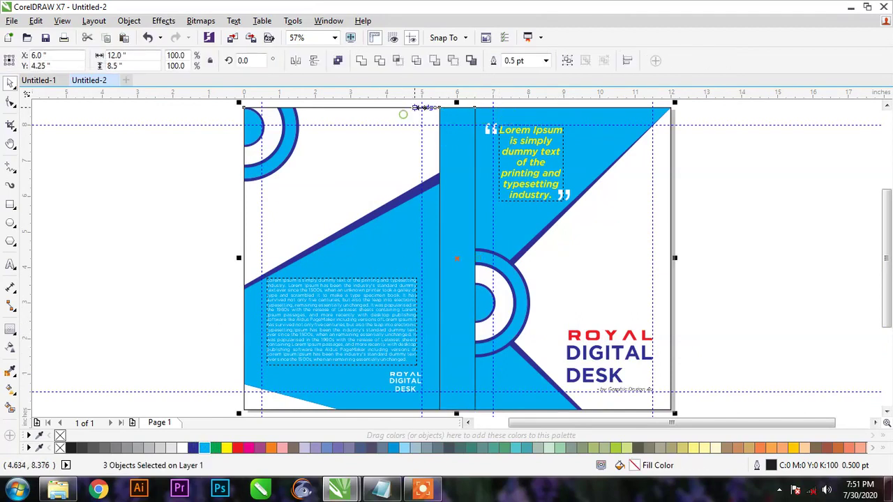
click(547, 61)
click(539, 84)
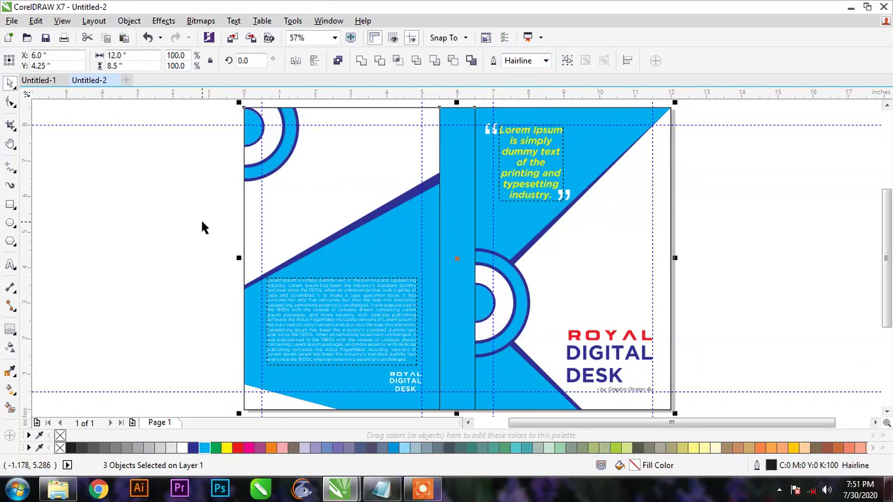
click(546, 61)
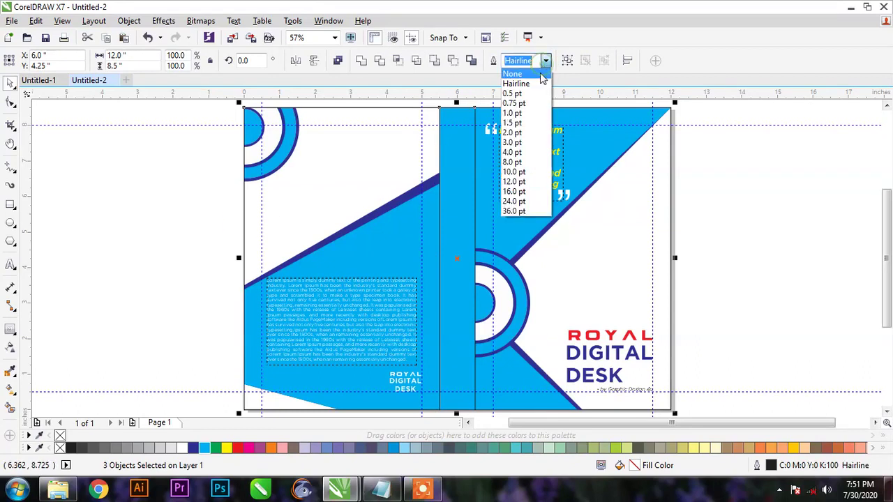
click(535, 73)
click(165, 194)
Delete the full-page 12 x 8.5 inch rectangle behind the cover
click(370, 115)
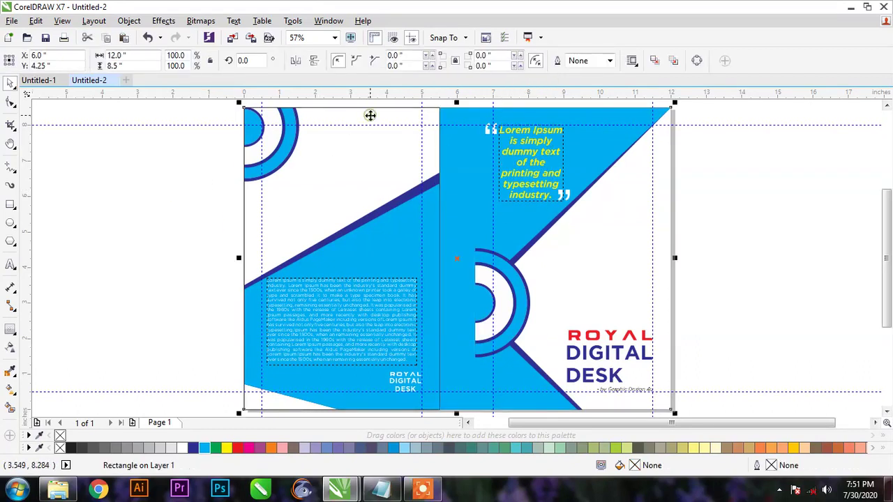
right_click(370, 116)
click(402, 262)
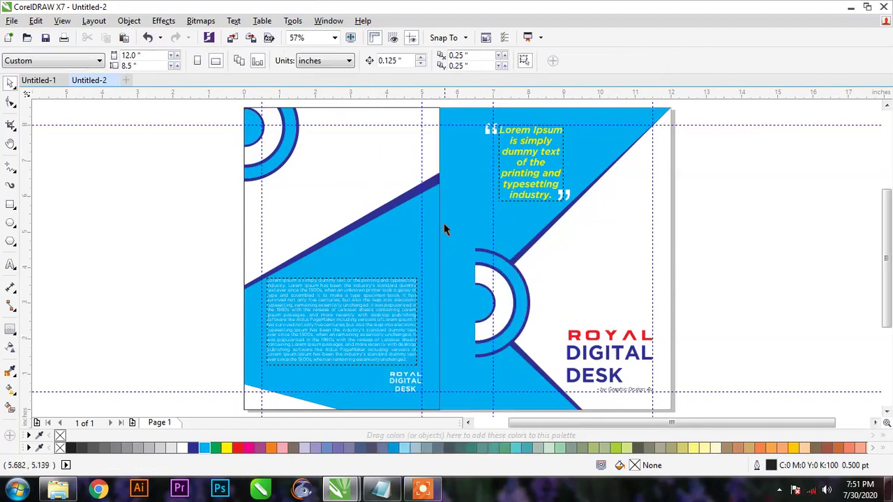
Set the outline width of the back cover's PowerClip frame to None
click(388, 122)
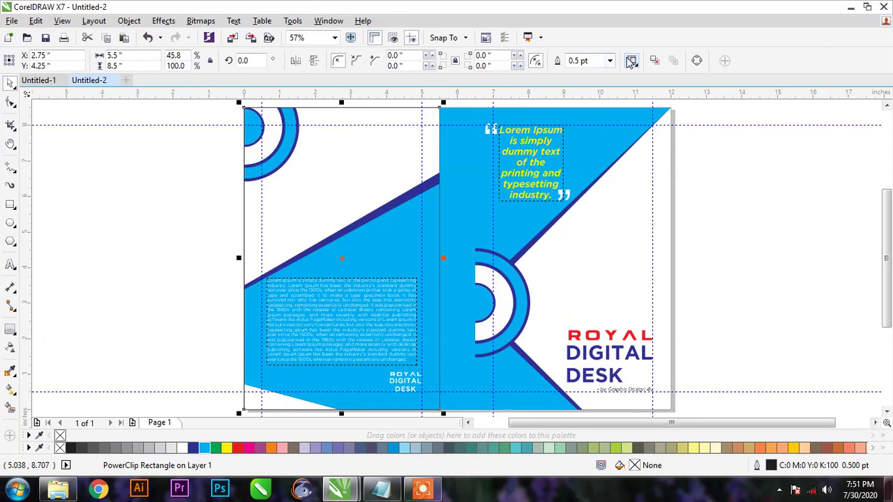
click(609, 61)
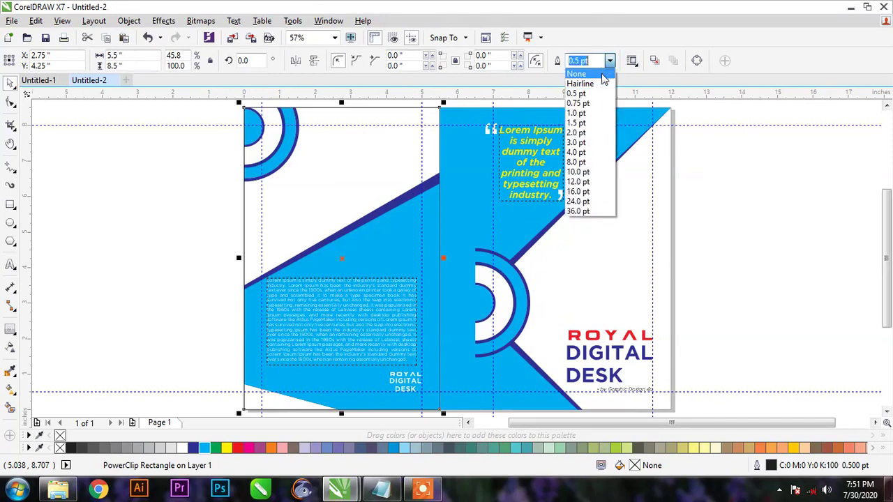
click(601, 72)
click(735, 218)
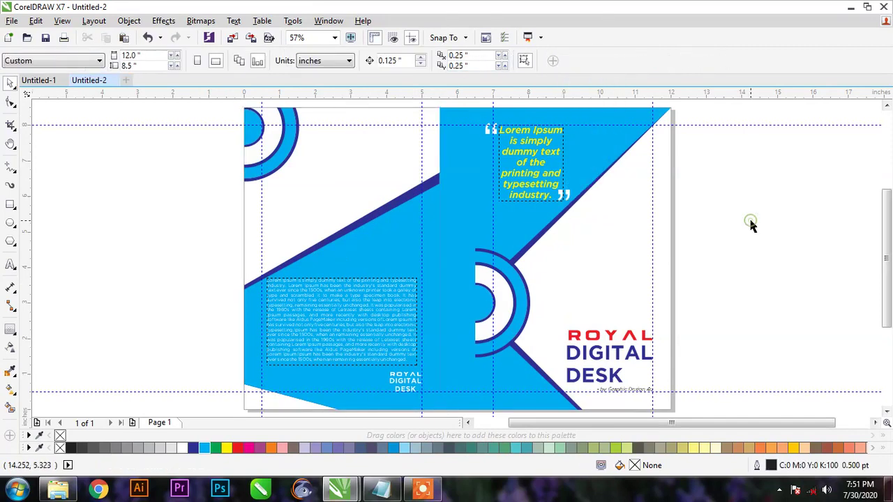
Fill the PowerClip frames of the back and front covers with white
click(388, 111)
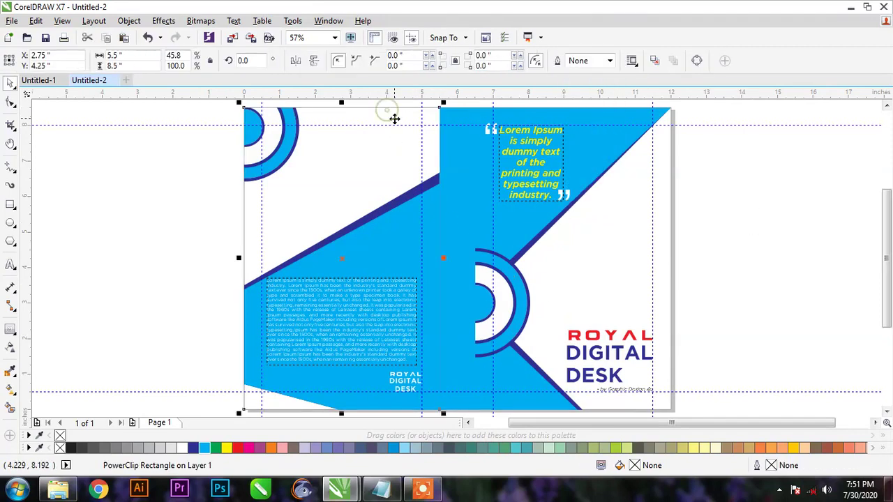
click(182, 448)
click(662, 312)
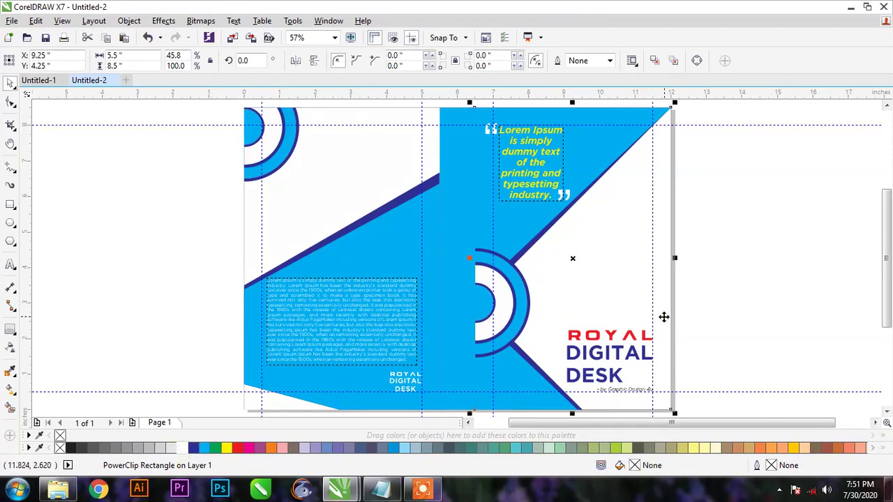
click(183, 448)
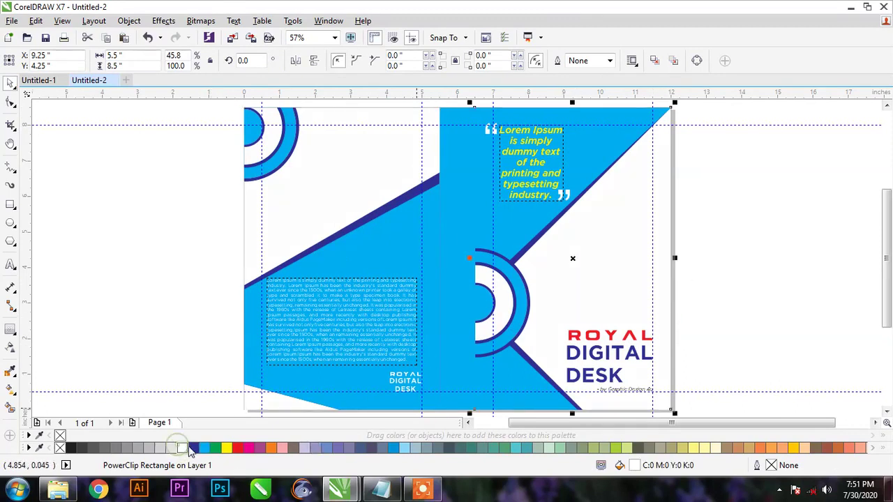
click(163, 277)
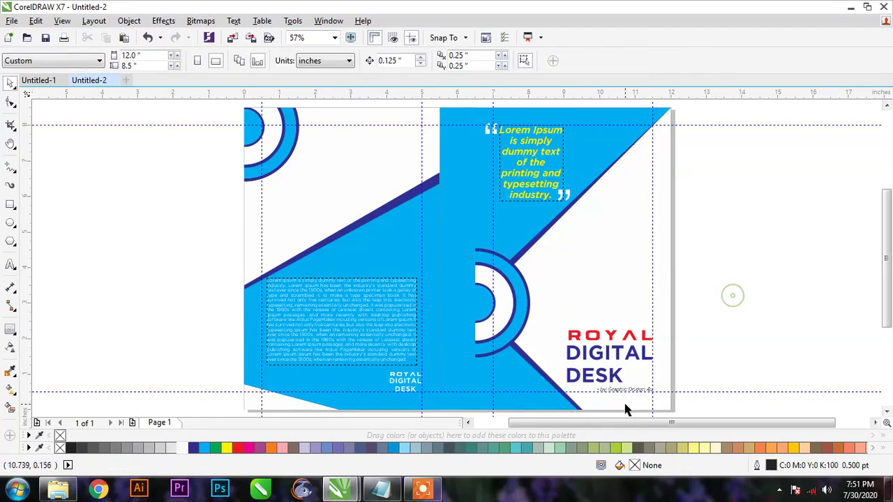
Place a copy of the front cover's ROYAL DIGITAL DESK title over the spine
click(617, 342)
shift+click(618, 354)
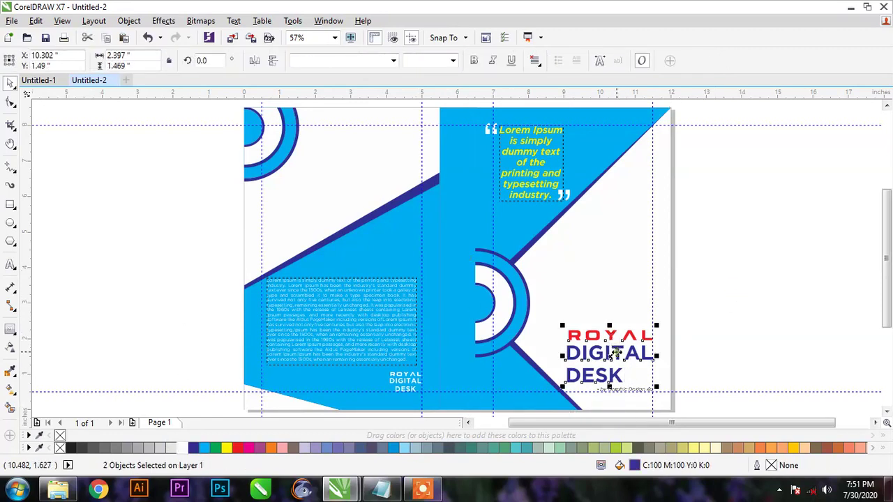
drag(619, 356, 477, 225)
scroll(477, 226, up, 3)
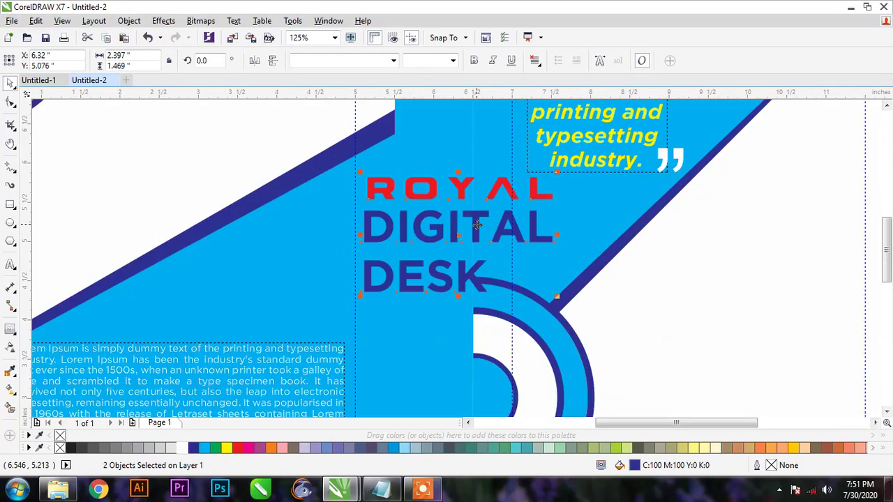
Try the stacked title copy on the spine rotated to 270 degrees and filled with white, and undo these changes
drag(555, 178, 517, 293)
click(502, 203)
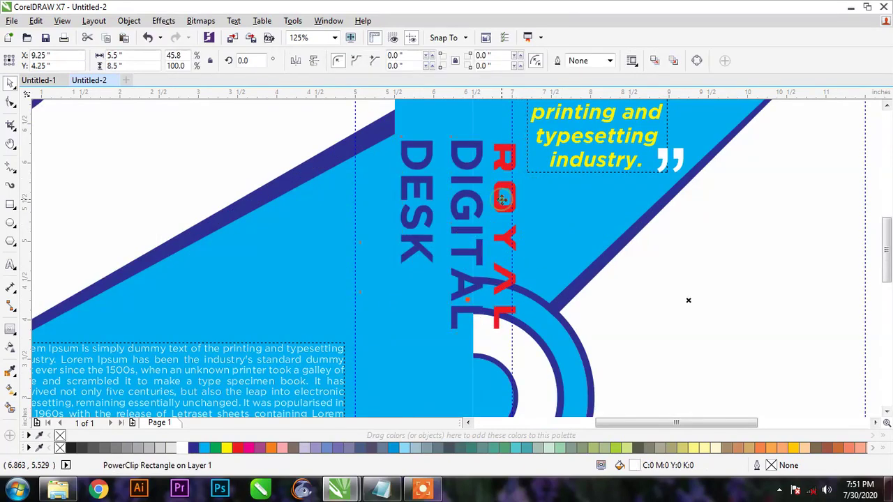
scroll(492, 224, down, 3)
key(ctrl+z)
key(ctrl+shift+z)
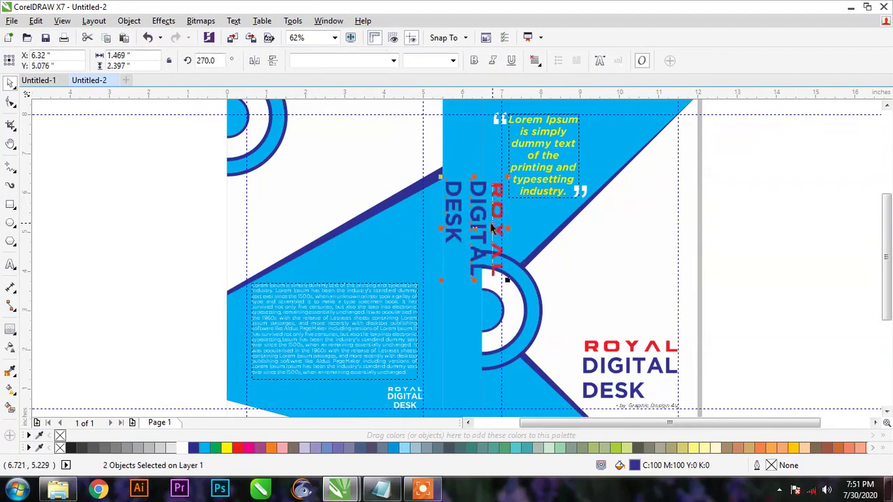
click(182, 447)
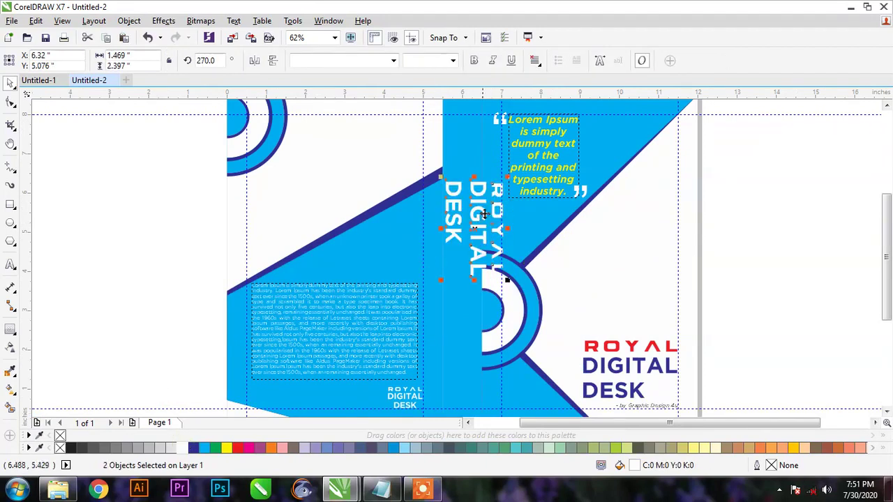
drag(478, 217, 451, 315)
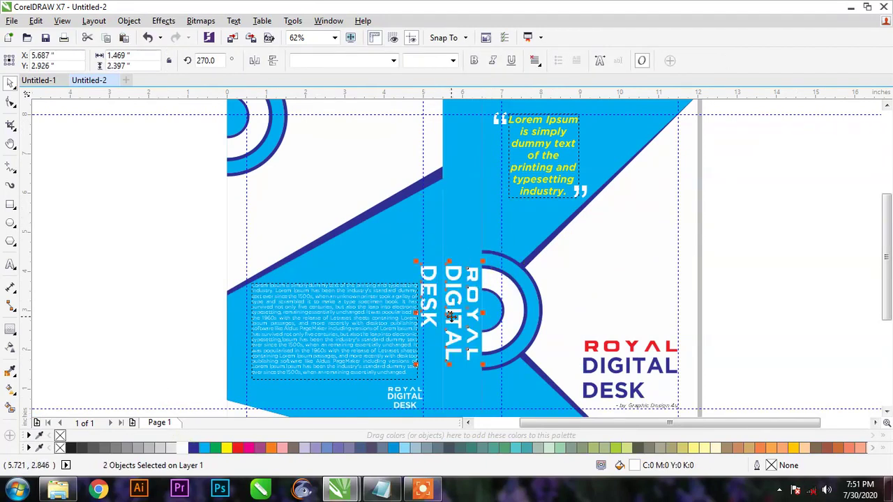
key(ctrl+z)
key(ctrl+z)
key(ctrl+z)
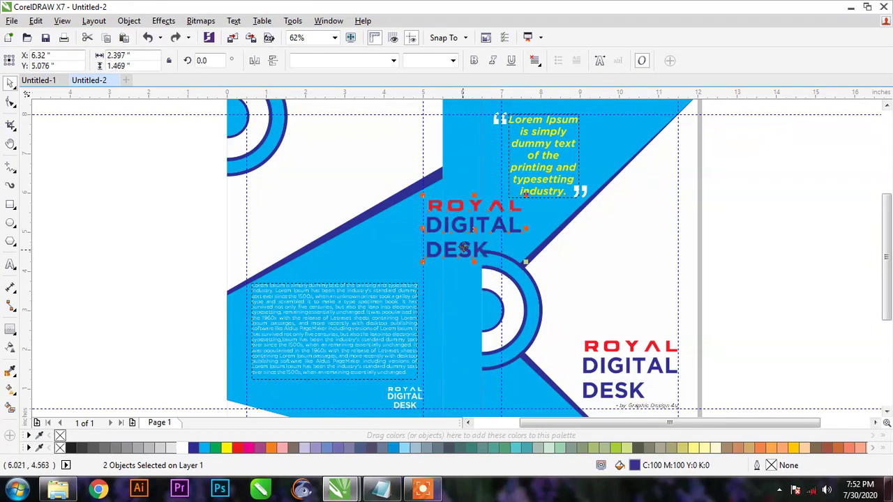
Join DIGITAL and DESK in the copied title into a single line of text
scroll(482, 225, up, 2)
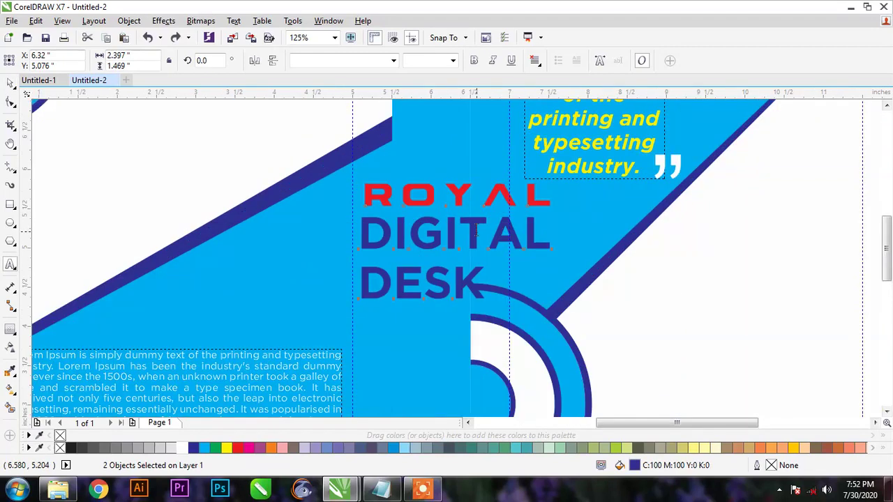
click(476, 232)
key(Delete)
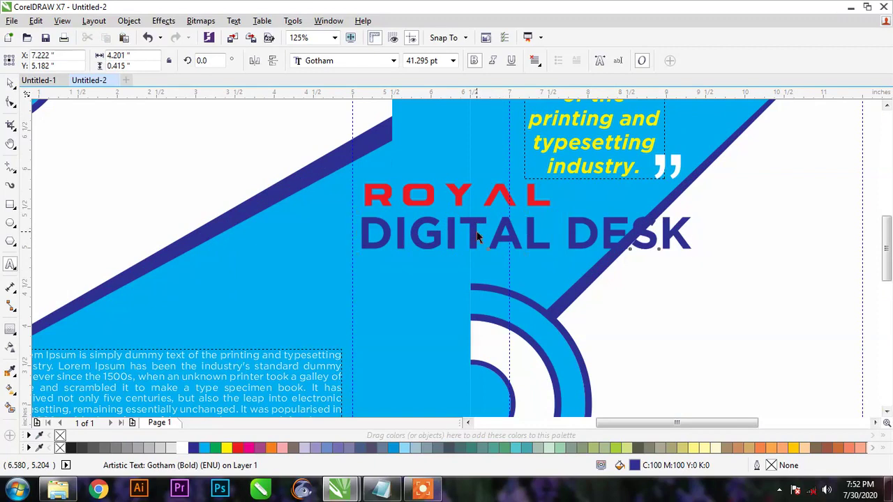
Move ROYAL in front of DIGITAL DESK and align the two texts along their horizontal centres
key(ctrl+space)
drag(460, 197, 248, 231)
shift+click(363, 241)
key(e)
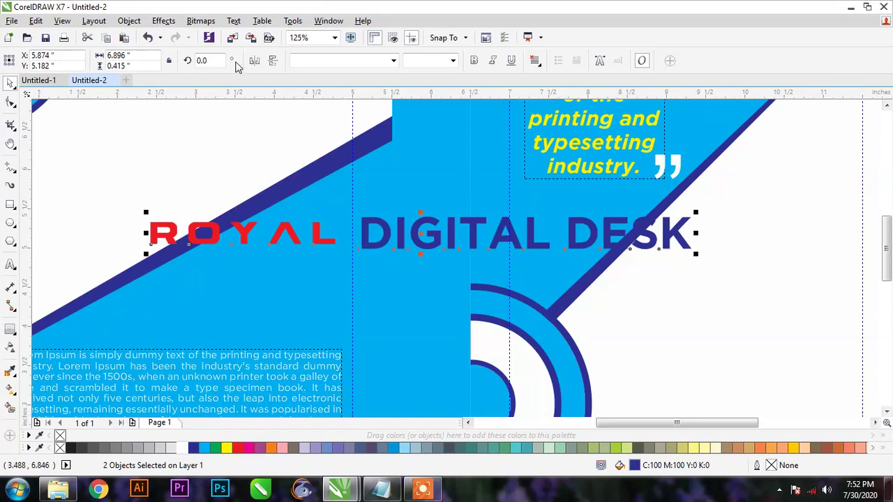
Group ROYAL and DIGITAL DESK and rotate the group to 270 degrees so it reads down the spine
scroll(206, 242, down, 1)
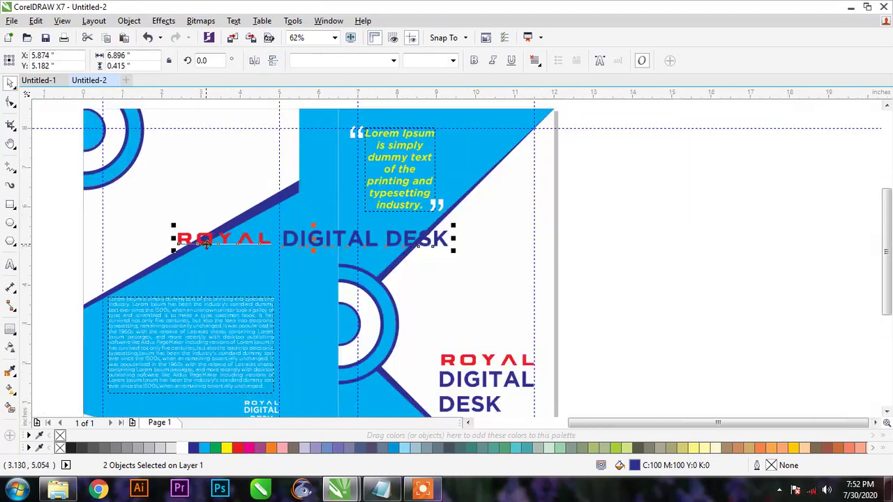
key(ctrl+g)
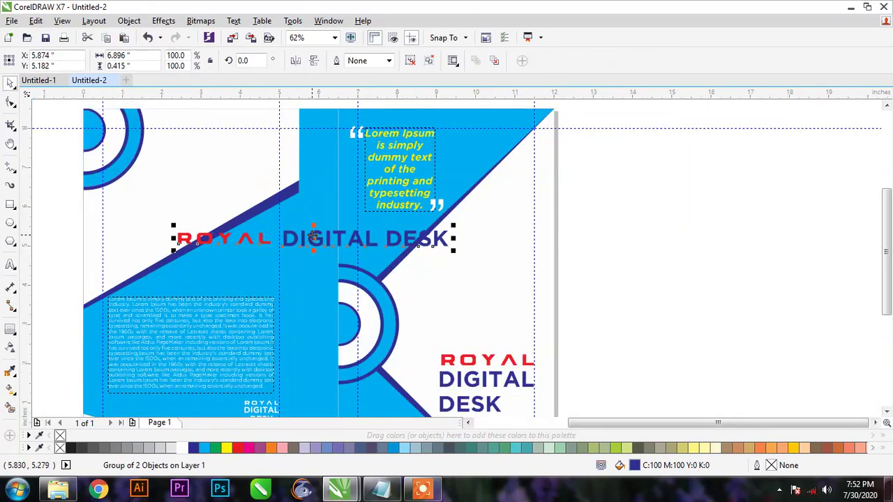
click(312, 237)
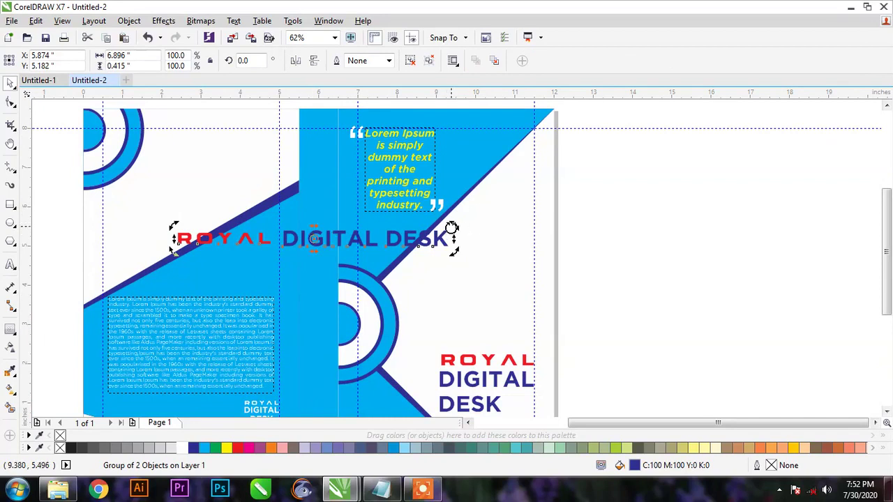
drag(452, 228, 307, 321)
key(ctrl+z)
drag(456, 227, 307, 275)
key(ctrl+u)
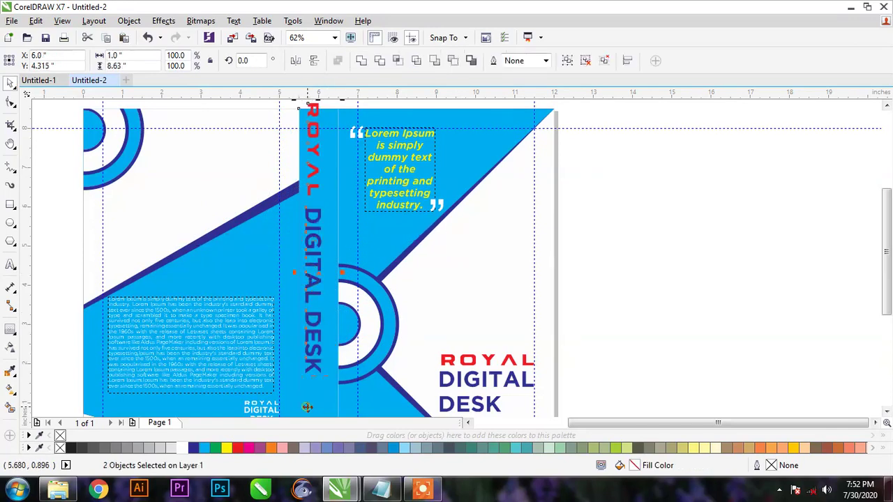
Align the rotated title with the spine rectangle along their horizontal centres
click(129, 20)
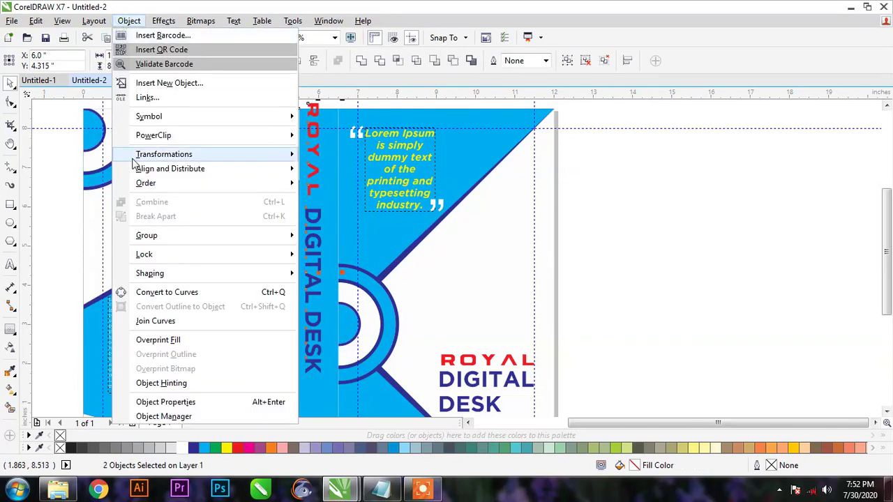
mouse_move(173, 160)
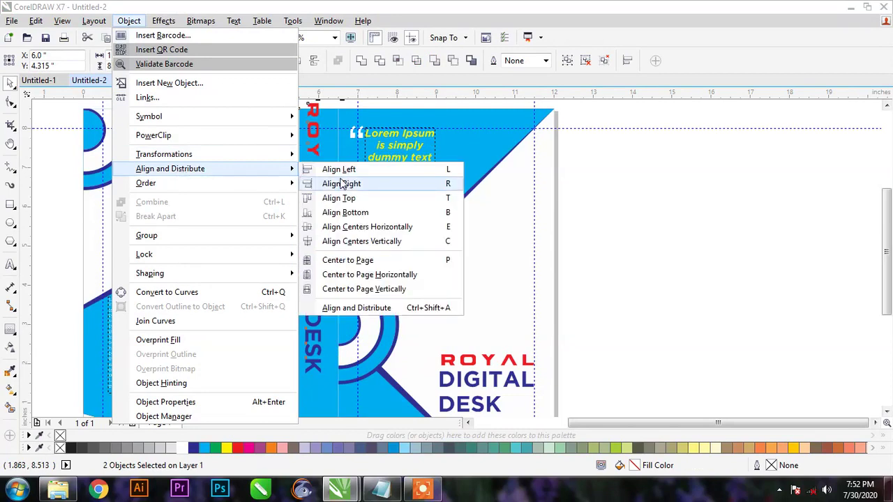
click(382, 228)
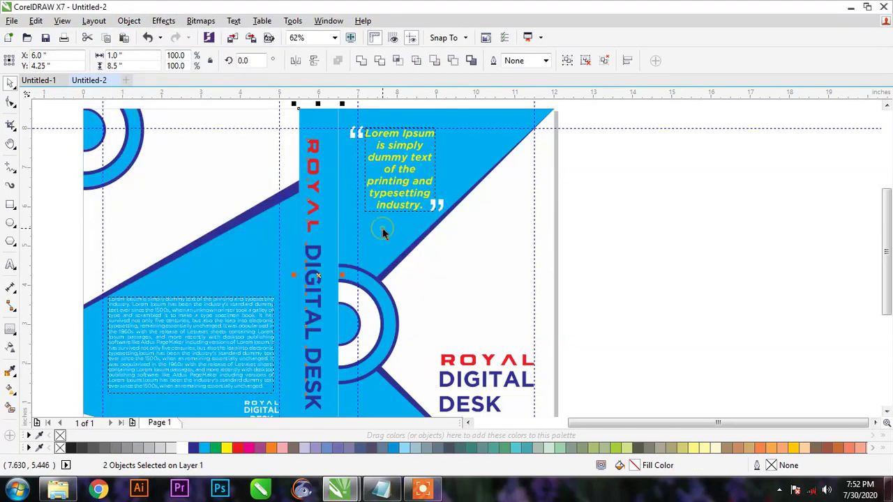
key(shift+F4)
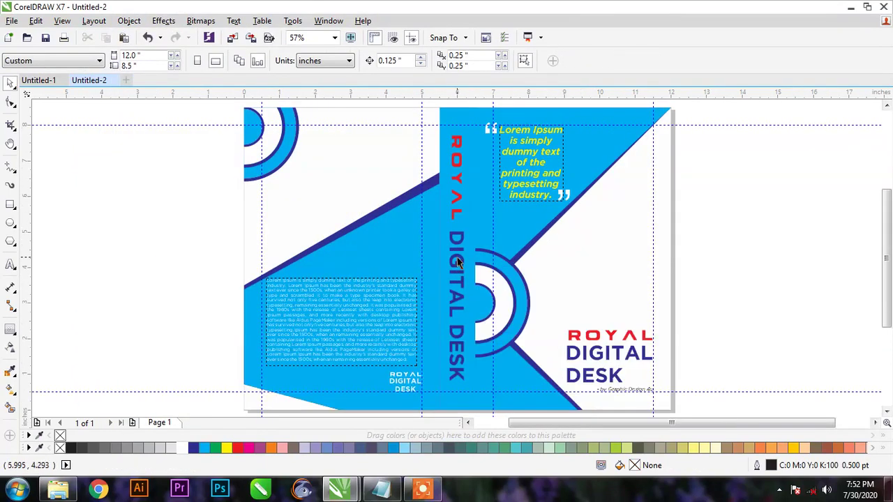
Scale the spine title down proportionally about its centre to about 0.286 x 4.756 inches
click(458, 262)
scroll(465, 133, up, 5)
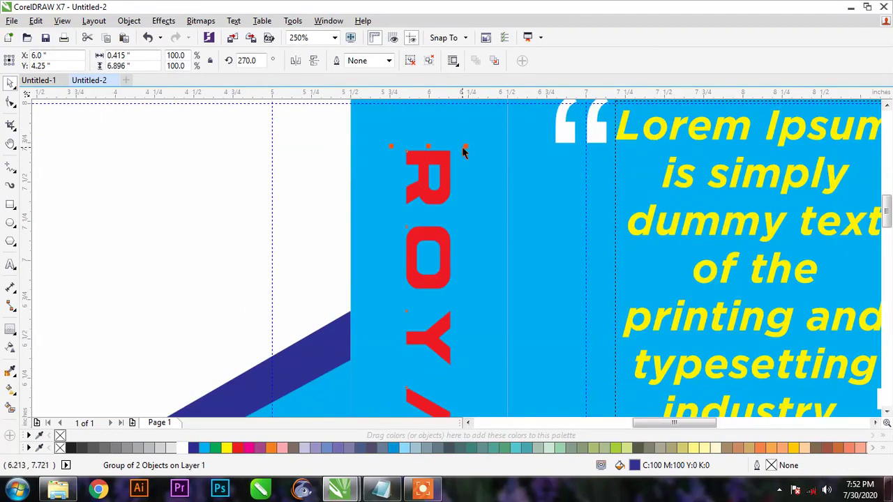
drag(462, 141, 463, 157)
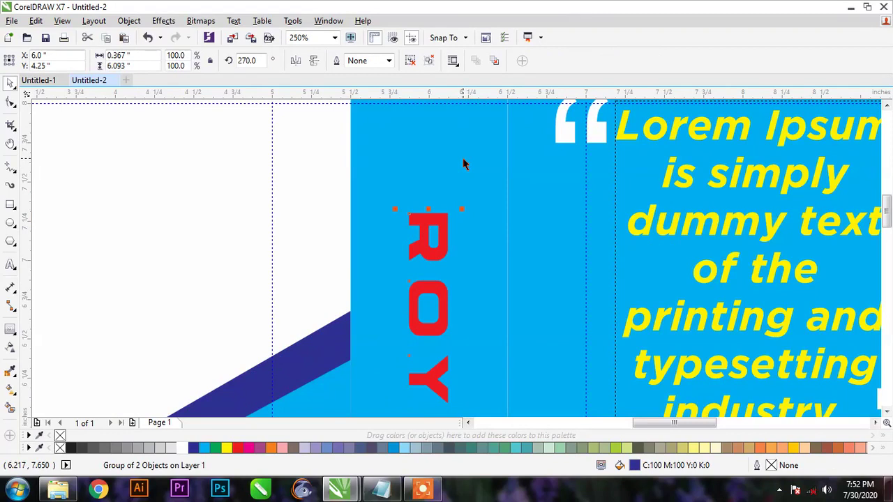
key(shift+F4)
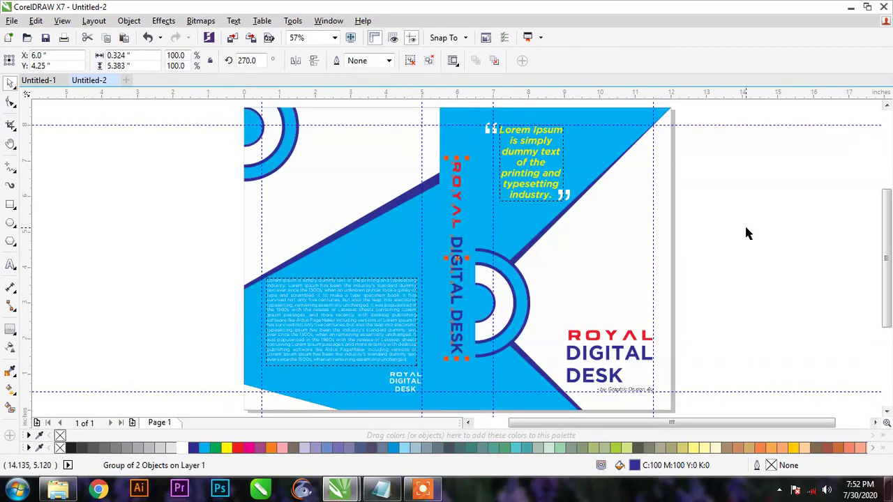
key(ctrl+r)
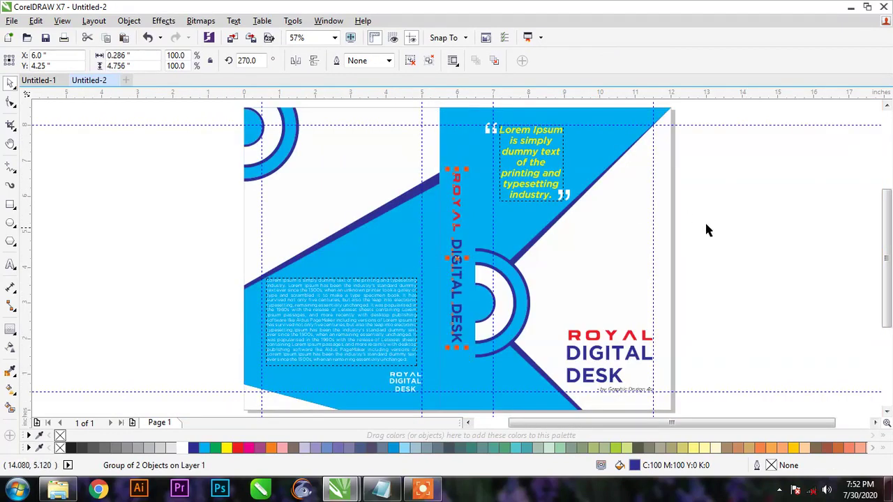
shift+click(455, 141)
click(754, 222)
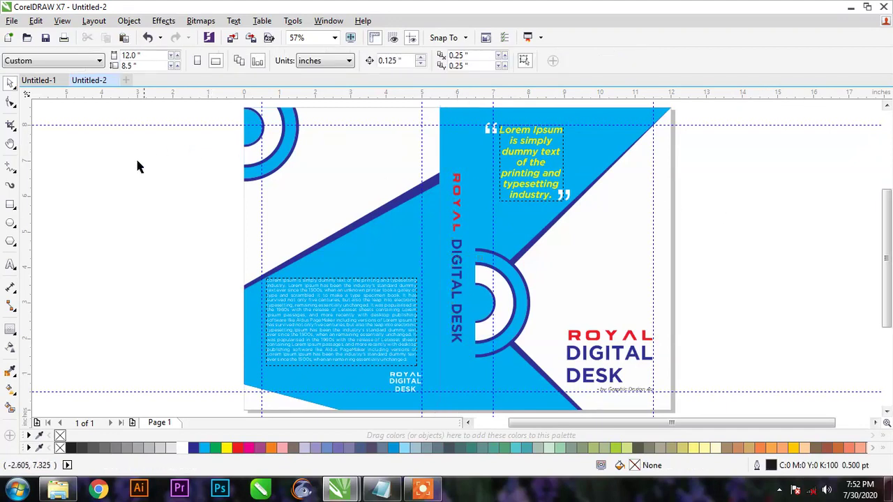
Draw a rectangle about 0.423 x 6.67 inches over the spine title, filled white and without an outline
click(11, 205)
scroll(446, 152, up, 2)
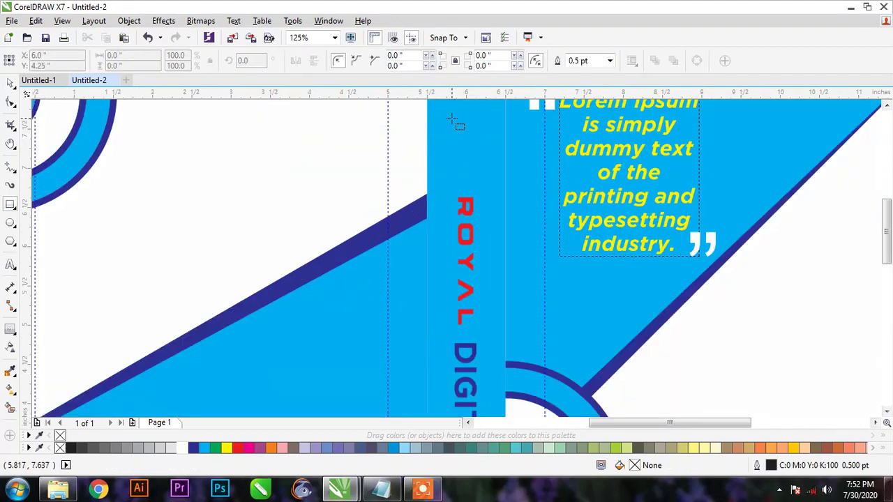
scroll(451, 122, down, 3)
drag(450, 126, 469, 364)
key(space)
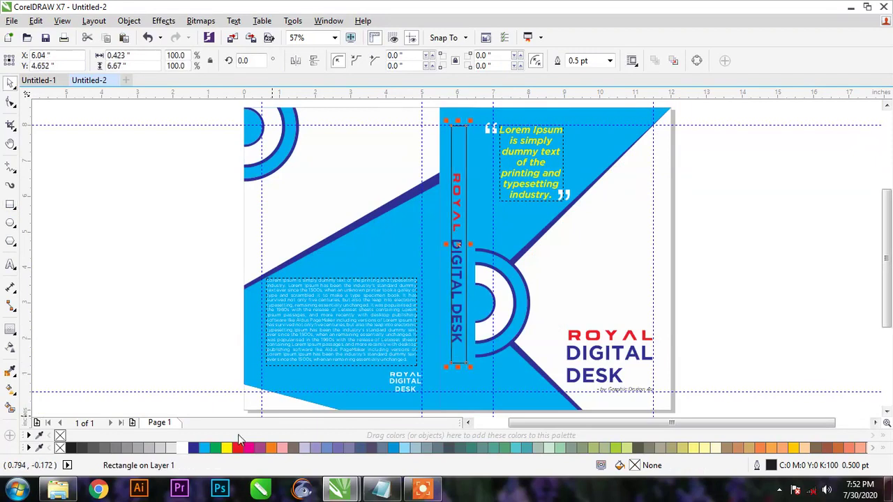
click(183, 448)
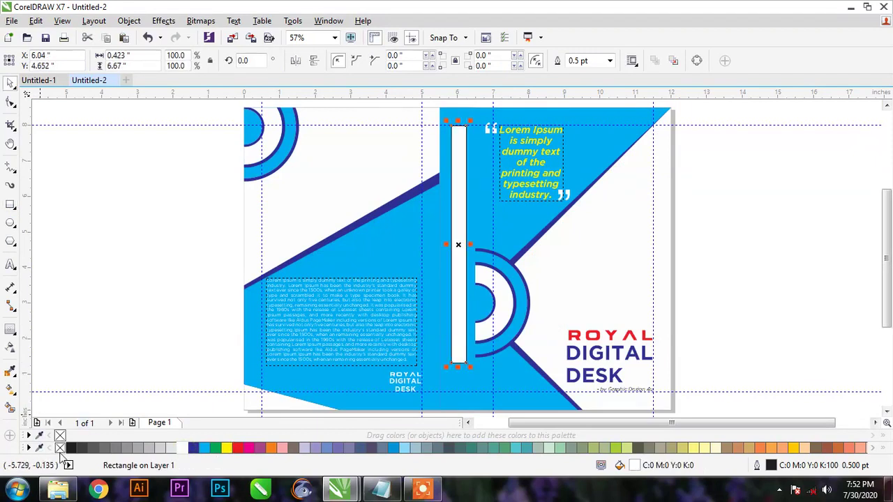
right_click(60, 448)
Align the white bar with the spine along their horizontal centres and PowerClip the bar inside the spine rectangle
shift+click(466, 110)
key(e)
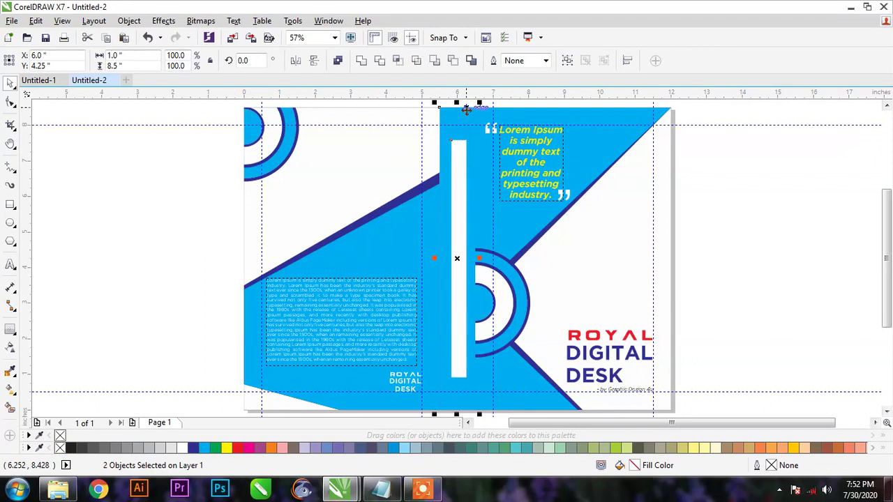
double_click(468, 135)
right_click(455, 136)
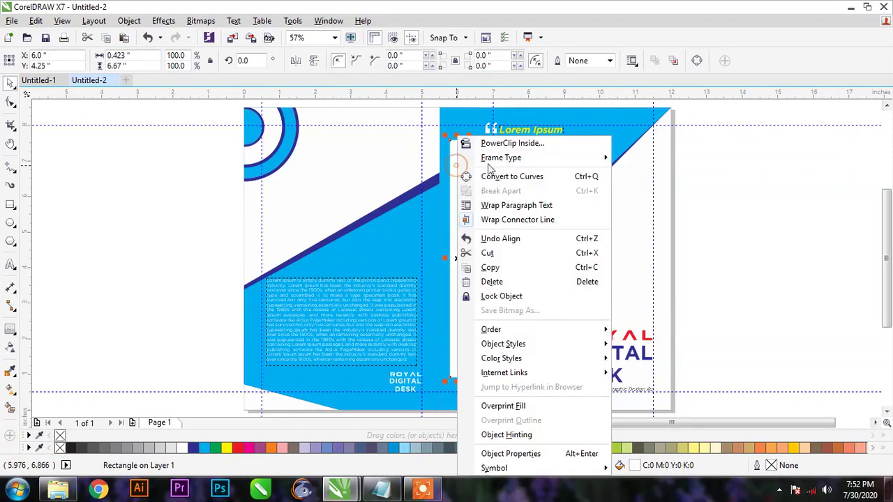
click(491, 142)
click(464, 129)
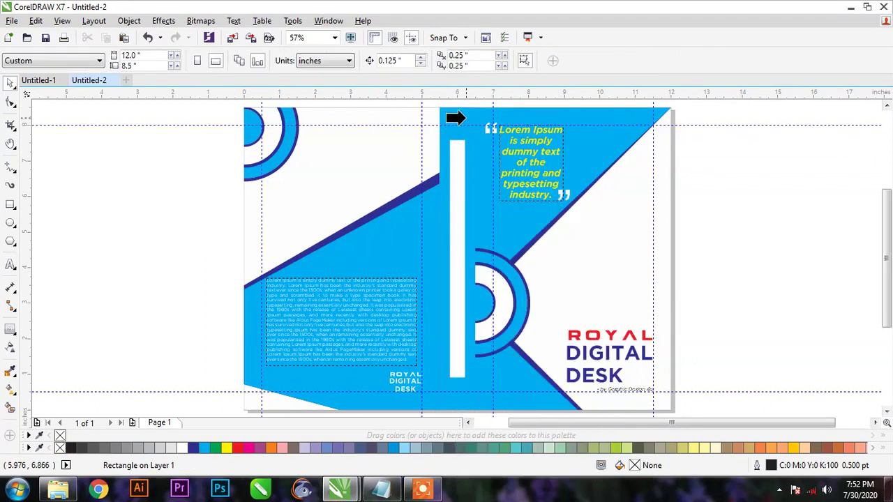
click(750, 237)
click(638, 217)
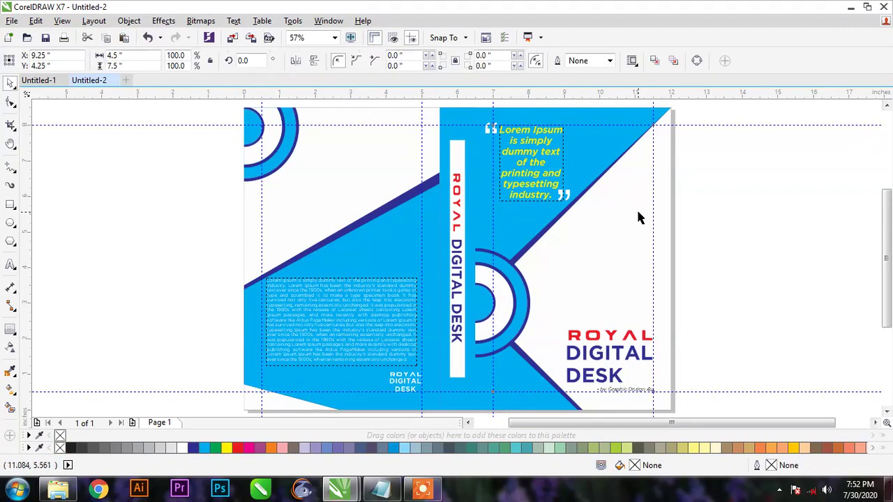
click(742, 244)
Place vertical guidelines on both edges of the spine, at 5.5 and 6.5 inches
click(461, 143)
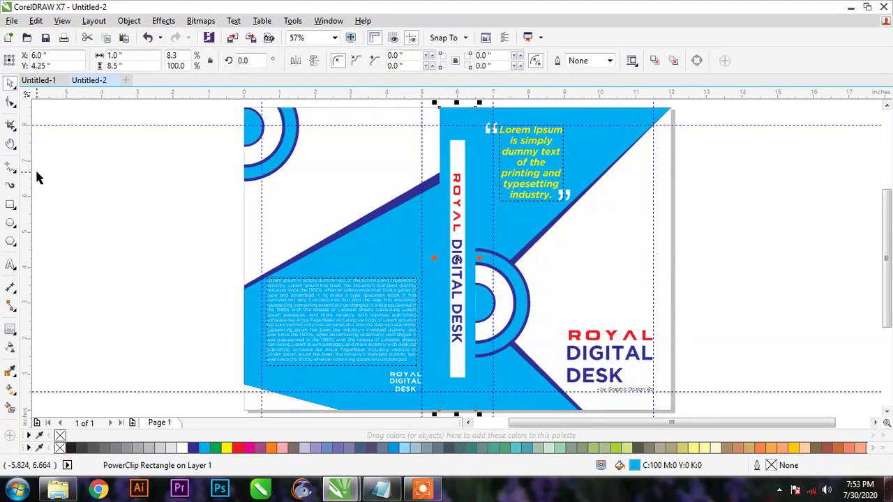
drag(28, 186, 410, 119)
click(439, 153)
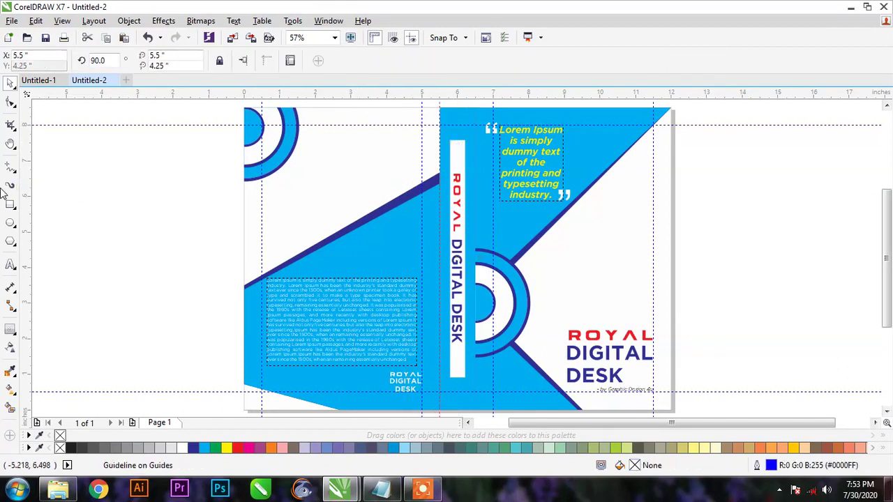
drag(28, 155, 475, 173)
click(703, 288)
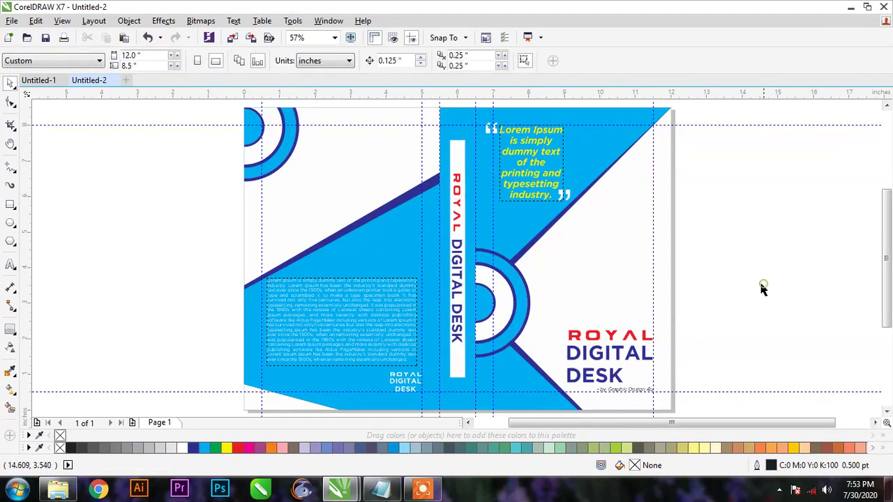
Preview the complete wraparound cover in full screen and return to editing
key(F9)
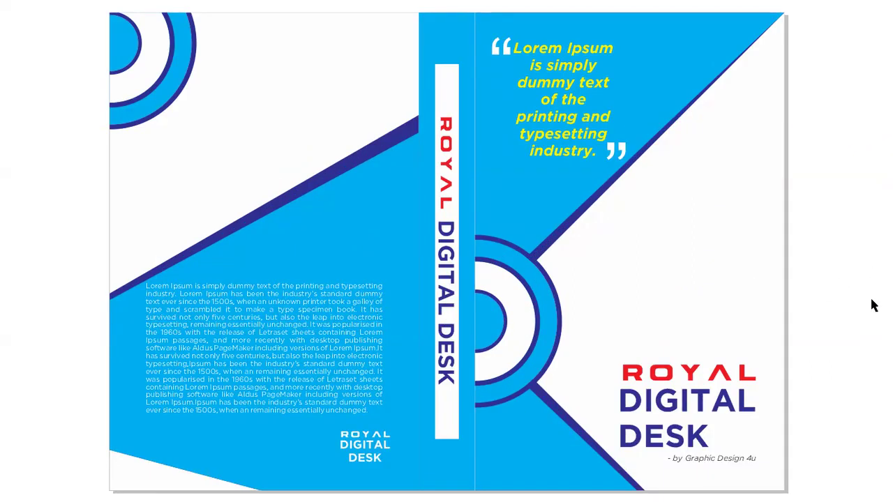
key(Escape)
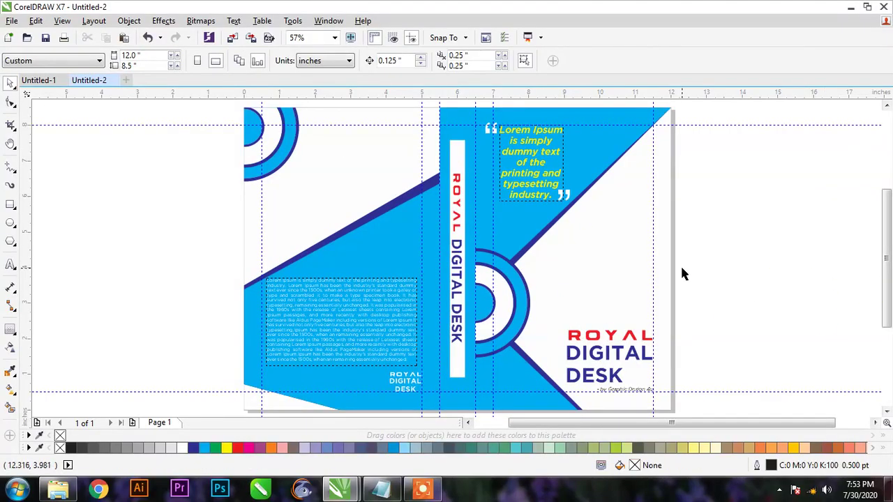
click(620, 237)
click(765, 258)
Enlarge the page by 1.5 inches in each dimension, to 13.5 x 10 inches
scroll(426, 235, down, 2)
click(212, 241)
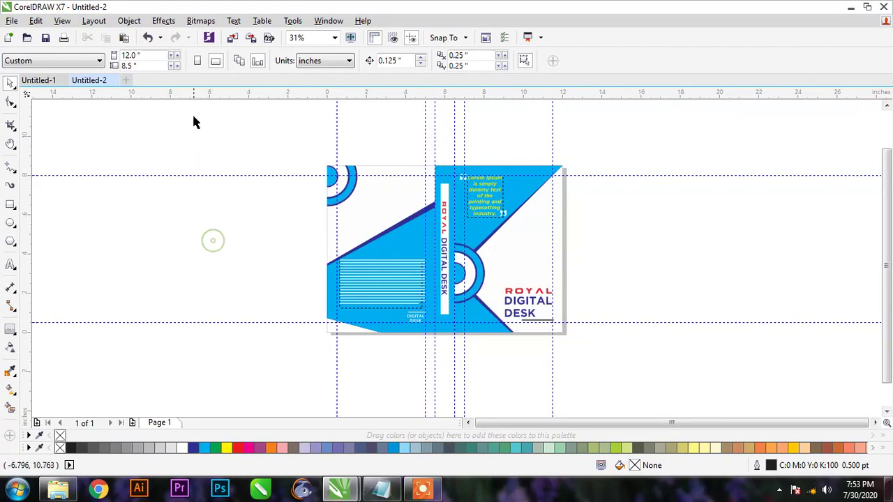
click(157, 55)
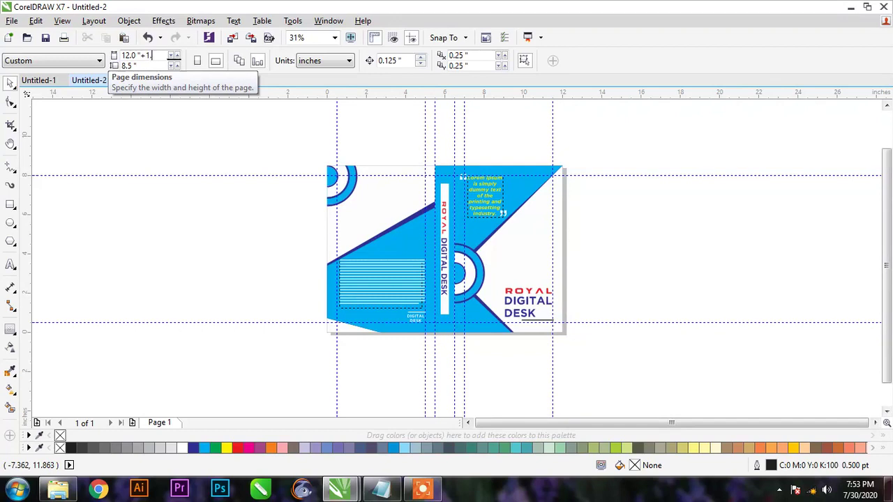
key(Tab)
key(Return)
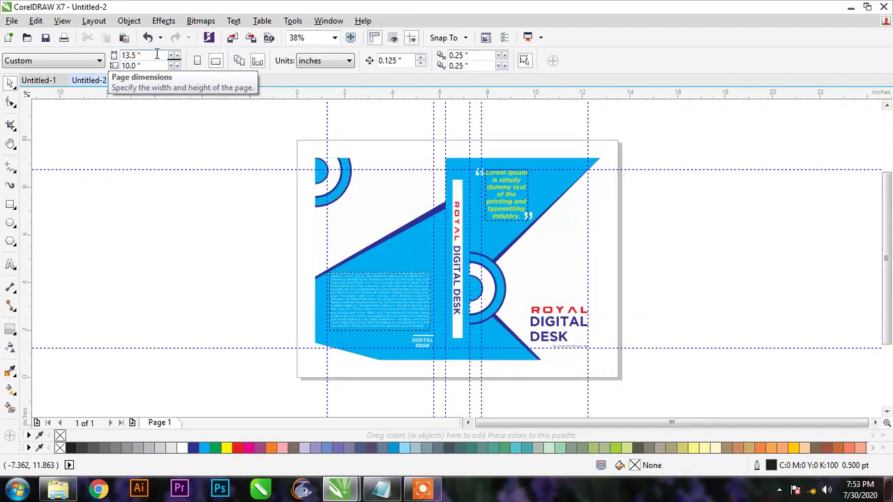
Group all objects of the cover design
drag(300, 127, 637, 390)
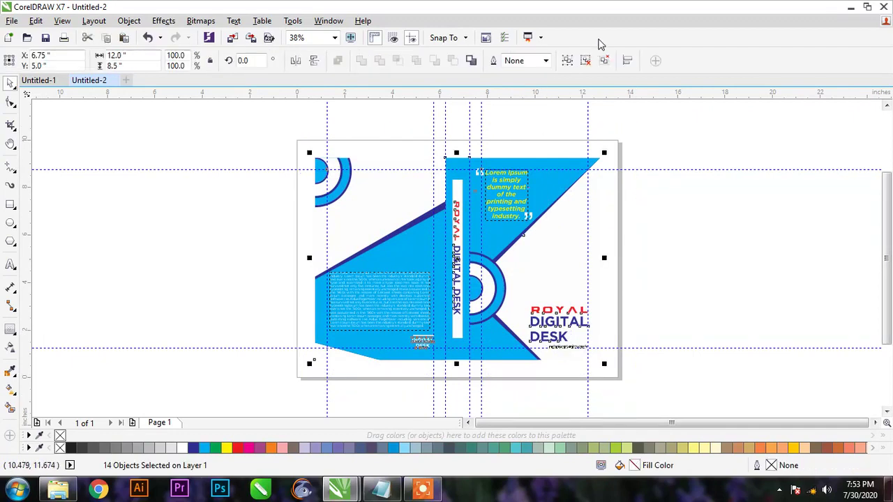
click(567, 60)
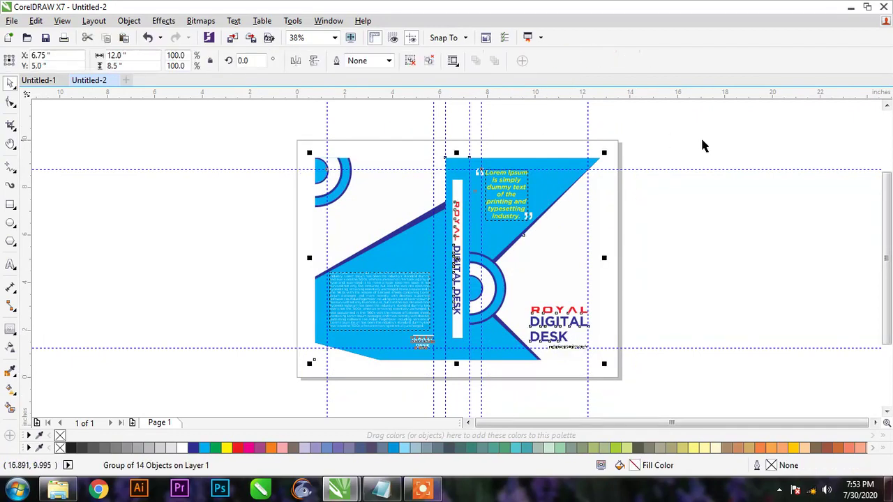
click(702, 142)
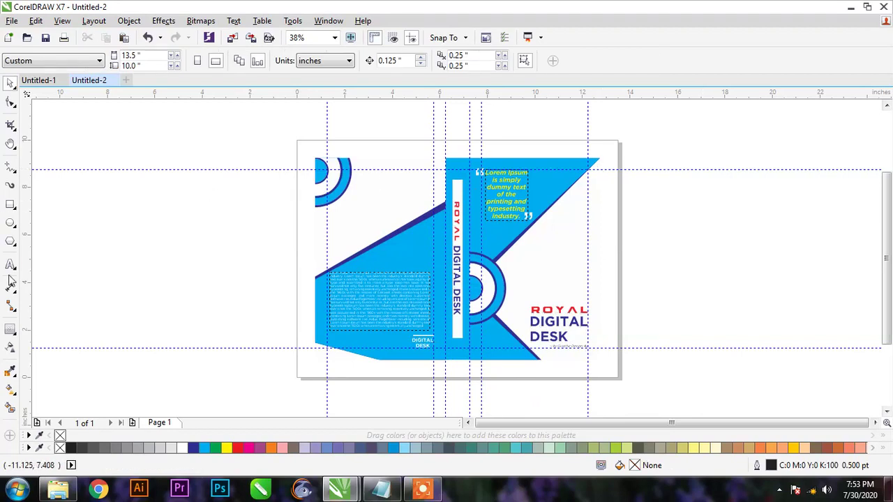
Add a page-sized 13.5 x 10 inch rectangle behind the cover, without an outline and filled with cyan
double_click(10, 205)
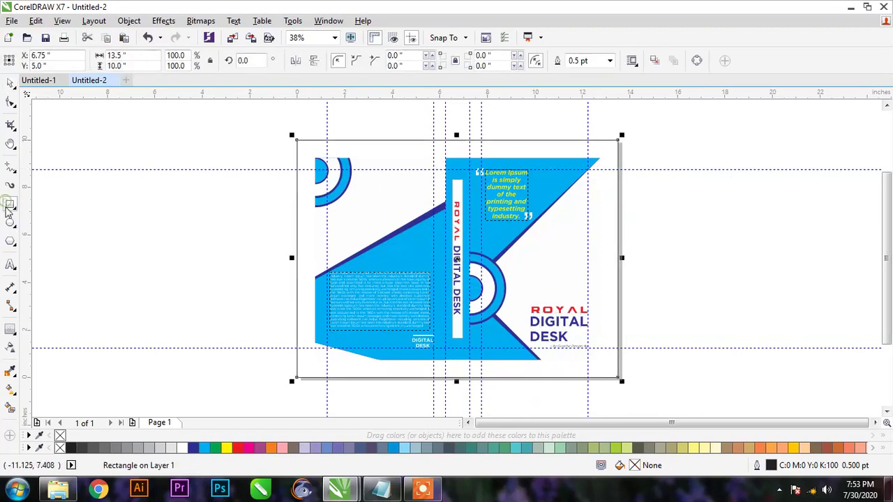
right_click(59, 435)
key(shift+F2)
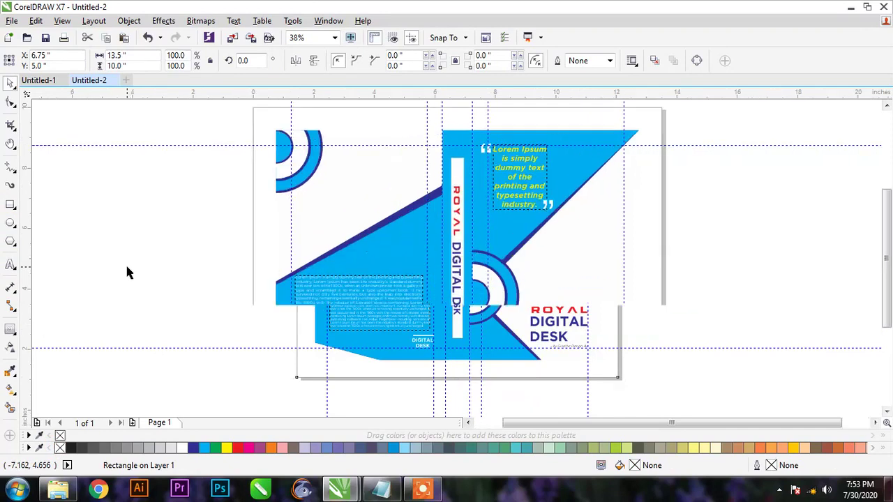
click(135, 208)
click(307, 120)
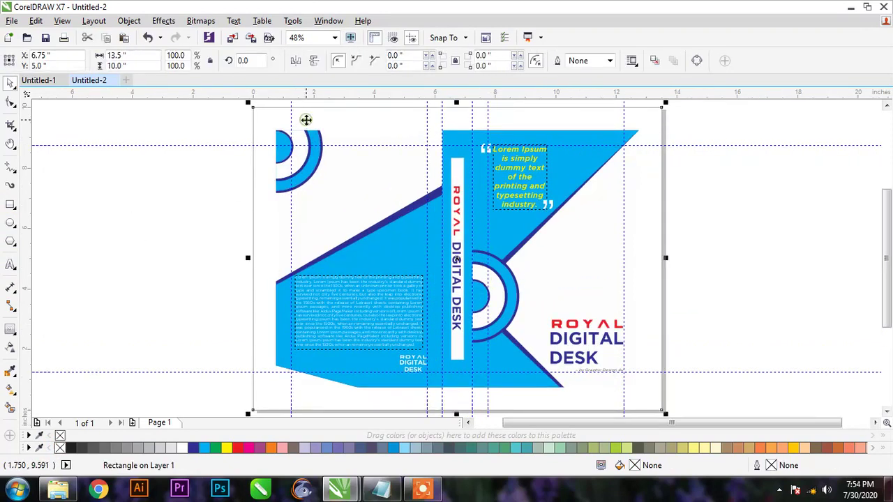
click(204, 447)
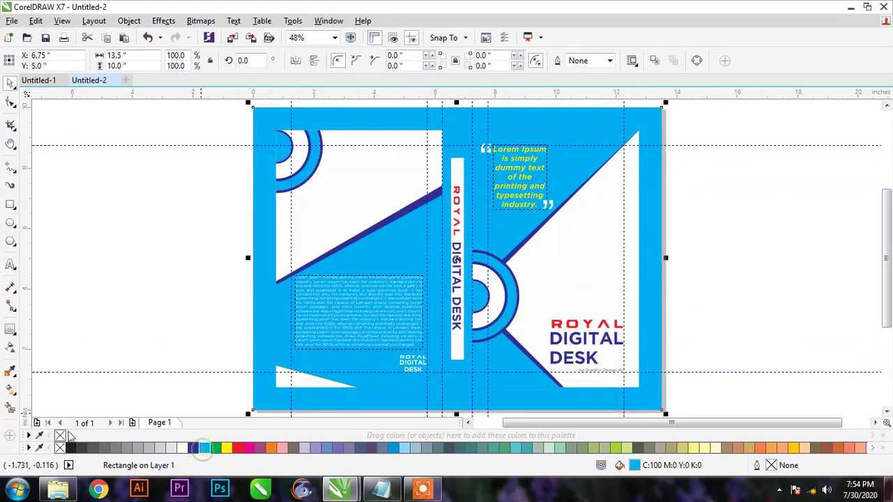
click(115, 248)
Preview the cover with its cyan border in full screen and return to editing
click(588, 138)
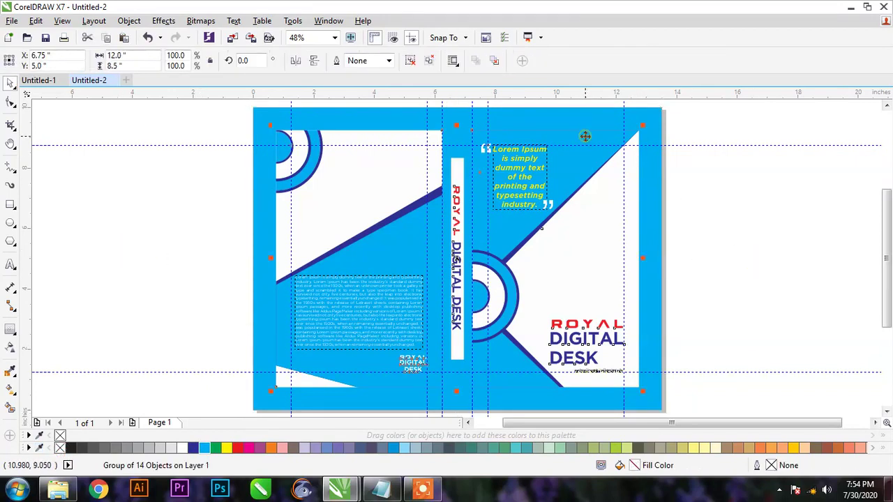
click(754, 217)
key(F9)
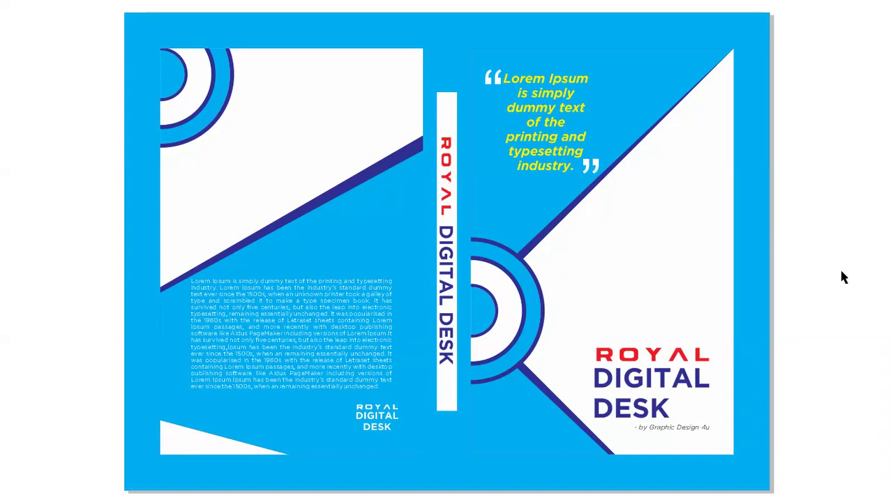
click(842, 277)
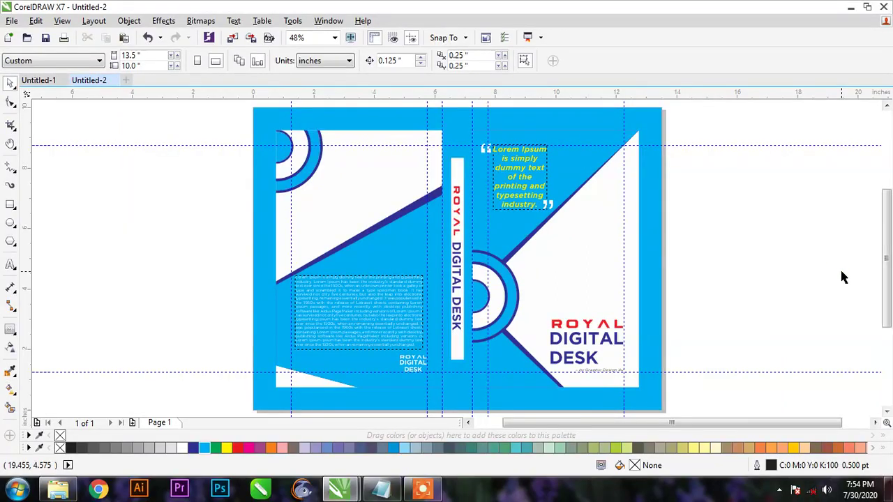